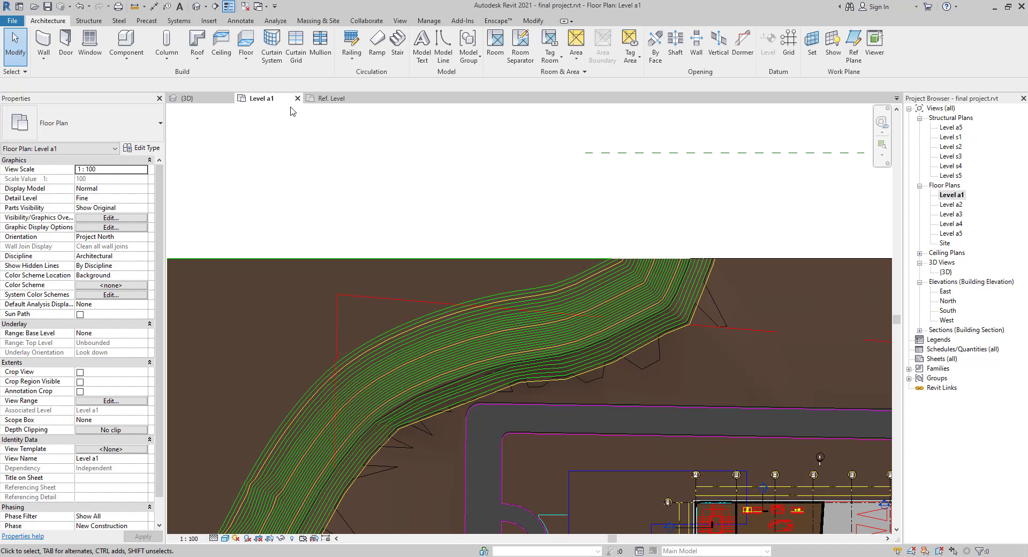
- Start a floor on Level a1 and sketch its first boundary line about 31 m long above the terrain
{"action": "right_click", "coordinate": [247, 64]}
{"action": "left_click", "coordinate": [245, 43]}
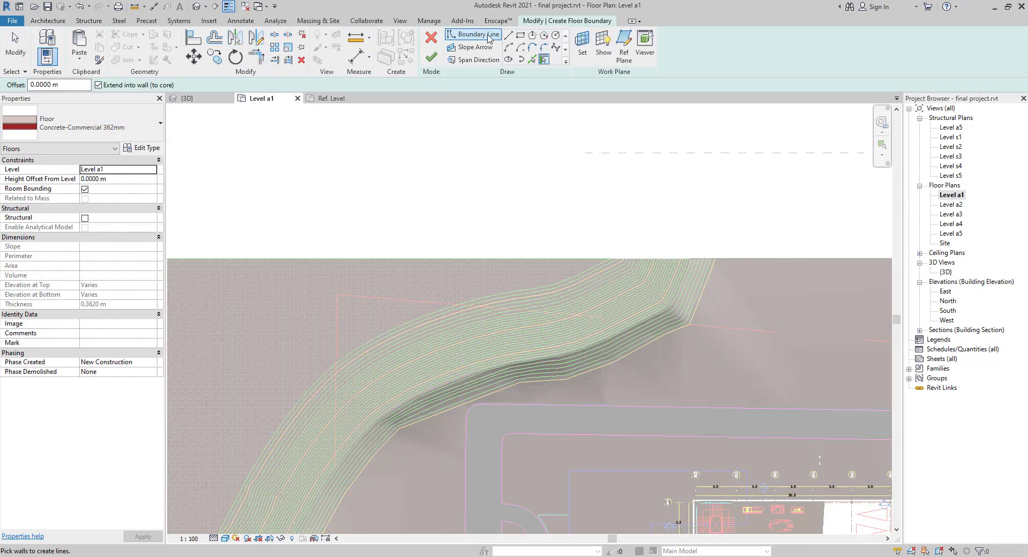
{"action": "left_click", "coordinate": [508, 34]}
{"action": "middle_click_drag", "start_coordinate": [519, 239], "coordinate": [487, 412]}
{"action": "left_click", "coordinate": [537, 135]}
{"action": "left_click", "coordinate": [343, 175]}
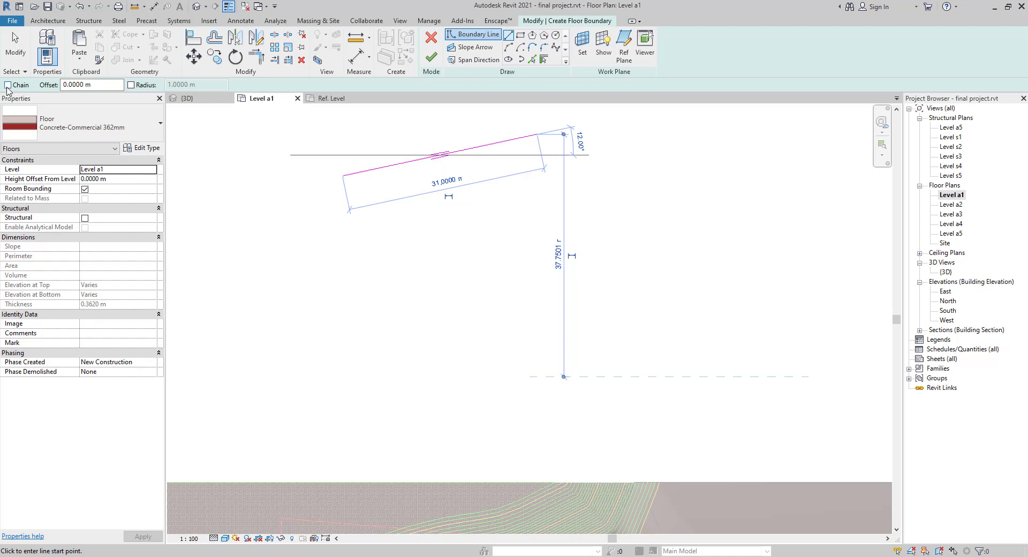
- Draw the remaining five boundary lines as a chain to close the six-sided outline, and finish the floor
{"action": "left_click", "coordinate": [8, 85]}
{"action": "left_click", "coordinate": [342, 175]}
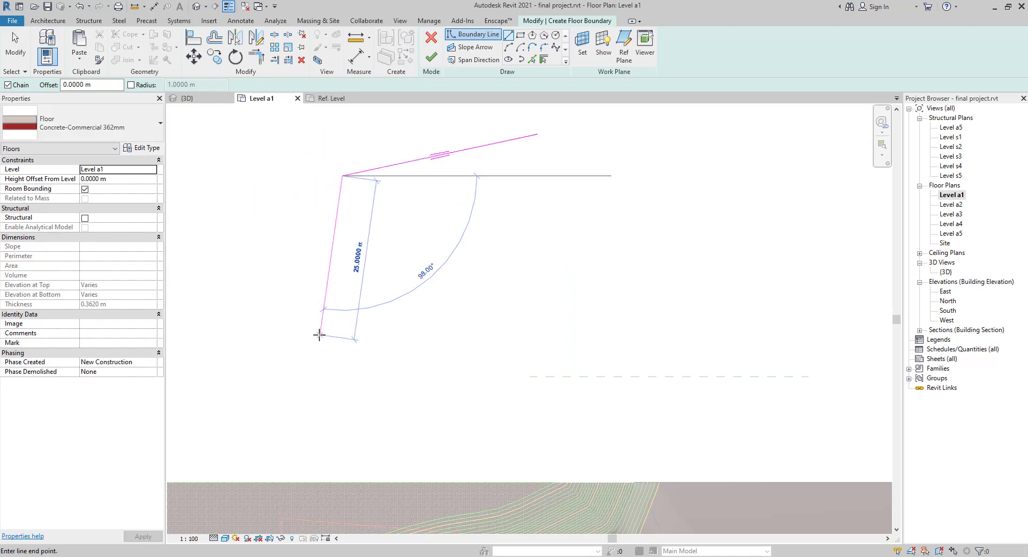
{"action": "left_click", "coordinate": [320, 335]}
{"action": "left_click", "coordinate": [463, 420]}
{"action": "left_click", "coordinate": [606, 335]}
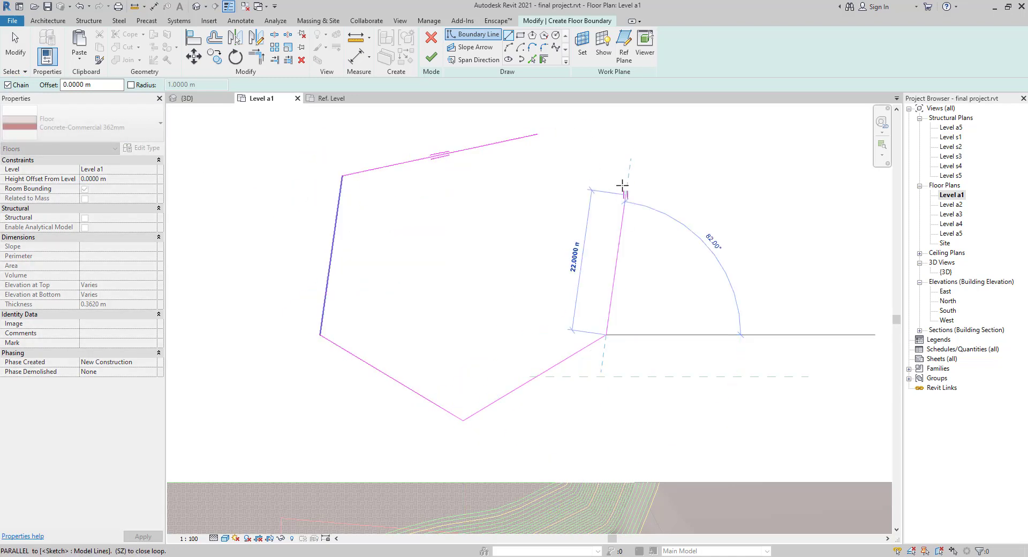
{"action": "left_click", "coordinate": [627, 189]}
{"action": "left_click", "coordinate": [537, 135]}
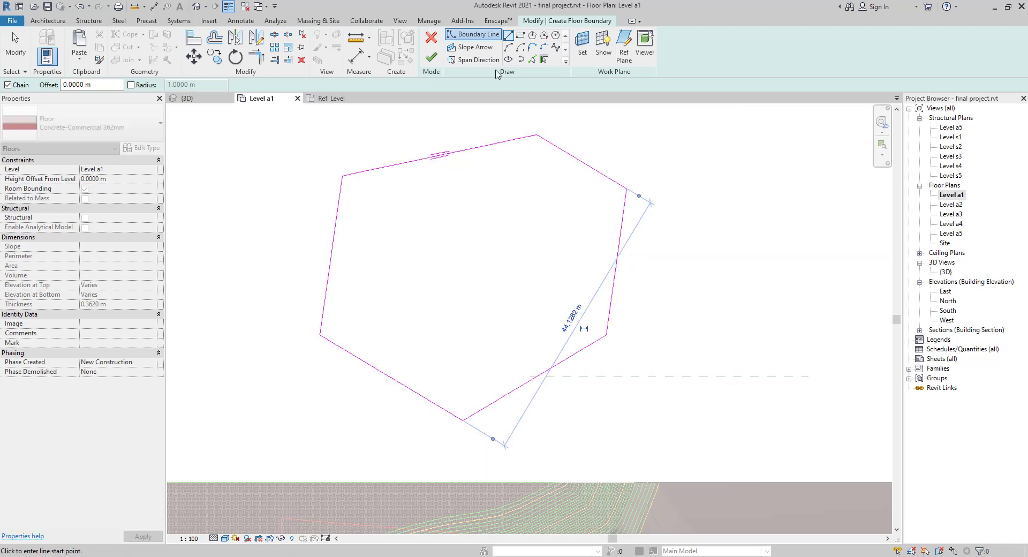
{"action": "left_click", "coordinate": [432, 57]}
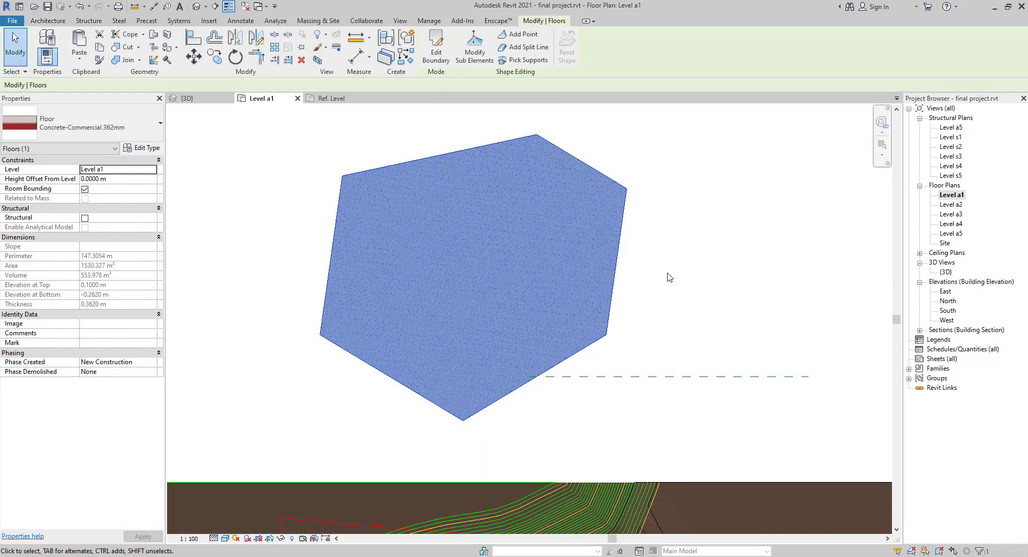
{"action": "left_click", "coordinate": [517, 36]}
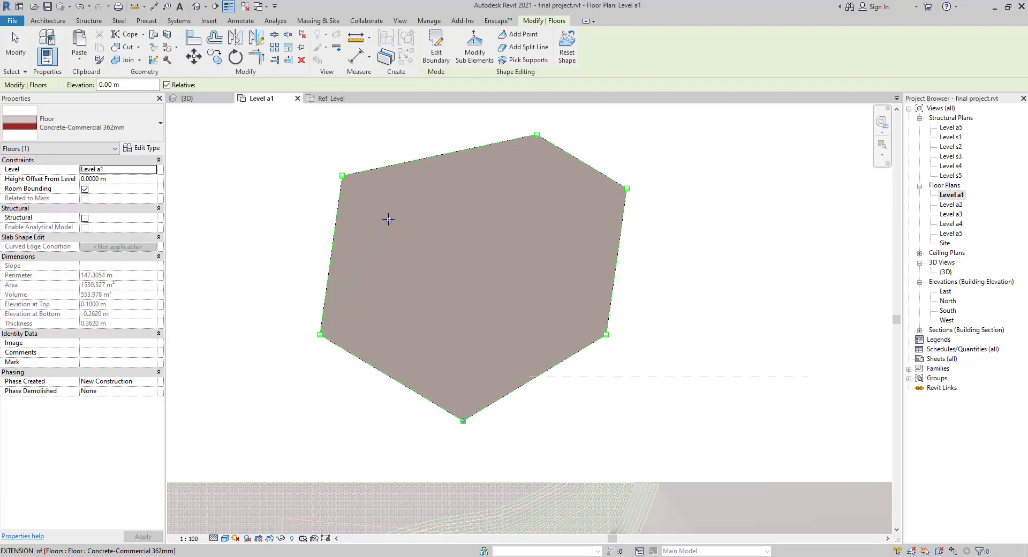
{"action": "left_click", "coordinate": [389, 220]}
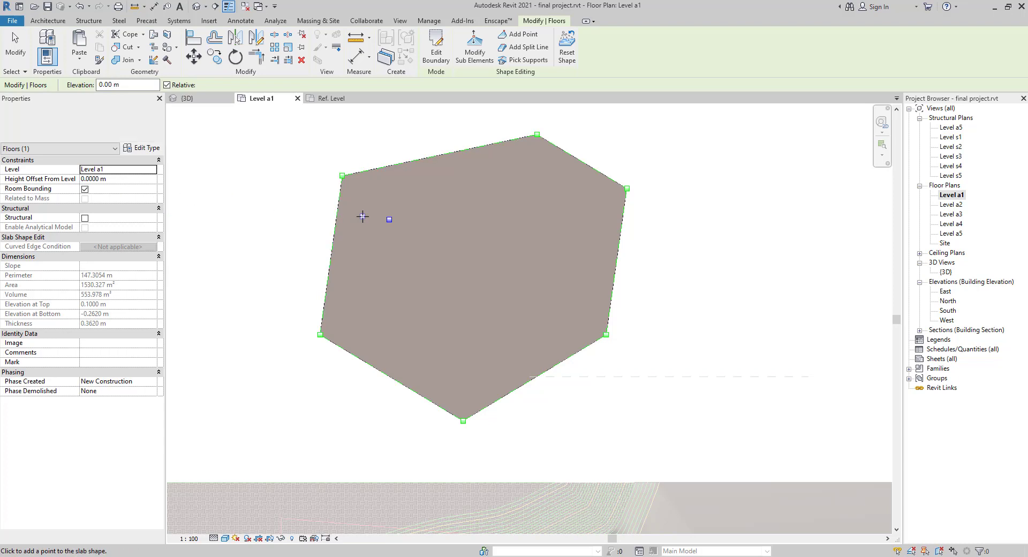
{"action": "key", "text": "ctrl+z"}
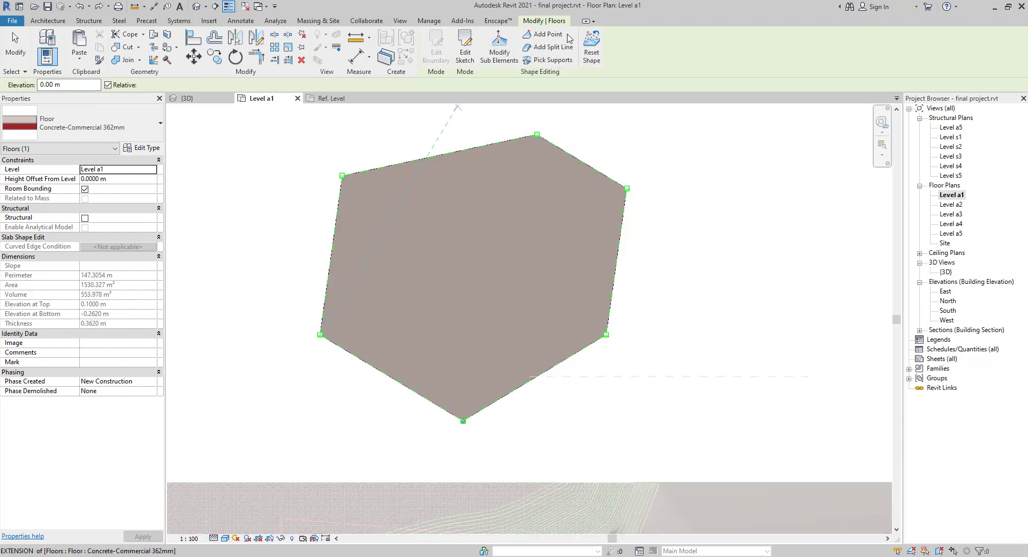
- Set the floor's height offset from level to 0.07 m and add two shape points in its upper half
{"action": "left_click", "coordinate": [558, 36]}
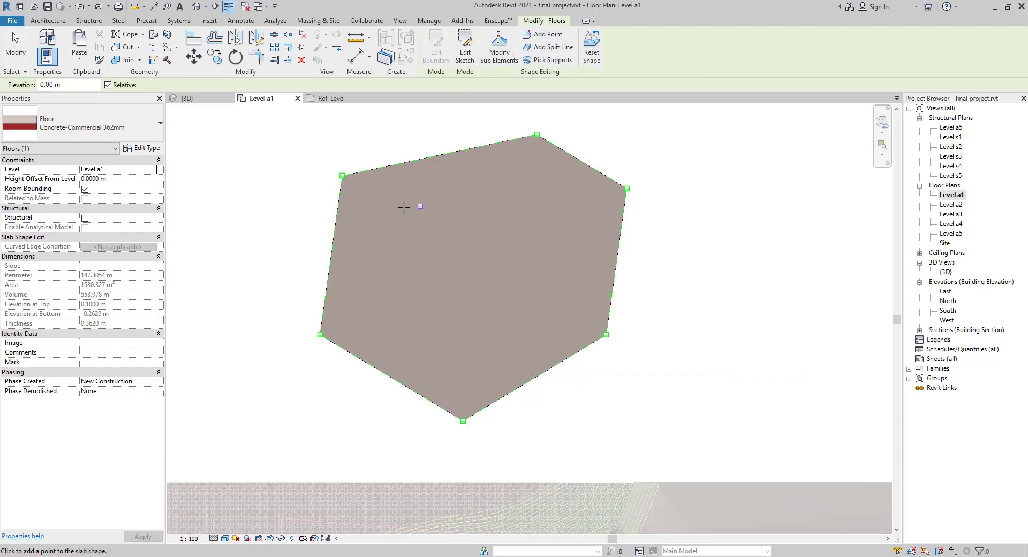
{"action": "left_click", "coordinate": [126, 180]}
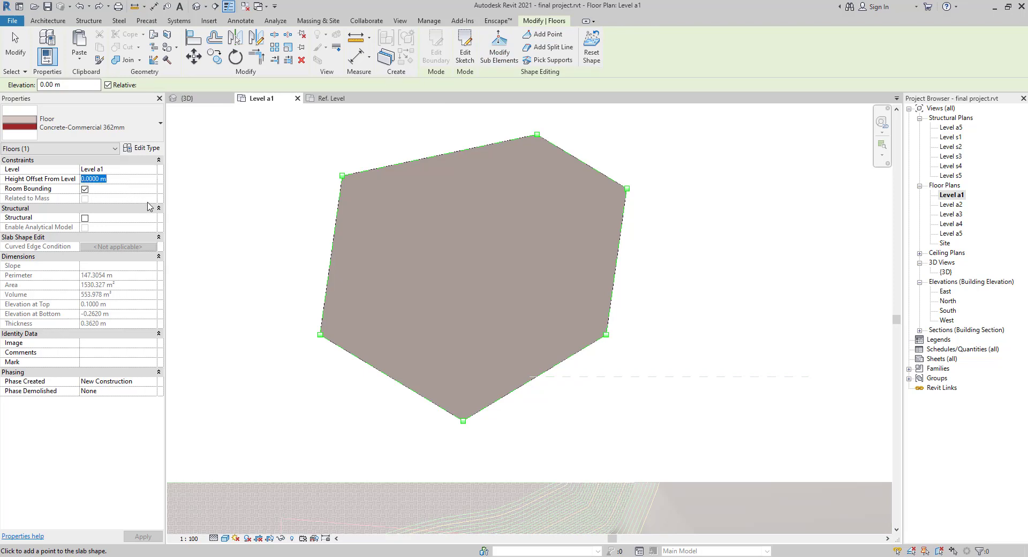
{"action": "type", "text": ".0"}
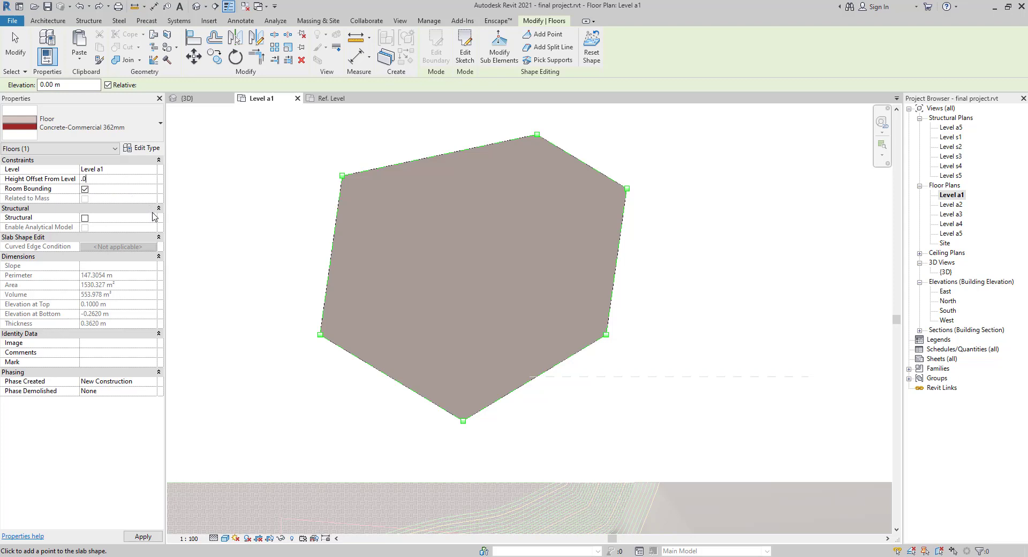
{"action": "type", "text": "700"}
{"action": "left_click", "coordinate": [386, 211]}
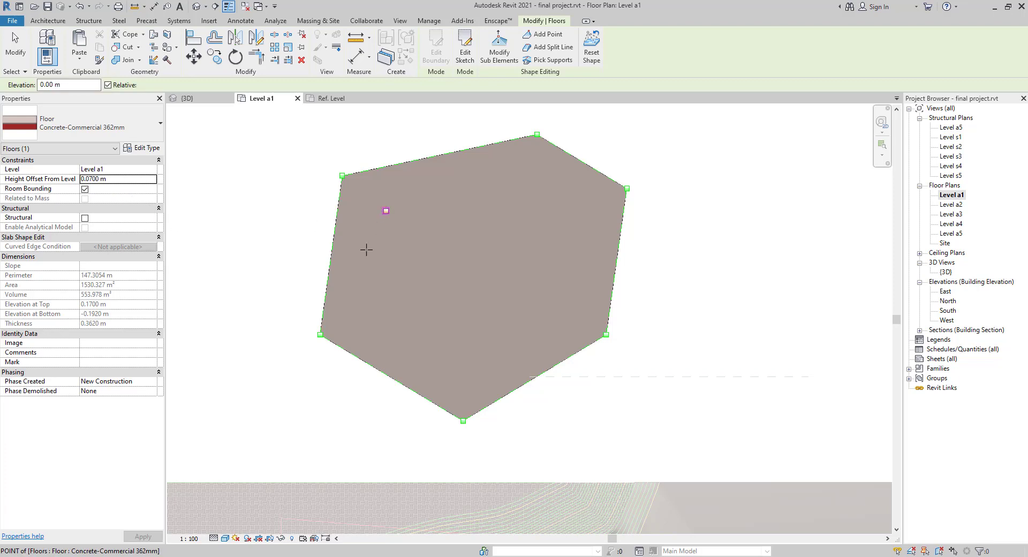
{"action": "left_click", "coordinate": [385, 335]}
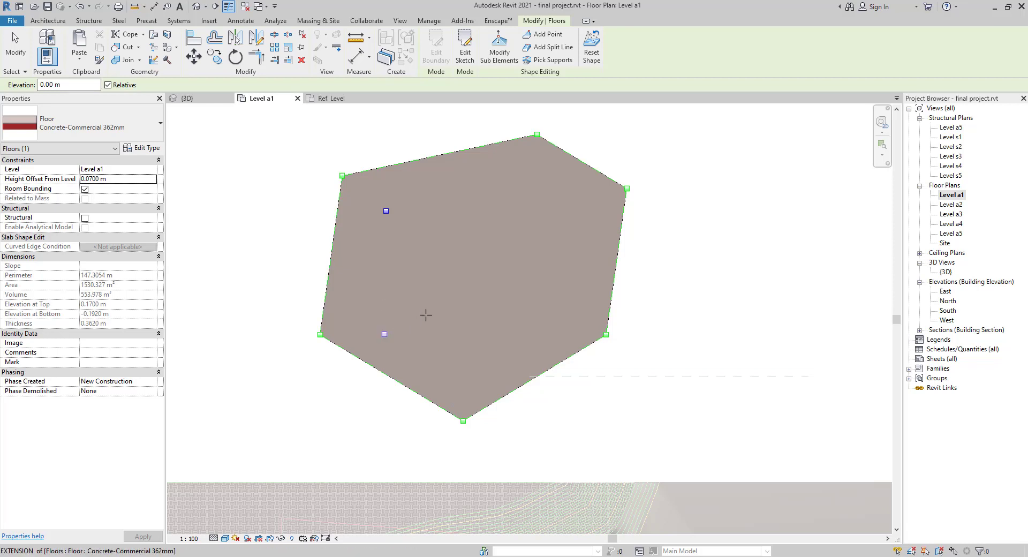
{"action": "left_click", "coordinate": [534, 214]}
{"action": "left_click", "coordinate": [524, 217]}
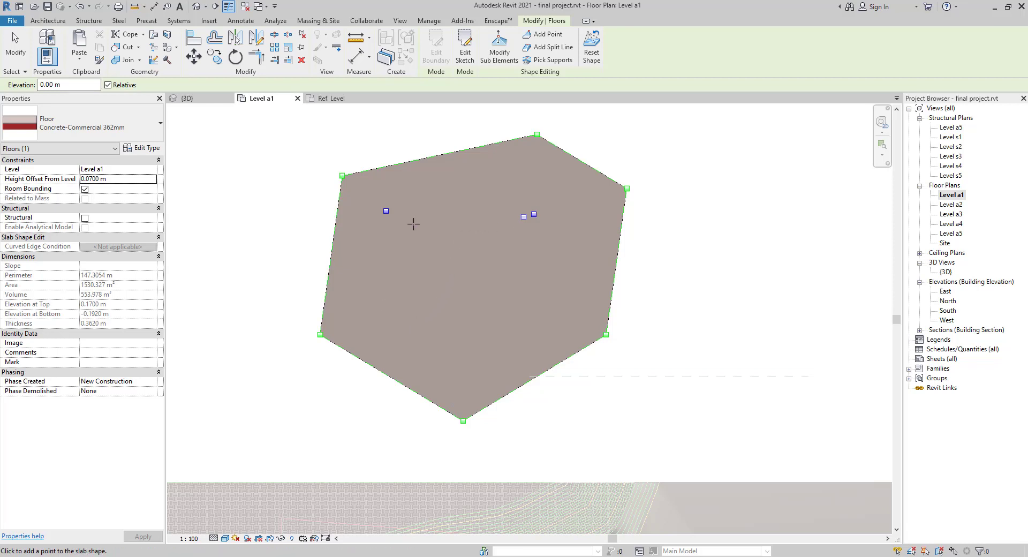
- Set the floor's height offset from level to 0.1 m and add two shape points in its lower half
{"action": "left_click", "coordinate": [125, 181]}
{"action": "key", "text": "BackSpace"}
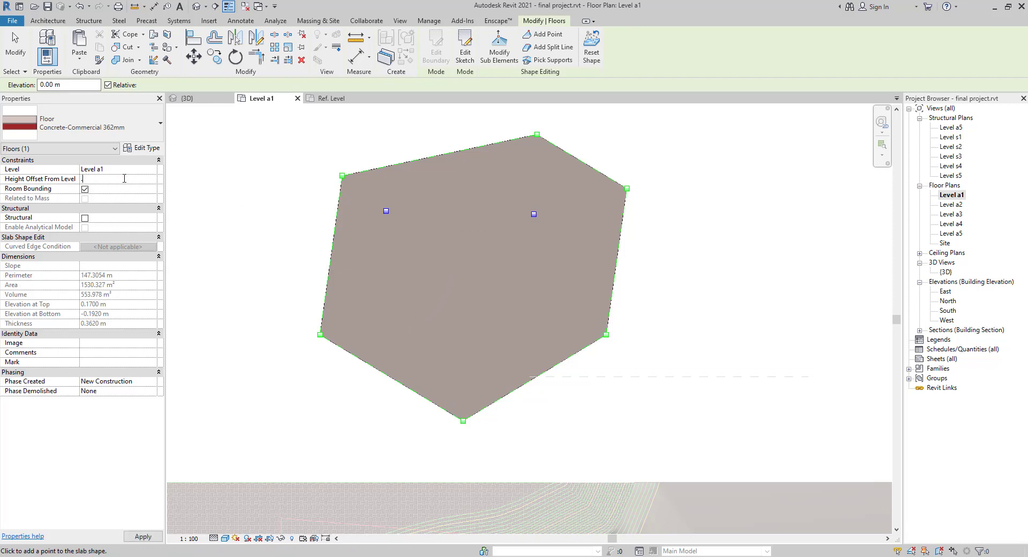
{"action": "type", "text": ".1"}
{"action": "left_click", "coordinate": [406, 326]}
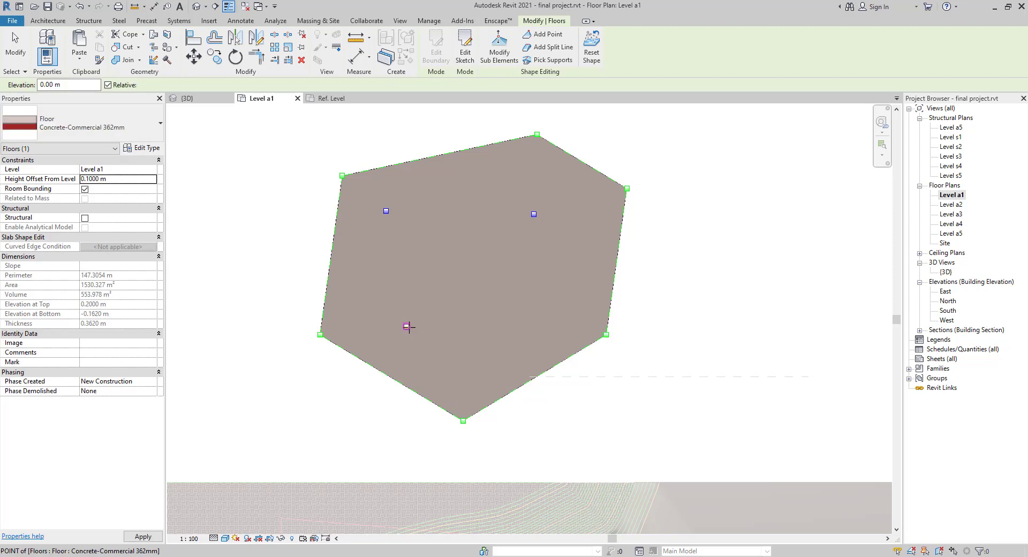
{"action": "left_click", "coordinate": [518, 346]}
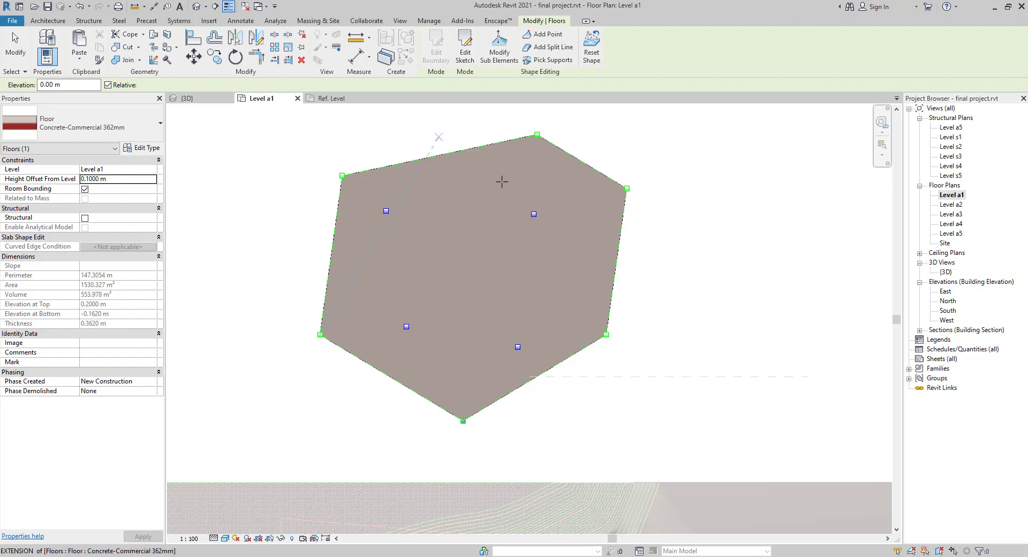
{"action": "key", "text": "Escape"}
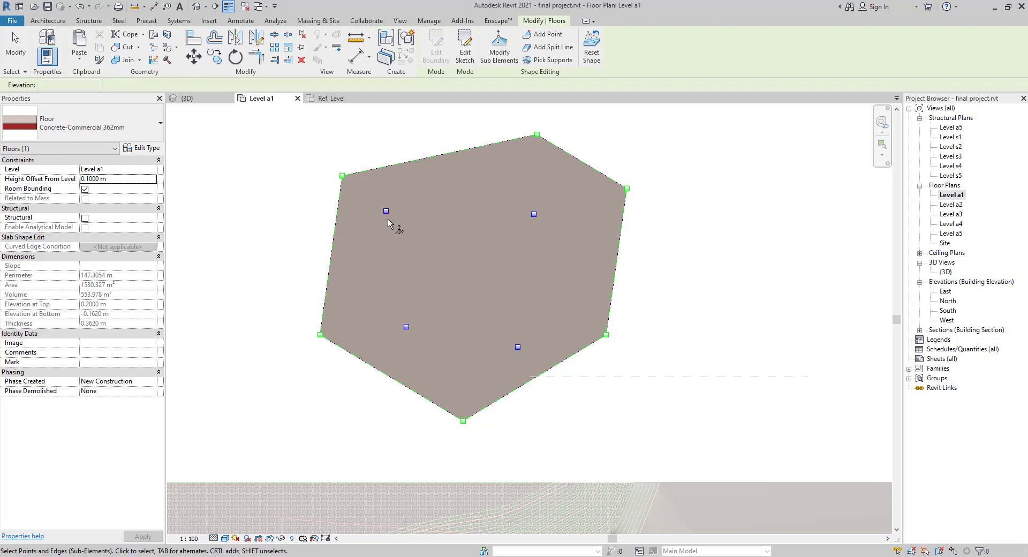
{"action": "key", "text": "Escape"}
{"action": "left_click", "coordinate": [386, 211]}
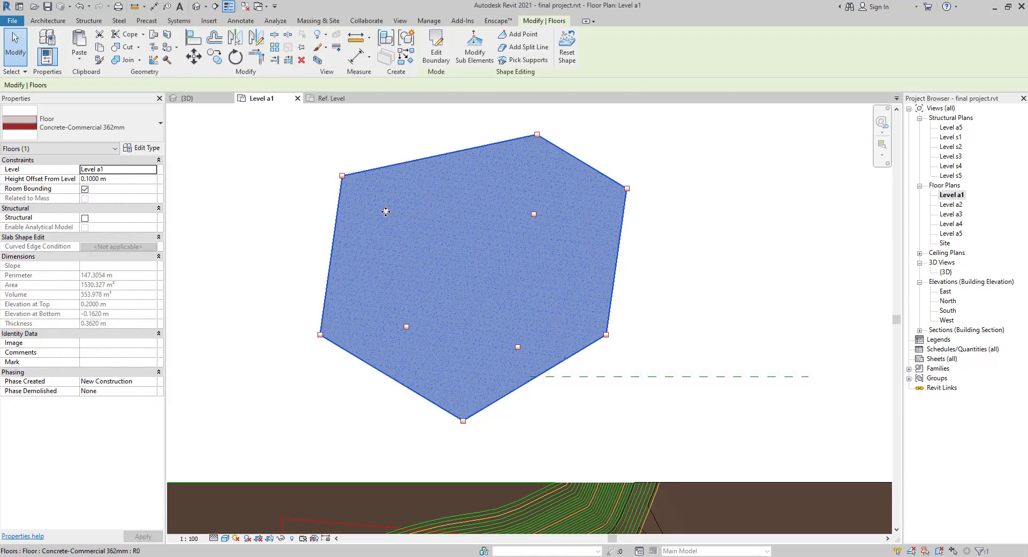
{"action": "key", "text": "Escape"}
{"action": "left_click", "coordinate": [387, 212]}
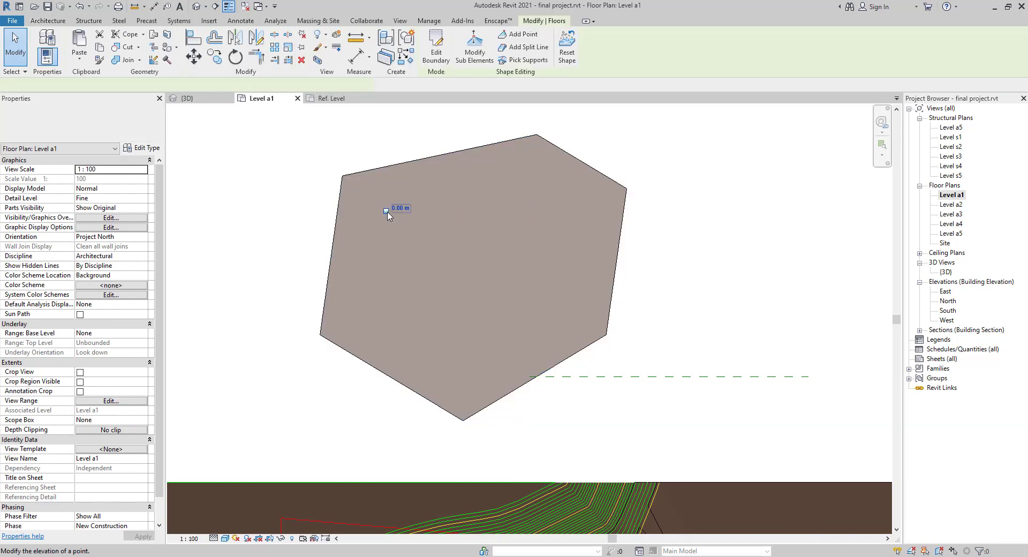
{"action": "left_click", "coordinate": [401, 209]}
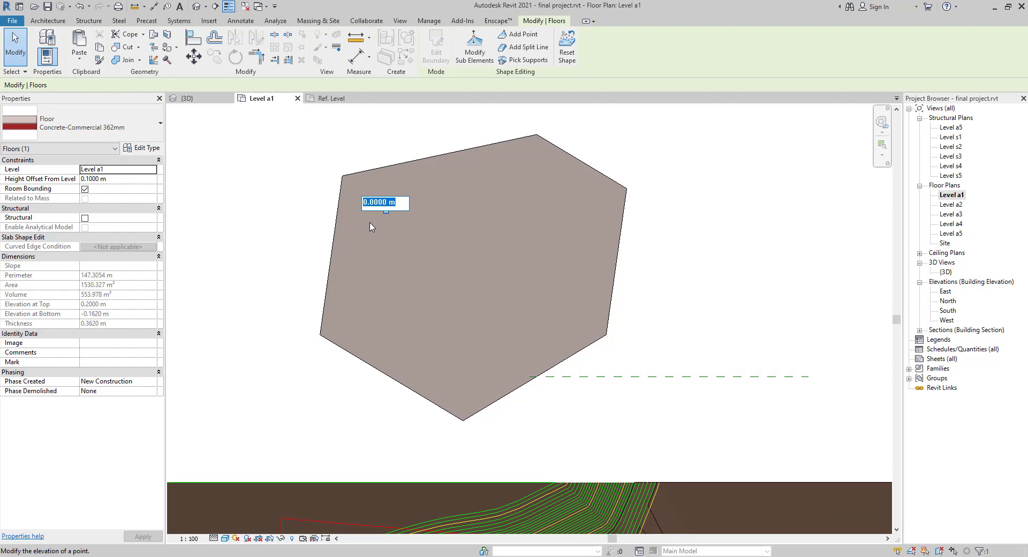
{"action": "key", "text": "Escape"}
{"action": "key", "text": "Escape"}
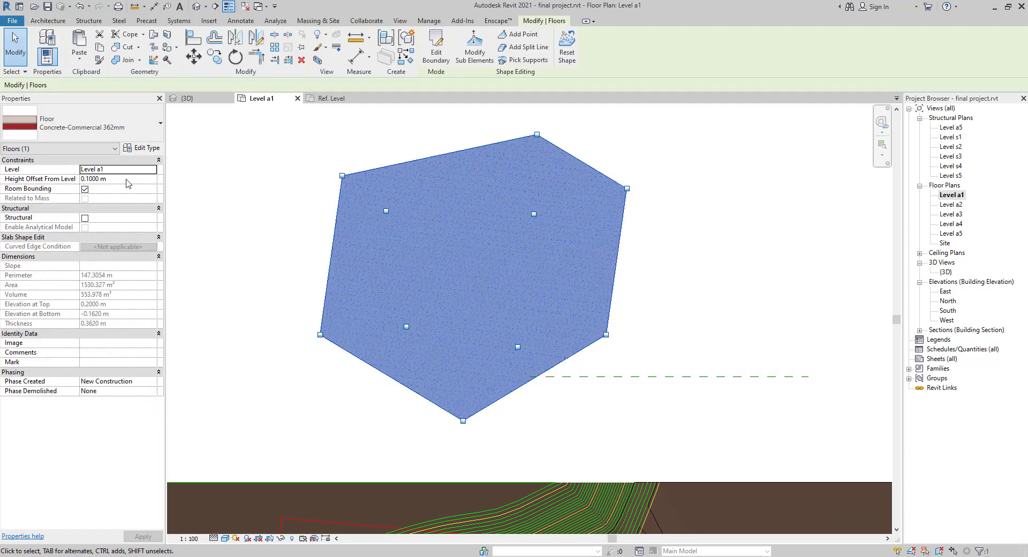
{"action": "key", "text": "Escape"}
{"action": "left_click", "coordinate": [386, 212]}
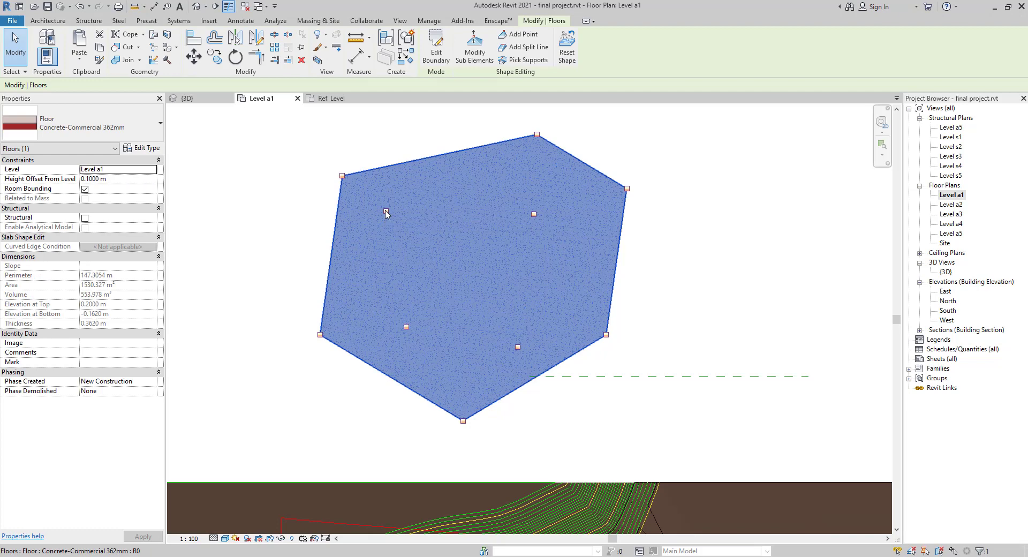
{"action": "key", "text": "Escape"}
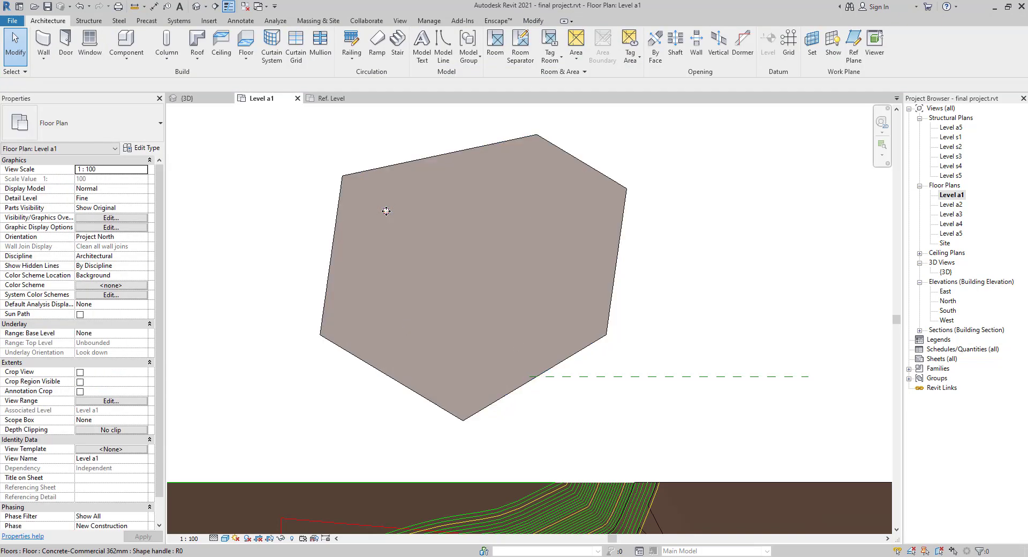
- Set the elevation of the floor's upper-left interior shape point to -0.07 m
{"action": "left_click", "coordinate": [386, 211]}
{"action": "left_click", "coordinate": [386, 212]}
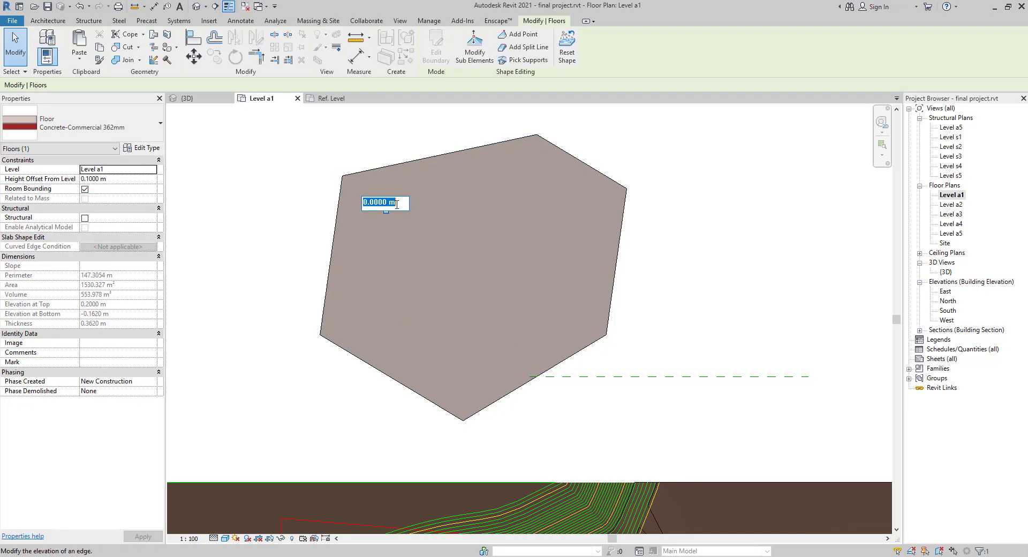
{"action": "key", "text": "BackSpace"}
{"action": "type", "text": "-.07"}
{"action": "key", "text": "Return"}
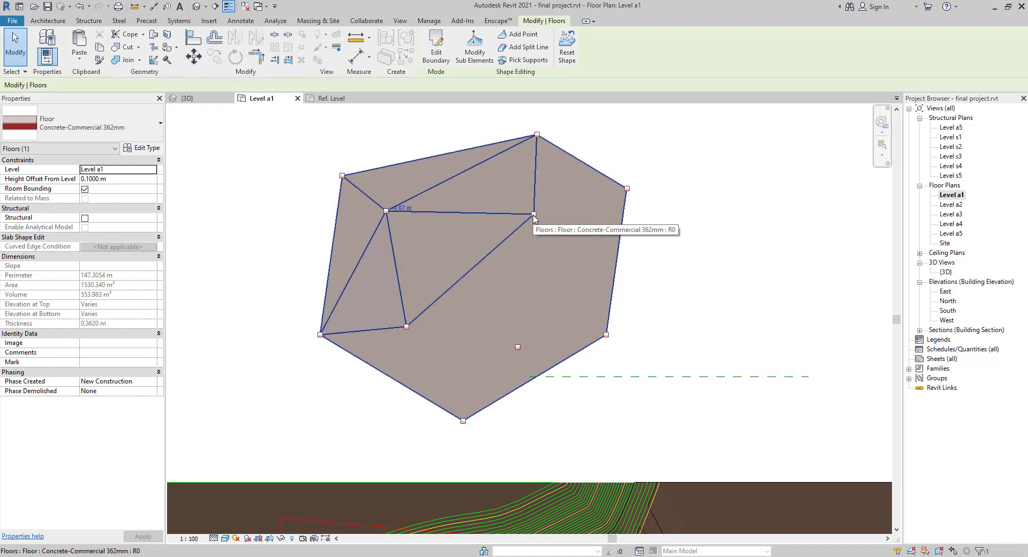
- Change the elevation of the floor's upper-right interior shape point and deselect the floor
{"action": "left_click", "coordinate": [534, 215]}
{"action": "left_click", "coordinate": [544, 208]}
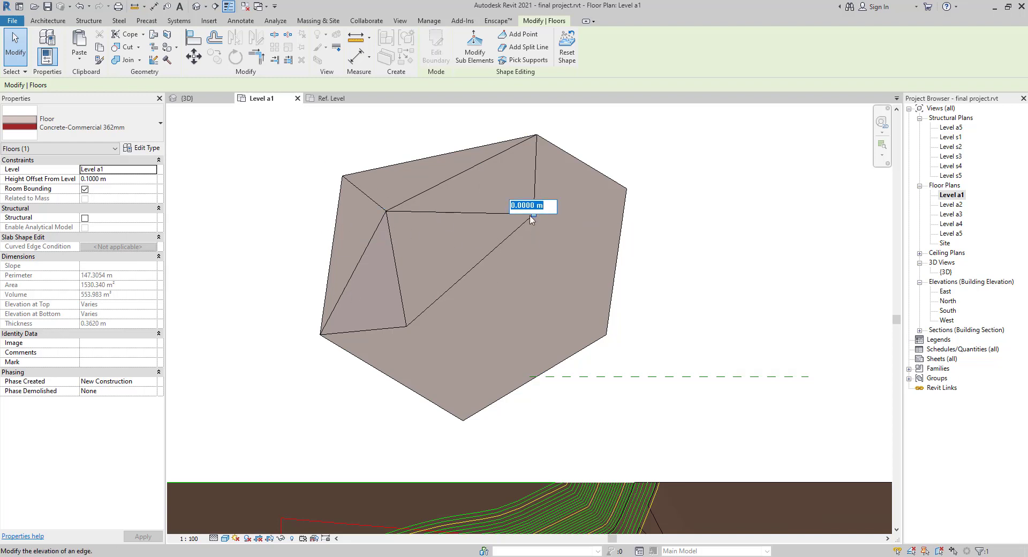
{"action": "type", "text": "."}
{"action": "key", "text": "Return"}
{"action": "key", "text": "Escape"}
{"action": "key", "text": "Escape"}
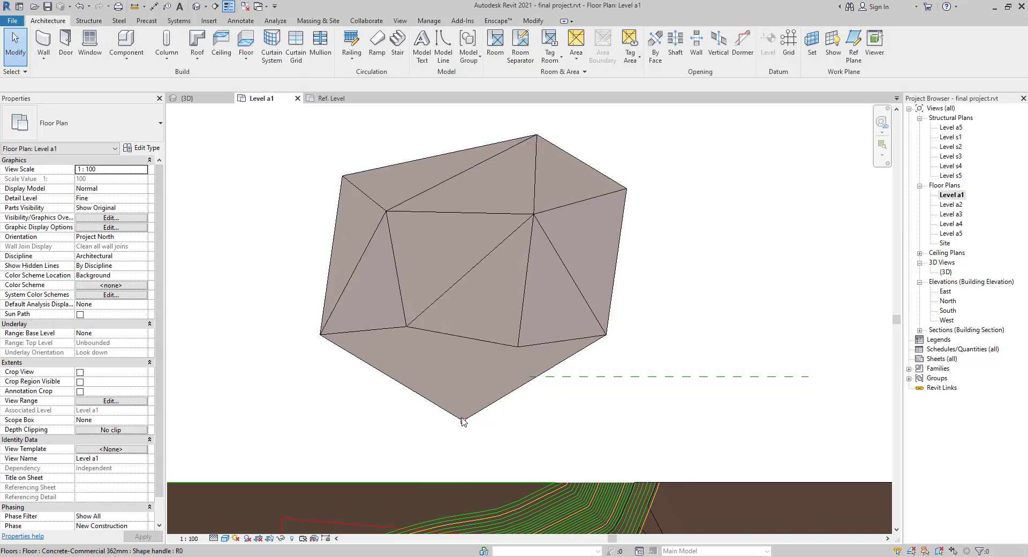
- Set the elevation of the floor's lower-right interior shape point to -0.07 m
{"action": "left_click", "coordinate": [517, 348]}
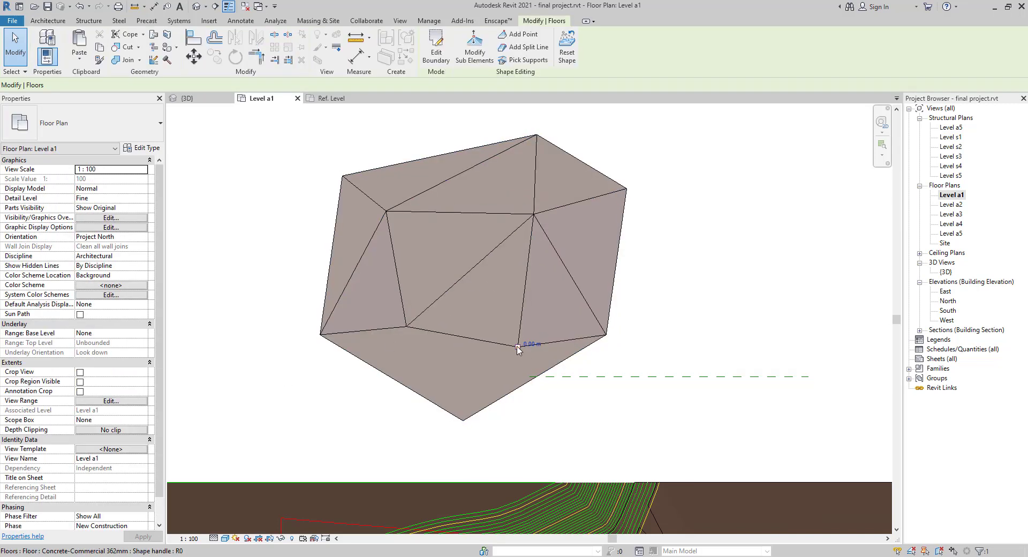
{"action": "left_click", "coordinate": [528, 340]}
{"action": "type", "text": "-.07"}
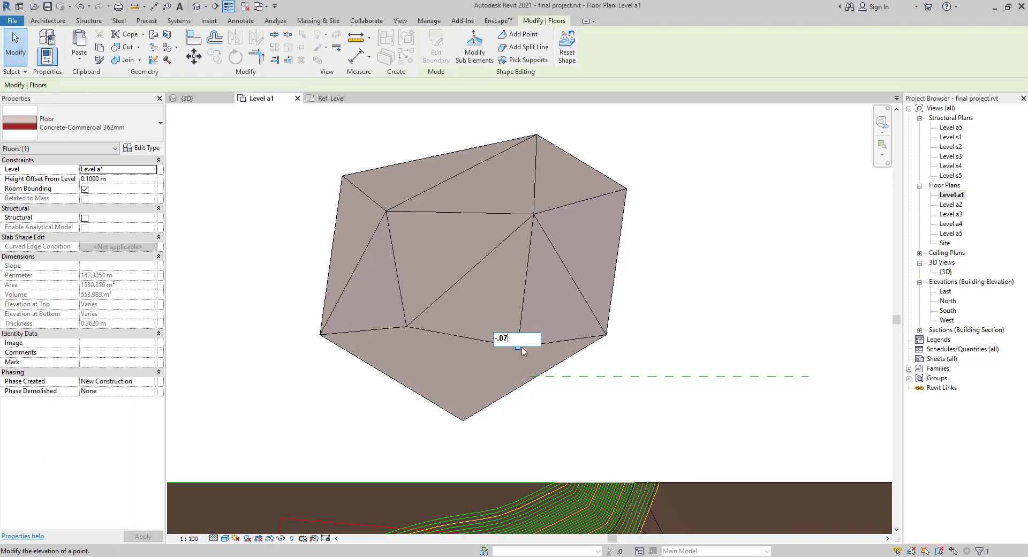
{"action": "key", "text": "Return"}
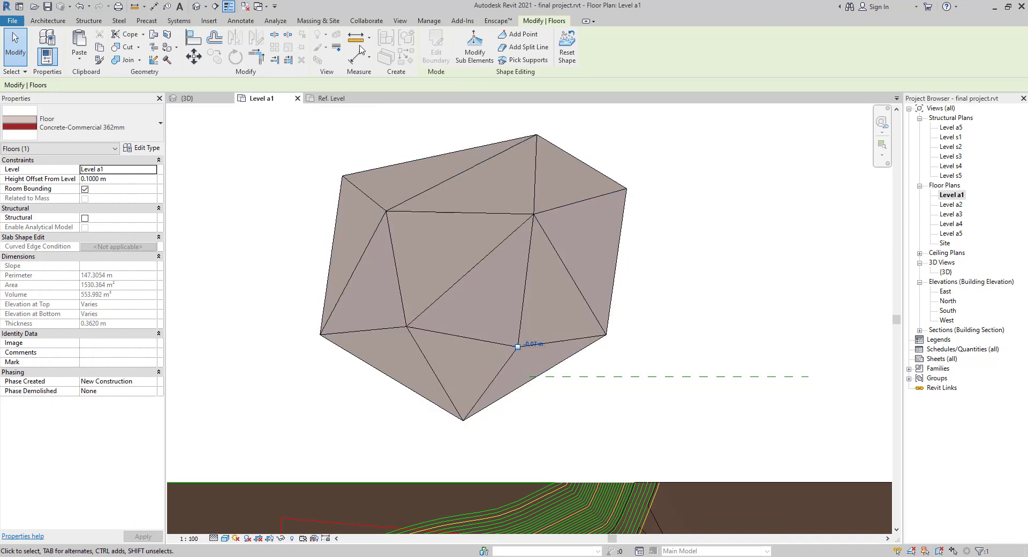
- Open the default 3D view and examine the sloped floor's surface and edges up close from the side
{"action": "left_click", "coordinate": [197, 6]}
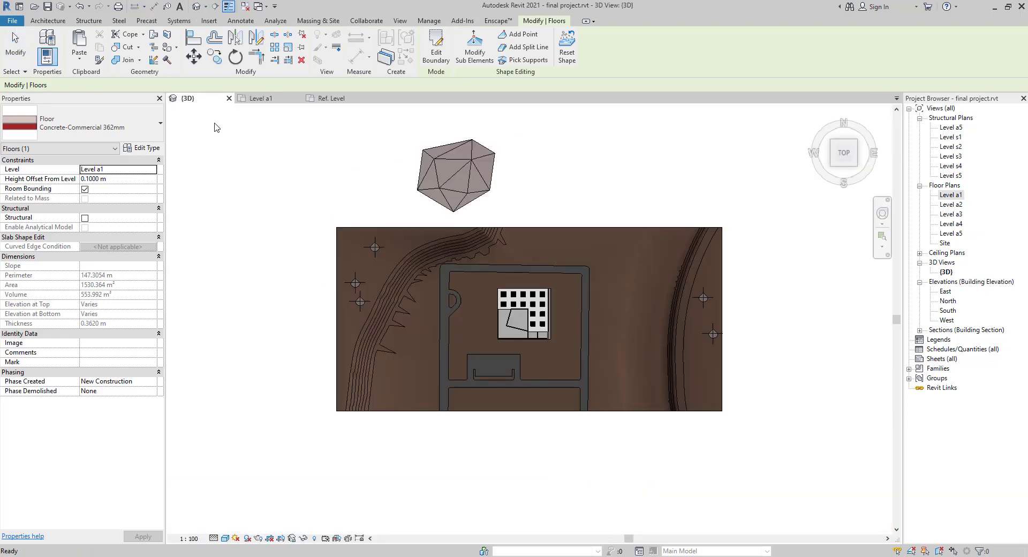
{"action": "middle_click_drag", "start_coordinate": [419, 244], "coordinate": [464, 350]}
{"action": "middle_click_drag", "start_coordinate": [445, 308], "coordinate": [606, 151], "text": "shift"}
{"action": "middle_click_drag", "start_coordinate": [423, 448], "coordinate": [579, 391]}
{"action": "middle_click_drag", "start_coordinate": [578, 391], "coordinate": [605, 152], "text": "shift"}
{"action": "scroll", "coordinate": [580, 375], "scroll_direction": "up", "scroll_amount": 5}
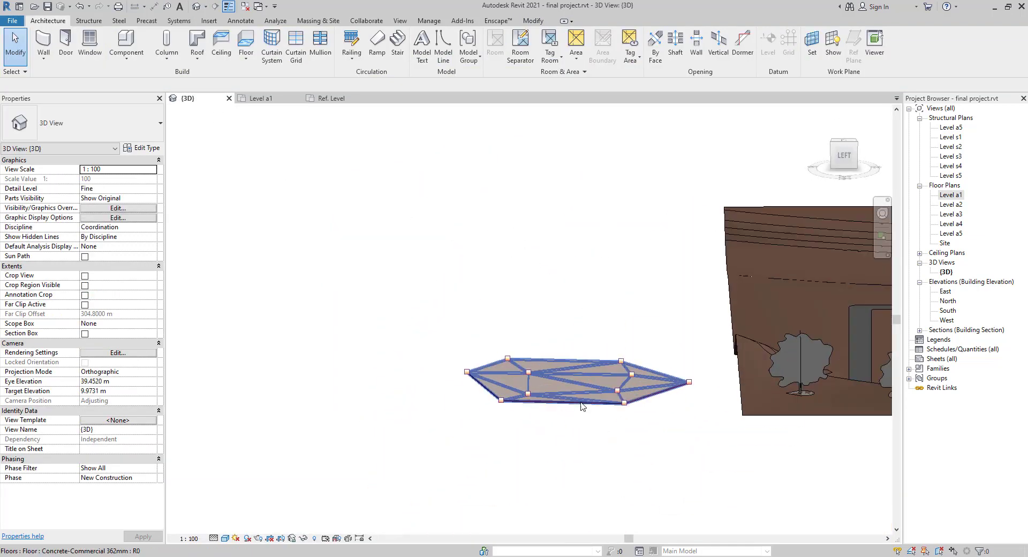
{"action": "middle_click_drag", "start_coordinate": [557, 451], "coordinate": [271, 424], "text": "shift"}
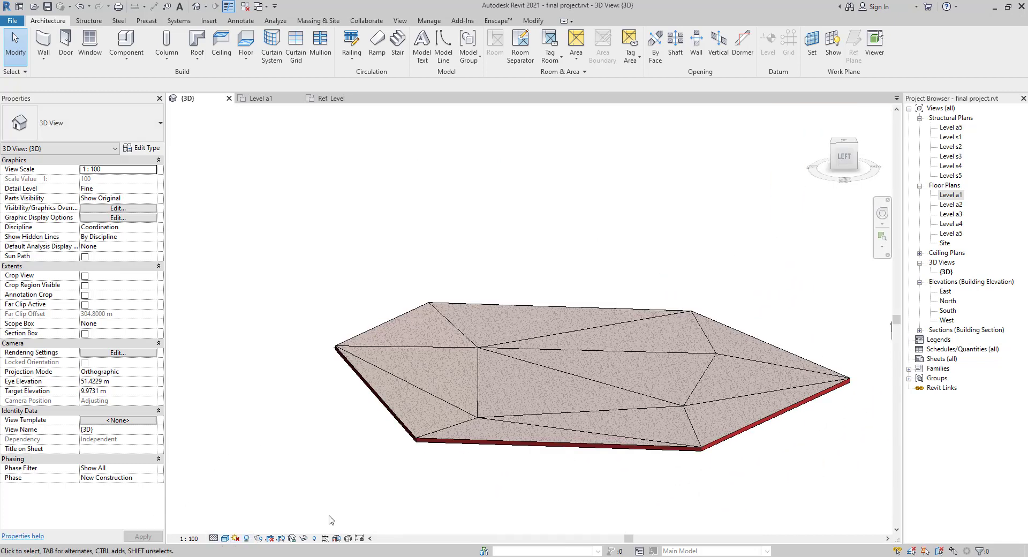
- Set the 3D view's visual style to Shaded and view the sloped floor from a lower side angle
{"action": "left_click", "coordinate": [225, 538]}
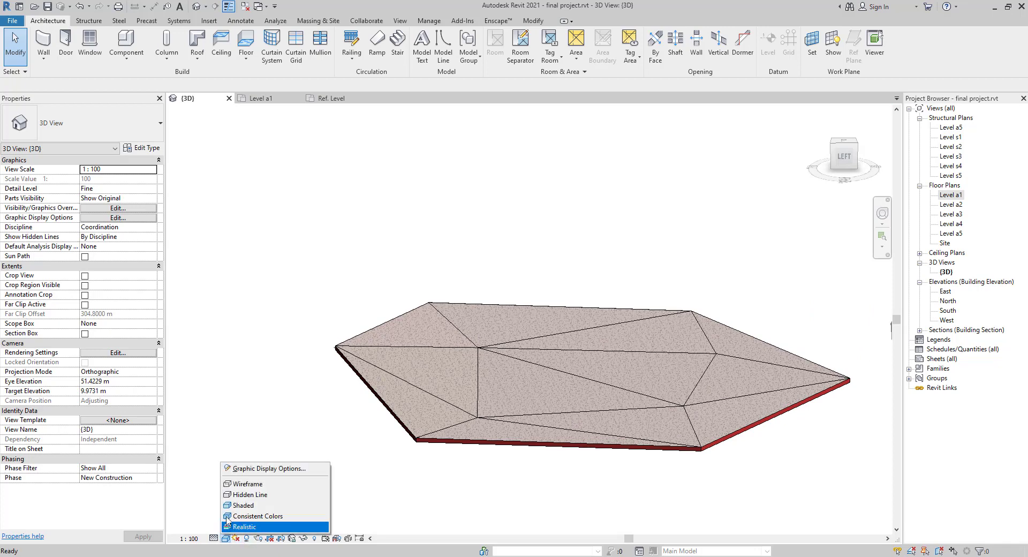
{"action": "left_click", "coordinate": [257, 506]}
{"action": "middle_click_drag", "start_coordinate": [365, 445], "coordinate": [321, 425], "text": "shift"}
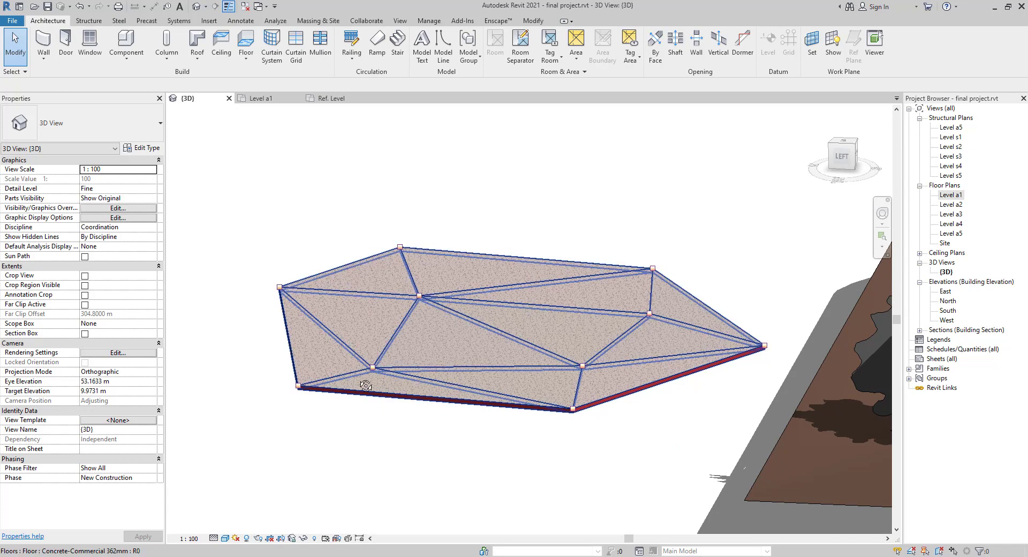
{"action": "middle_click_drag", "start_coordinate": [365, 382], "coordinate": [315, 368], "text": "shift"}
{"action": "middle_click_drag", "start_coordinate": [432, 349], "coordinate": [440, 394], "text": "shift"}
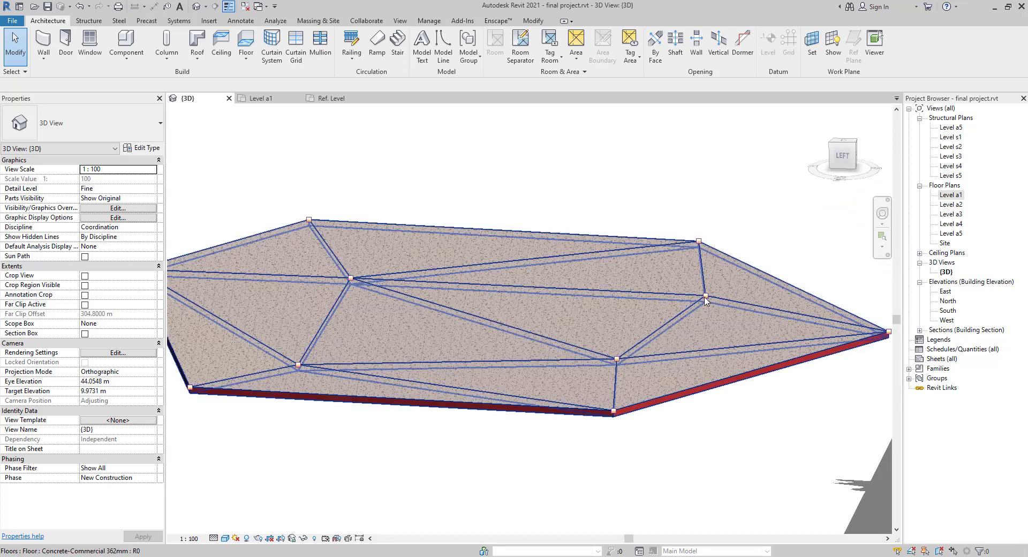
- Lower the floor's interior shape point nearest the far right corner to about -1.27 m and deselect the floor
{"action": "left_click", "coordinate": [705, 299]}
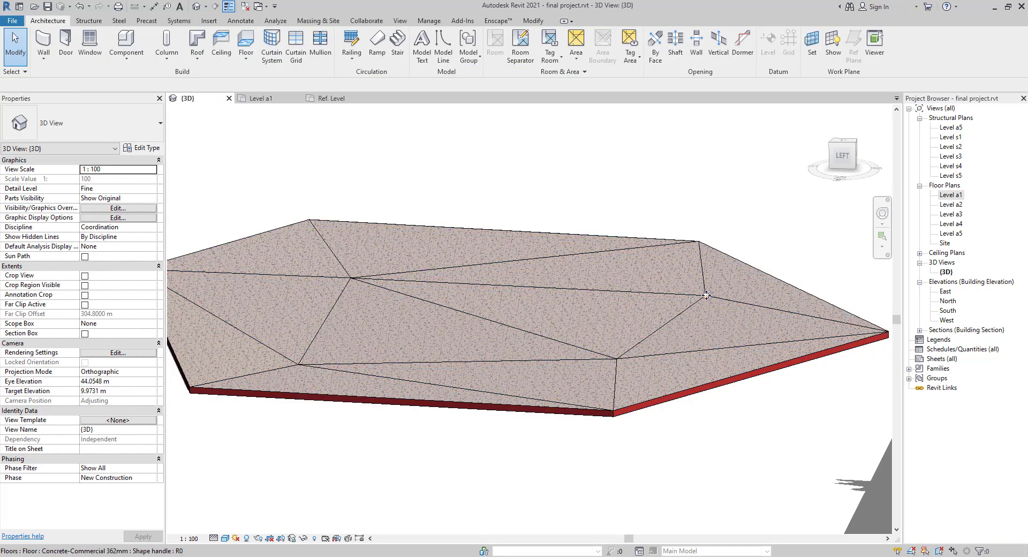
{"action": "left_click", "coordinate": [706, 294]}
{"action": "left_click", "coordinate": [706, 299]}
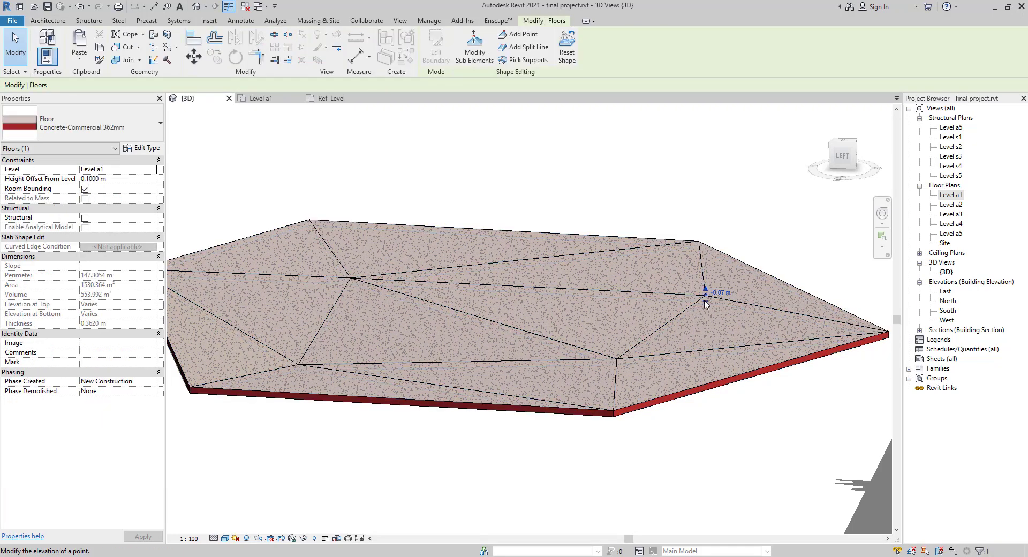
{"action": "left_click_drag", "start_coordinate": [705, 304], "coordinate": [707, 324]}
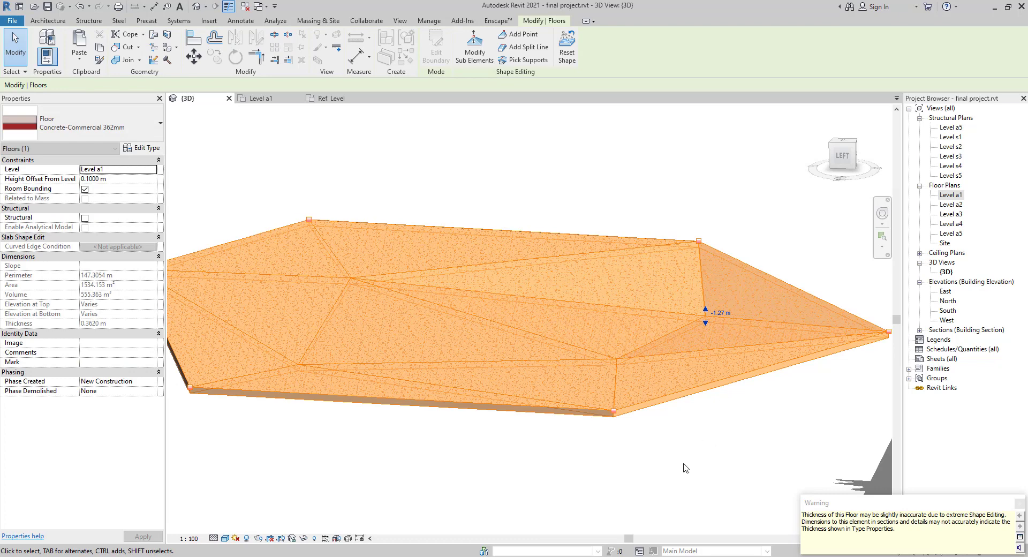
{"action": "left_click", "coordinate": [648, 467]}
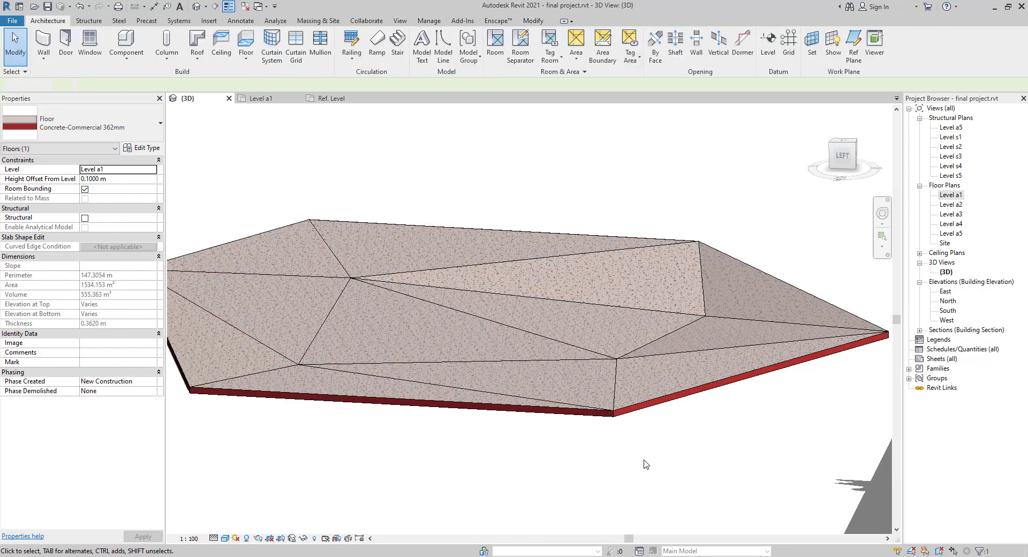
- Raise the floor's far-left interior shape point to about 1.8 m, and raise the near-right interior shape point as well
{"action": "key", "text": "Tab"}
{"action": "left_click", "coordinate": [351, 279]}
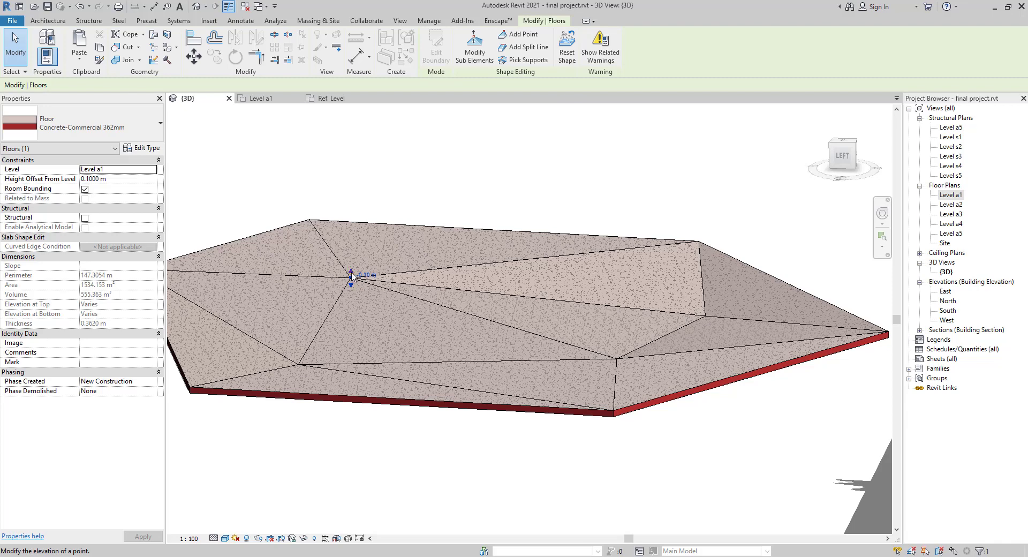
{"action": "left_click_drag", "start_coordinate": [351, 277], "coordinate": [349, 255]}
{"action": "left_click", "coordinate": [381, 337]}
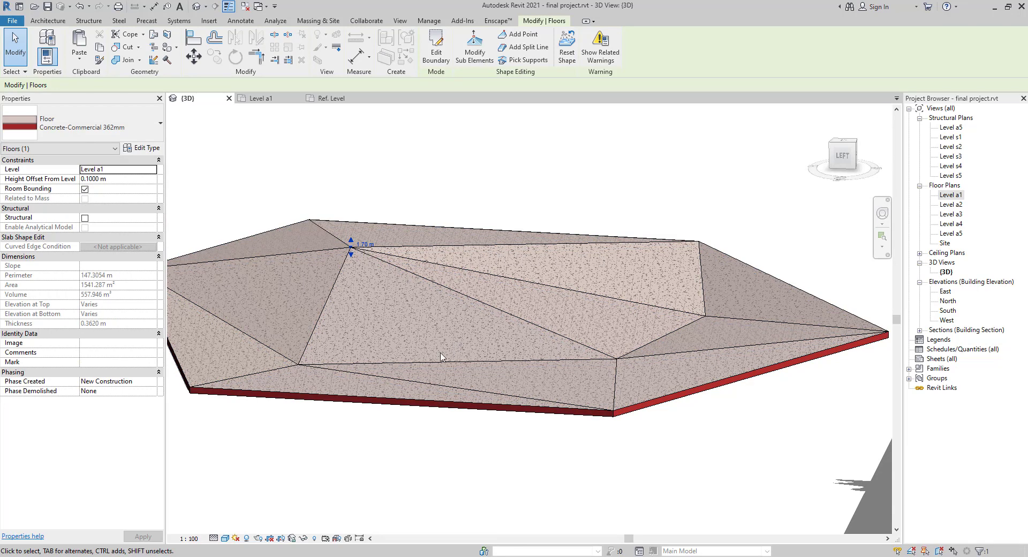
{"action": "left_click", "coordinate": [617, 360]}
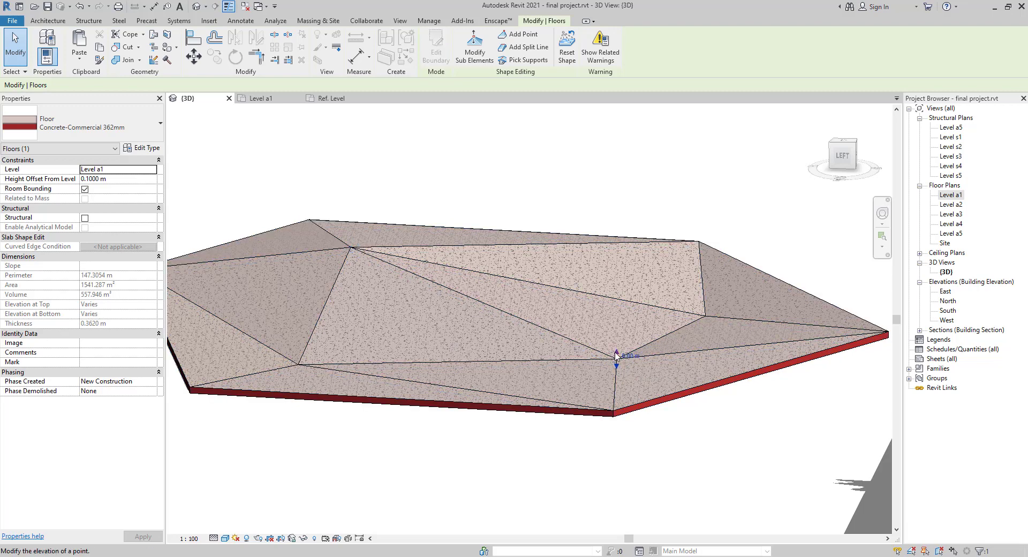
{"action": "left_click_drag", "start_coordinate": [617, 356], "coordinate": [563, 339]}
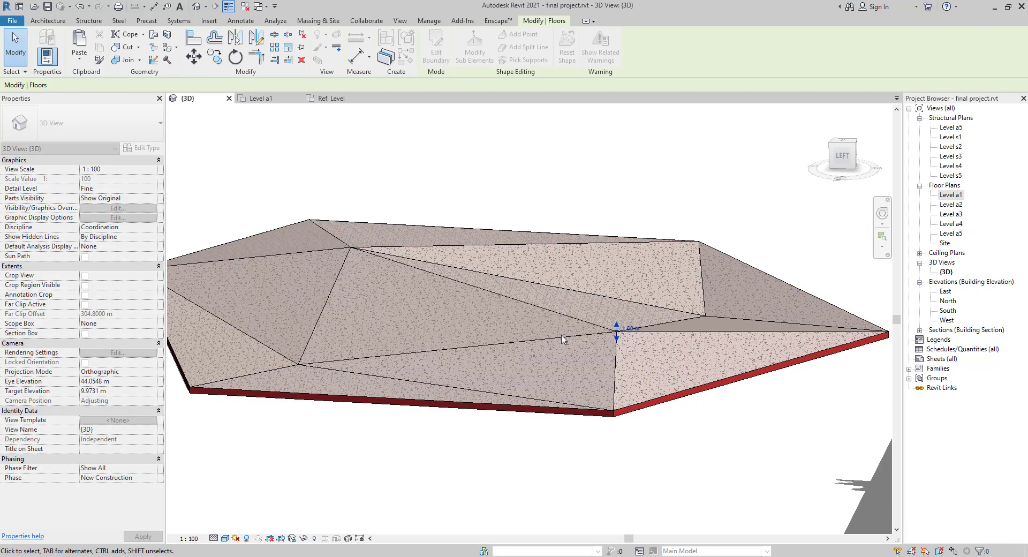
{"action": "key", "text": "Escape"}
- Lower the floor's near-left corner point to about -1.2 m, raise it above its starting height, and deselect the floor
{"action": "middle_click_drag", "start_coordinate": [449, 452], "coordinate": [429, 494], "text": "shift"}
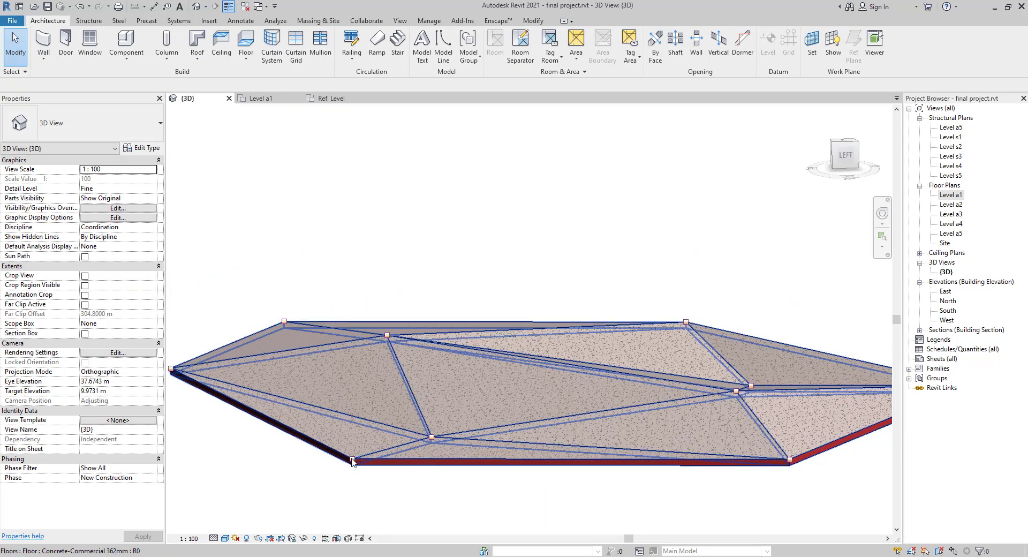
{"action": "left_click", "coordinate": [352, 461]}
{"action": "left_click_drag", "start_coordinate": [351, 451], "coordinate": [348, 480]}
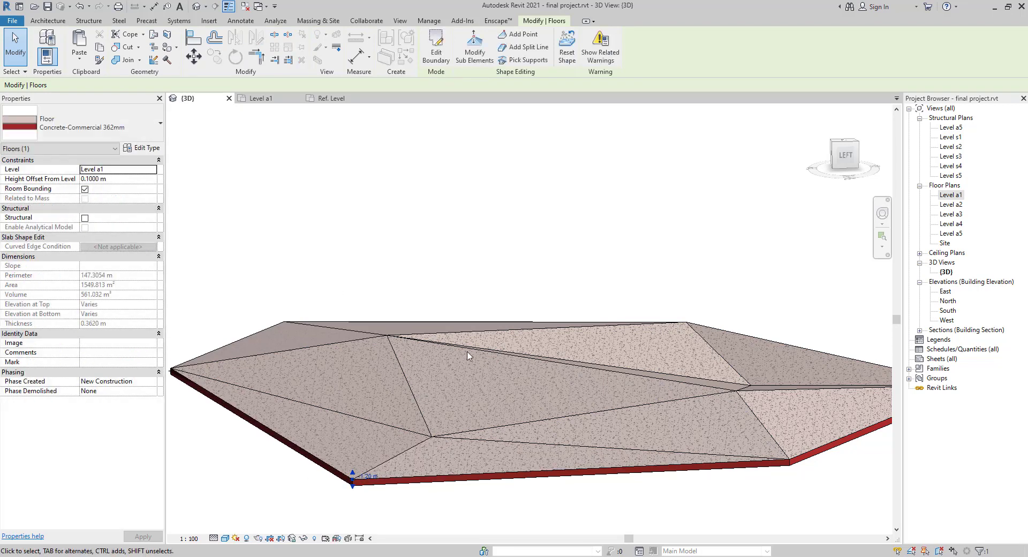
{"action": "left_click_drag", "start_coordinate": [352, 470], "coordinate": [353, 427]}
{"action": "key", "text": "Escape"}
{"action": "key", "text": "Escape"}
- Inspect the deformed floor and undo the freehand elevation changes to its shape points
{"action": "middle_click_drag", "start_coordinate": [543, 368], "coordinate": [647, 426], "text": "shift"}
{"action": "middle_click_drag", "start_coordinate": [468, 439], "coordinate": [660, 346]}
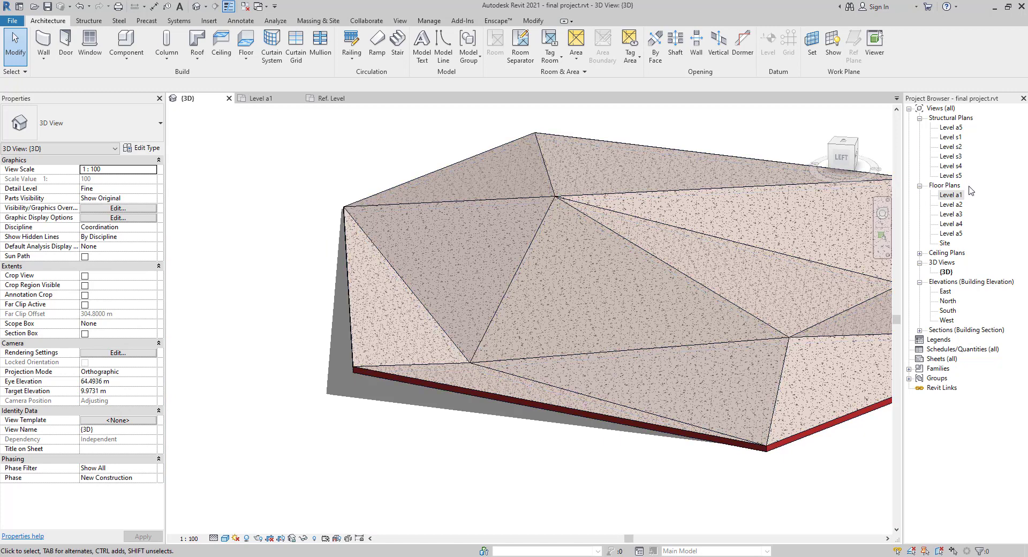
{"action": "scroll", "coordinate": [632, 370], "scroll_direction": "down", "scroll_amount": 2}
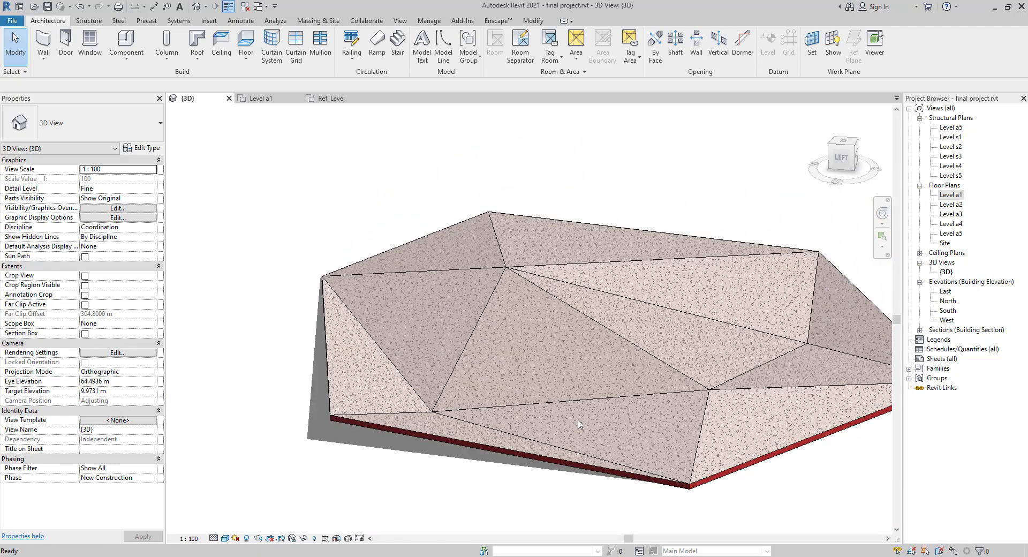
{"action": "mouse_move", "coordinate": [634, 375]}
{"action": "middle_mouse_down"}
{"action": "mouse_move", "coordinate": [577, 460]}
{"action": "mouse_move", "coordinate": [701, 434]}
{"action": "middle_mouse_up"}
{"action": "scroll", "coordinate": [579, 460], "scroll_direction": "up", "scroll_amount": 2}
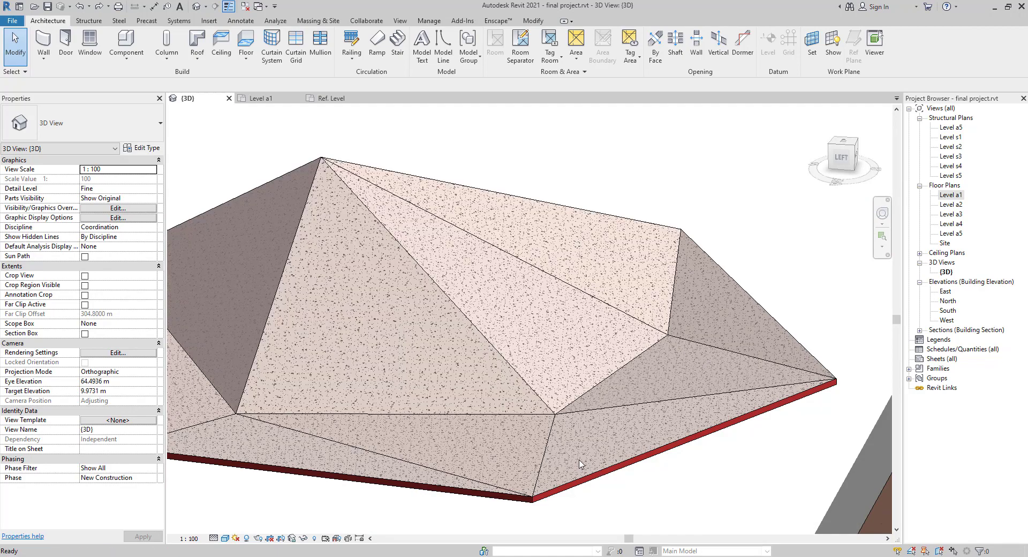
{"action": "middle_click_drag", "start_coordinate": [402, 431], "coordinate": [468, 424]}
{"action": "key", "text": "ctrl+z"}
{"action": "key", "text": "ctrl+z"}
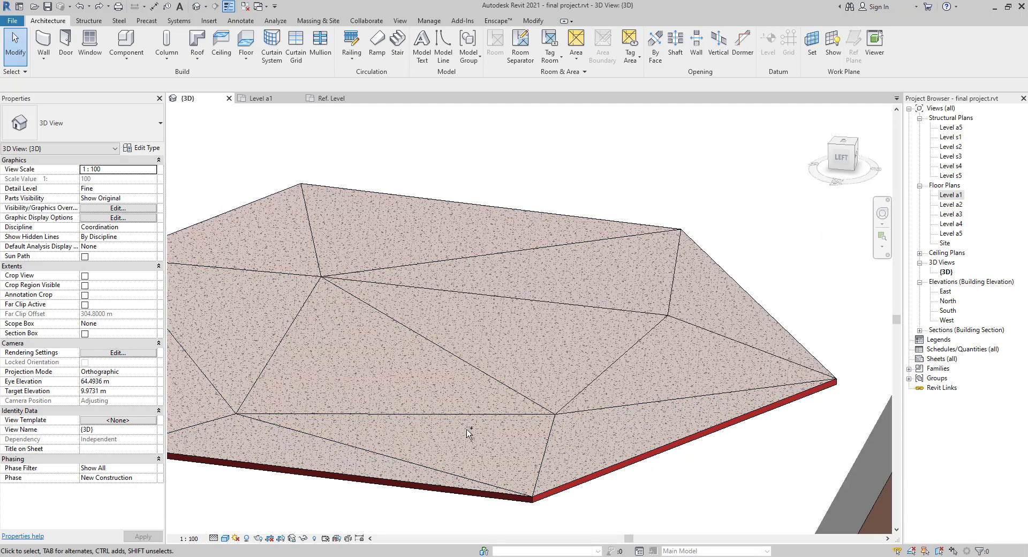
- Draw a horizontal building section line just below the six-sided floor in the Level a1 floor plan
{"action": "scroll", "coordinate": [465, 437], "scroll_direction": "down", "scroll_amount": 3}
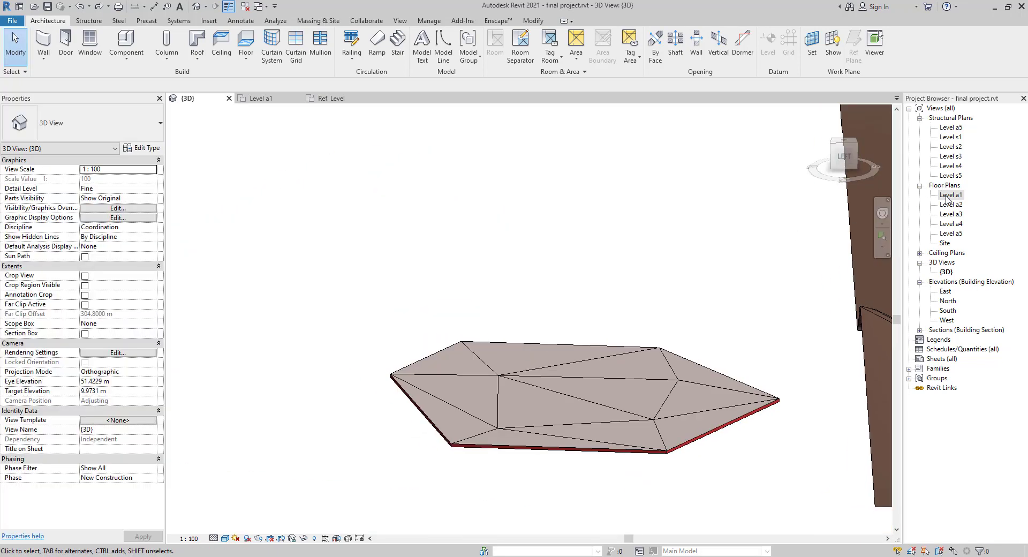
{"action": "left_click", "coordinate": [950, 195]}
{"action": "double_click", "coordinate": [949, 197]}
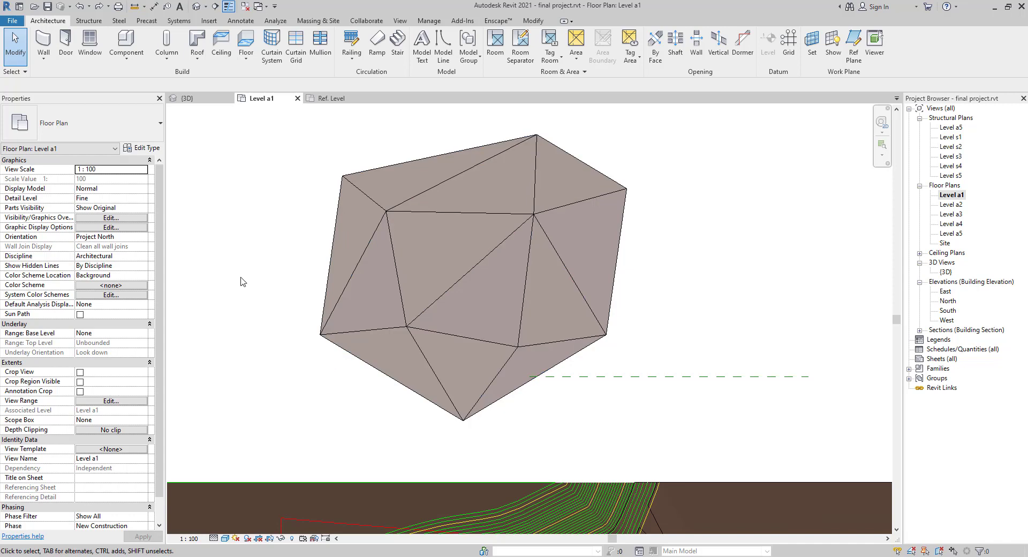
{"action": "left_click", "coordinate": [215, 6]}
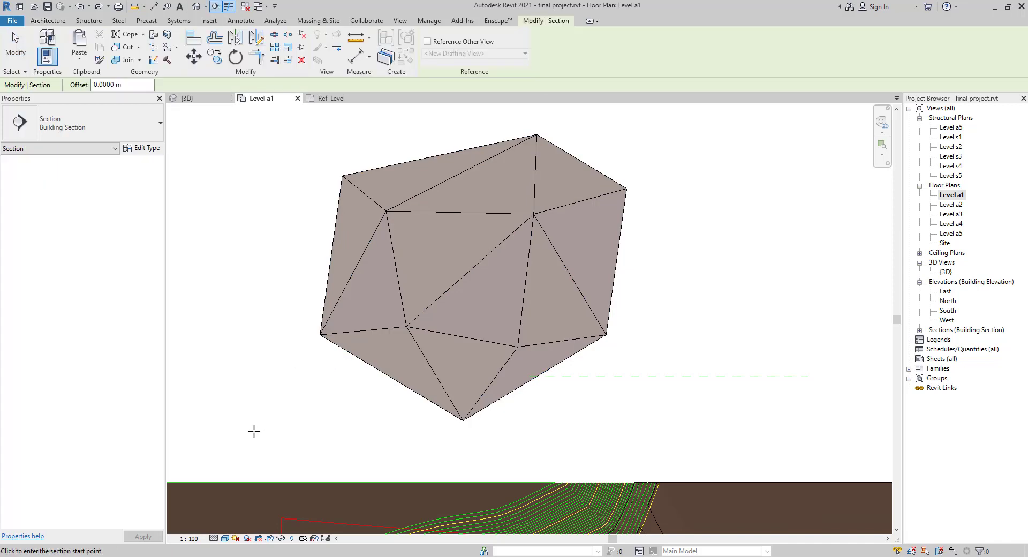
{"action": "left_click", "coordinate": [240, 428]}
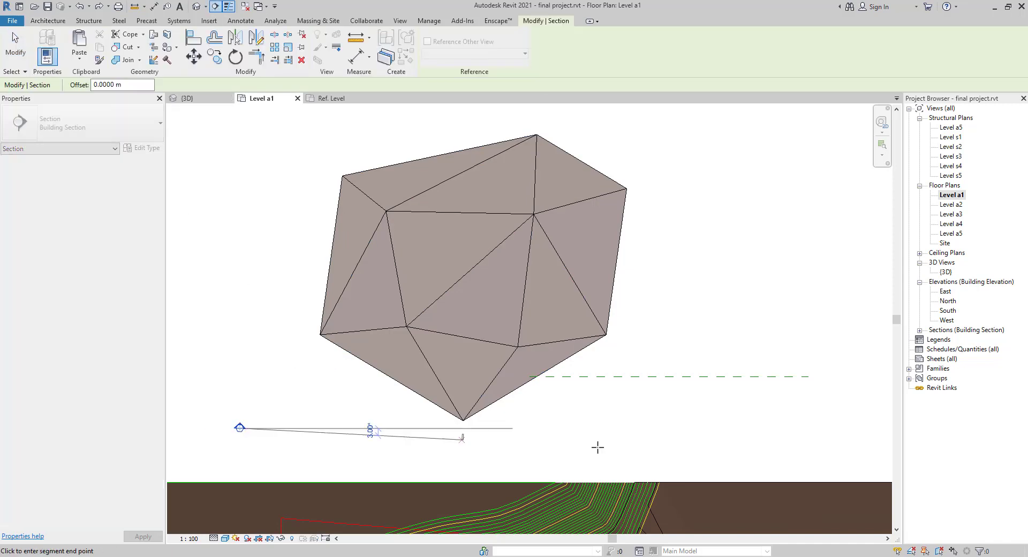
{"action": "left_click", "coordinate": [657, 429]}
{"action": "left_click", "coordinate": [176, 443]}
- Open the new section view and set its visual style to Shaded and its detail level to Fine
{"action": "double_click", "coordinate": [240, 428]}
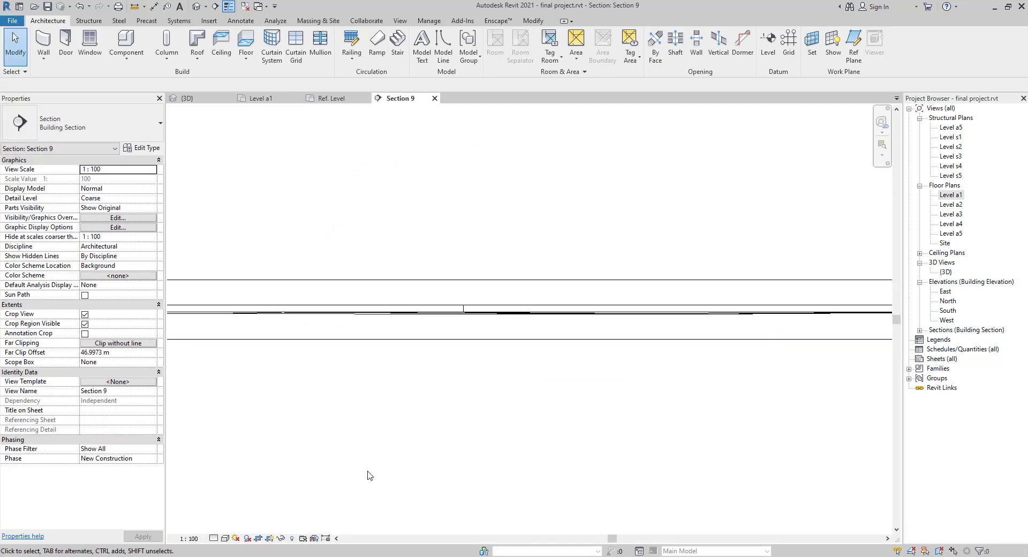
{"action": "left_click", "coordinate": [225, 538]}
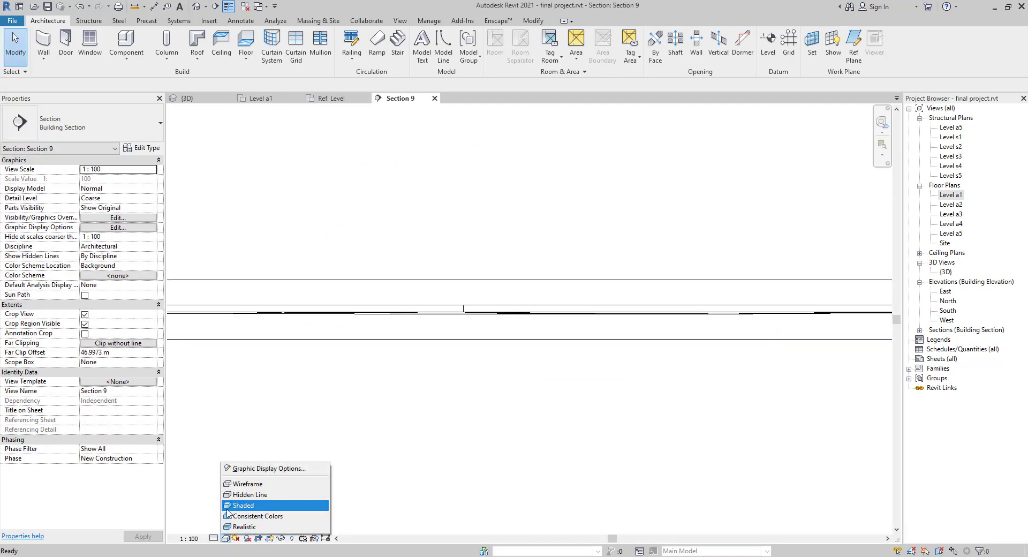
{"action": "left_click", "coordinate": [236, 505]}
{"action": "left_click", "coordinate": [213, 538]}
{"action": "left_click", "coordinate": [230, 527]}
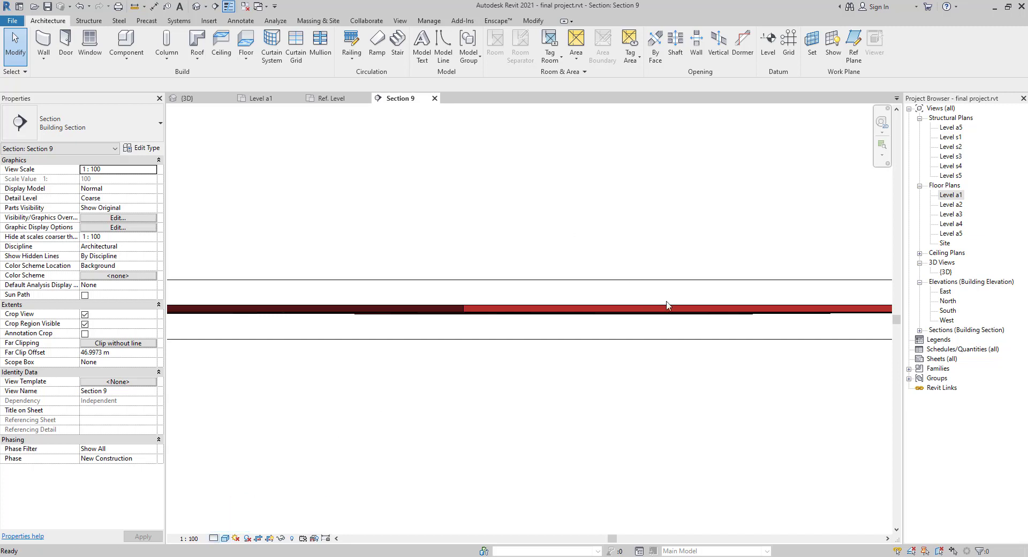
- Examine the floor's profile and underside along its length in the section view
{"action": "scroll", "coordinate": [668, 304], "scroll_direction": "up", "scroll_amount": 1}
{"action": "middle_click_drag", "start_coordinate": [634, 352], "coordinate": [300, 413]}
{"action": "scroll", "coordinate": [669, 369], "scroll_direction": "up", "scroll_amount": 1}
{"action": "left_click", "coordinate": [750, 361]}
{"action": "left_click", "coordinate": [715, 385]}
{"action": "scroll", "coordinate": [715, 381], "scroll_direction": "up", "scroll_amount": 2}
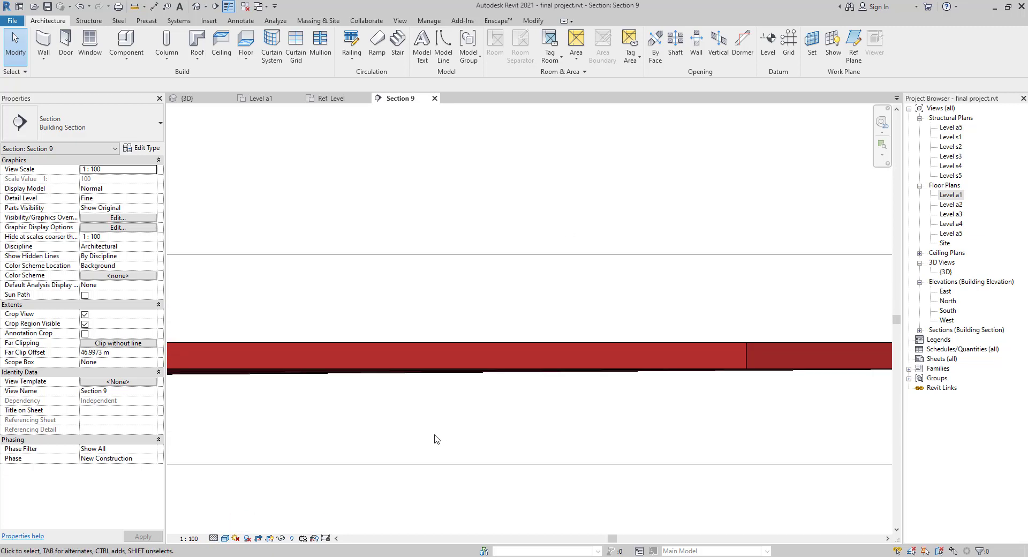
{"action": "middle_click_drag", "start_coordinate": [397, 435], "coordinate": [670, 401]}
{"action": "scroll", "coordinate": [309, 372], "scroll_direction": "down", "scroll_amount": 2}
{"action": "scroll", "coordinate": [309, 372], "scroll_direction": "down", "scroll_amount": 1}
{"action": "middle_click_drag", "start_coordinate": [313, 391], "coordinate": [554, 375]}
- Lower the floor's near boundary edge slightly in the section view so the top surface slopes toward it
{"action": "left_click", "coordinate": [403, 323]}
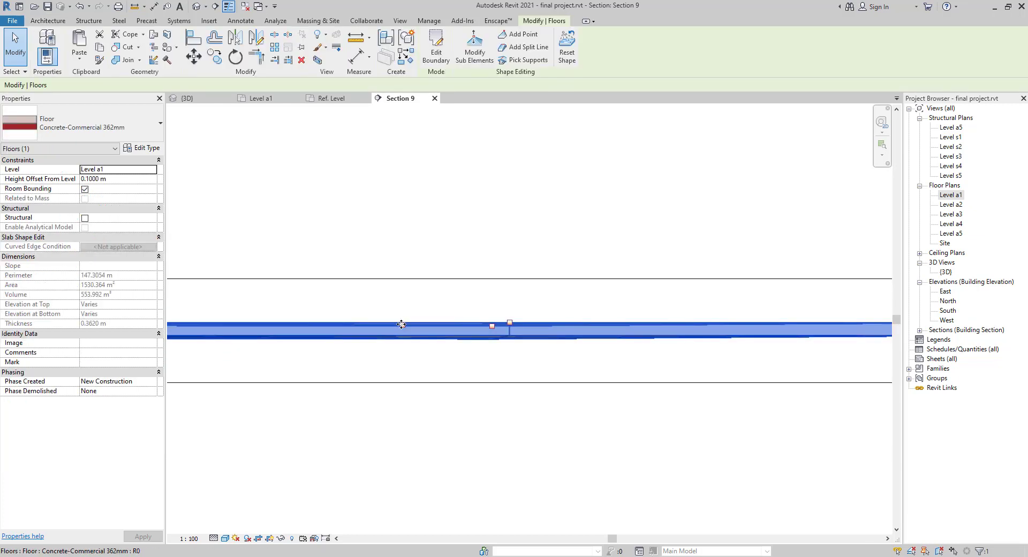
{"action": "scroll", "coordinate": [401, 331], "scroll_direction": "up", "scroll_amount": 4}
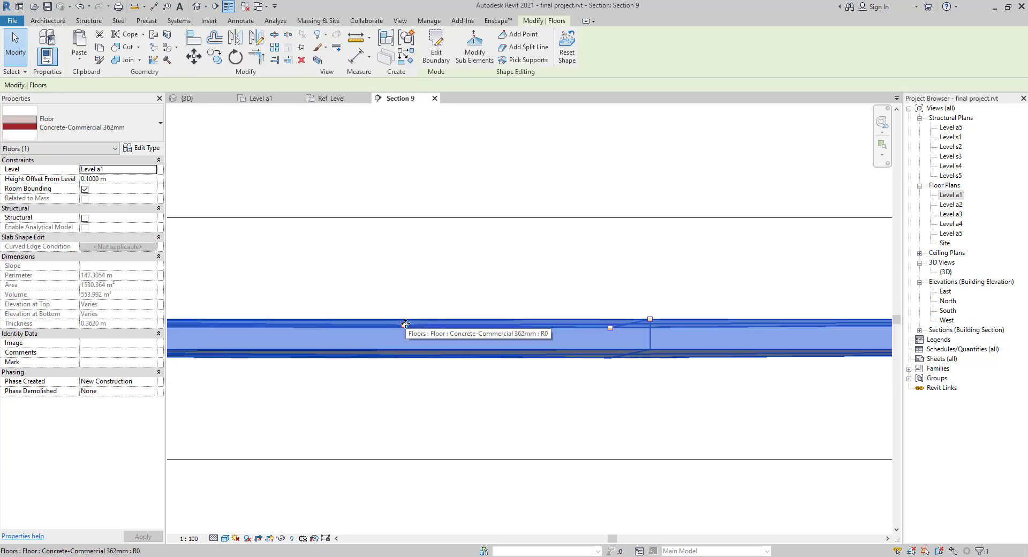
{"action": "left_click", "coordinate": [405, 325]}
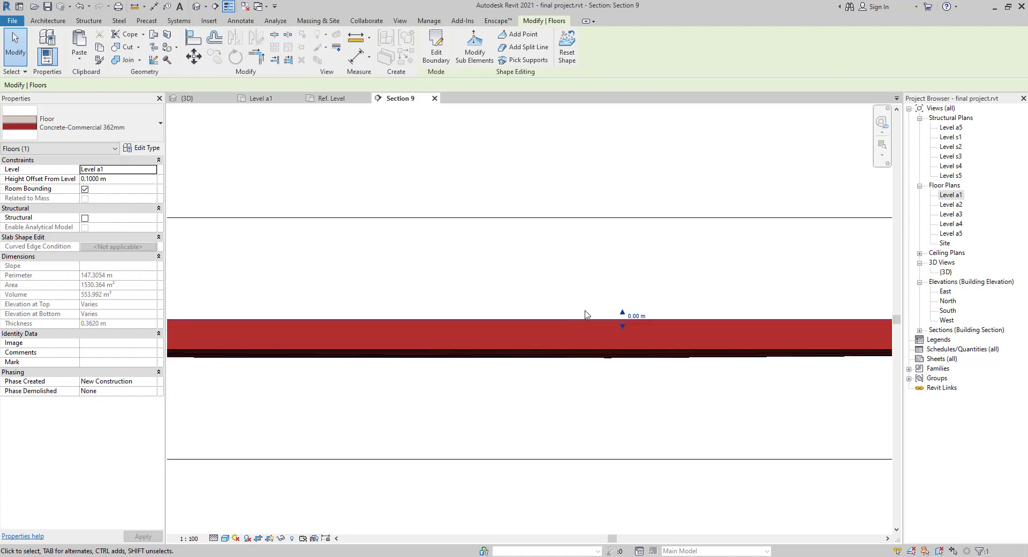
{"action": "left_click", "coordinate": [623, 330]}
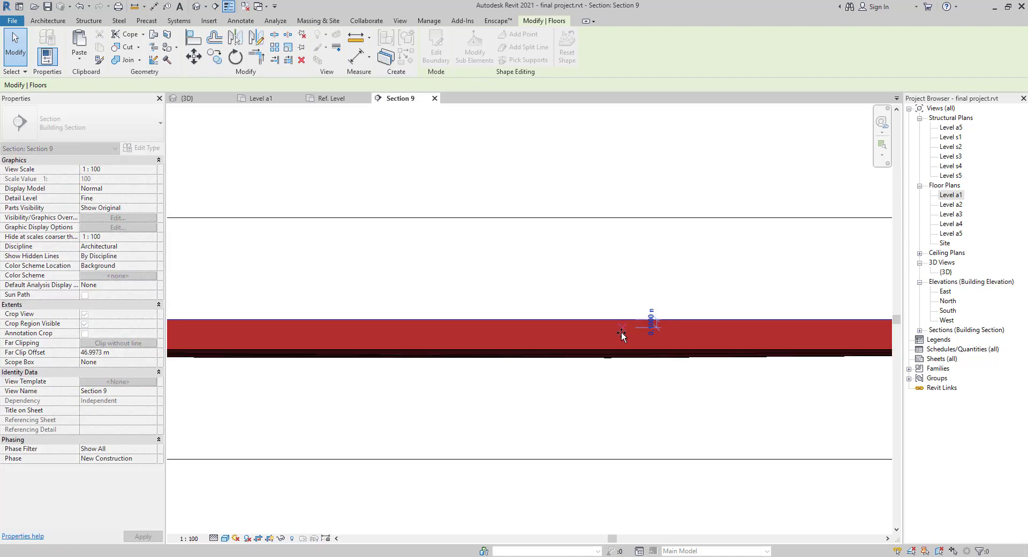
{"action": "left_click_drag", "start_coordinate": [622, 334], "coordinate": [622, 338]}
{"action": "left_click", "coordinate": [597, 176]}
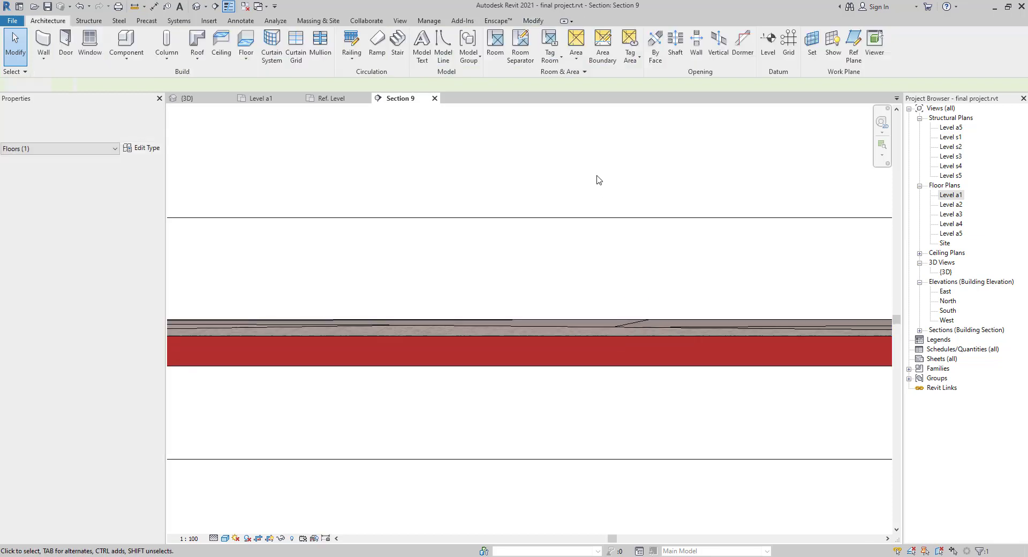
- Make the concrete structure layer variable in the assembly of the sloped floor's type, Concrete-Commercial 362mm
{"action": "scroll", "coordinate": [464, 359], "scroll_direction": "down", "scroll_amount": 4}
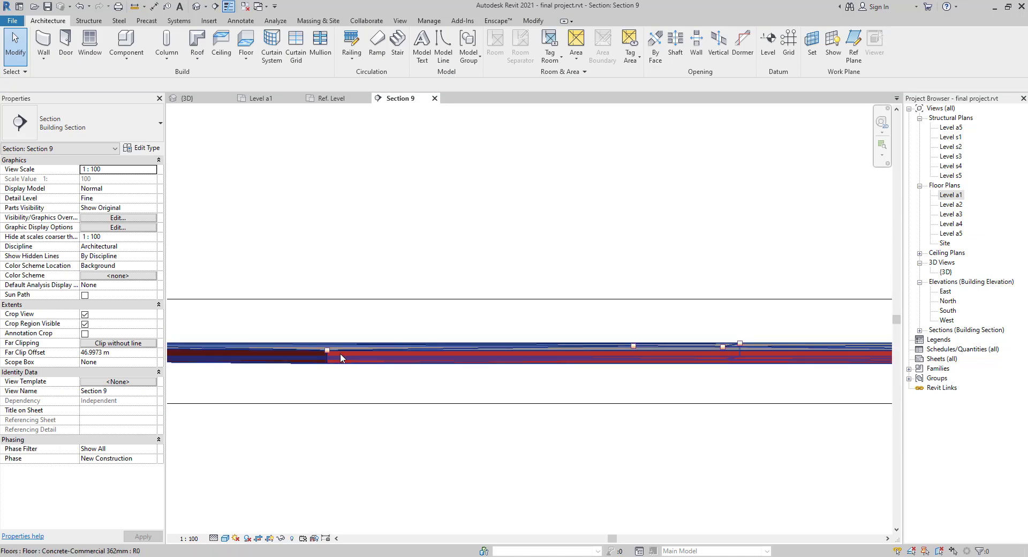
{"action": "middle_click_drag", "start_coordinate": [343, 356], "coordinate": [622, 363]}
{"action": "middle_click_drag", "start_coordinate": [701, 369], "coordinate": [269, 387]}
{"action": "scroll", "coordinate": [270, 388], "scroll_direction": "down", "scroll_amount": 1}
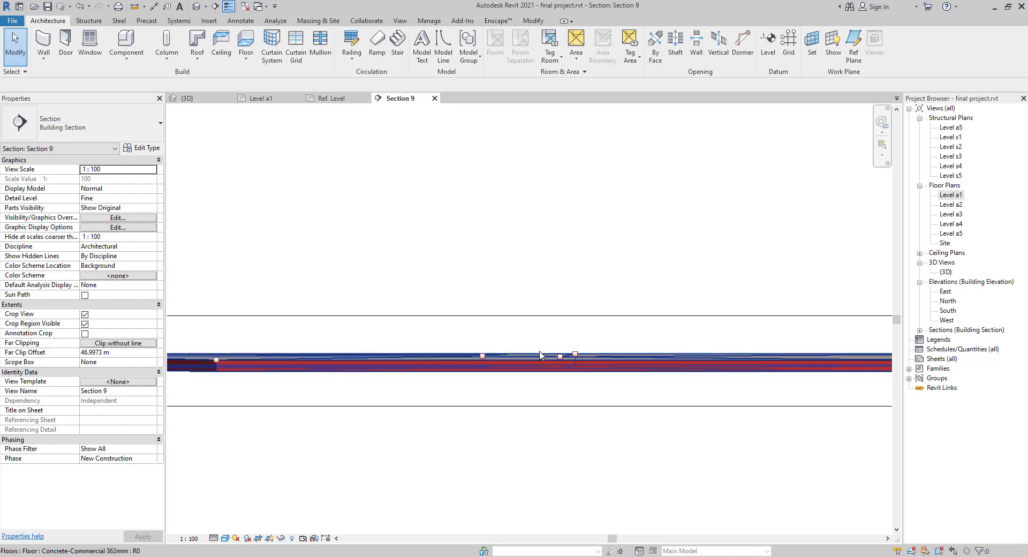
{"action": "scroll", "coordinate": [544, 354], "scroll_direction": "up", "scroll_amount": 3}
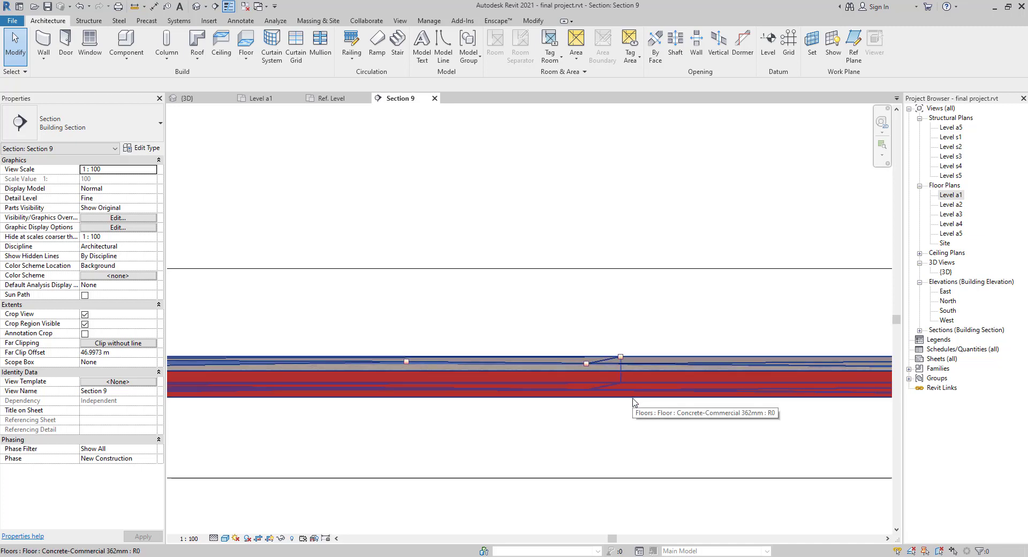
{"action": "left_click", "coordinate": [523, 396]}
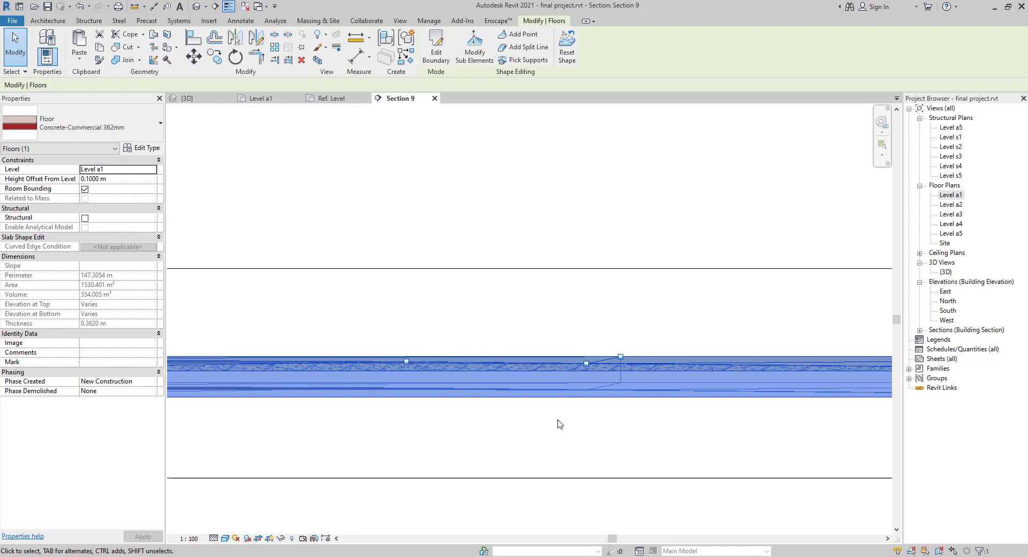
{"action": "left_click", "coordinate": [142, 147]}
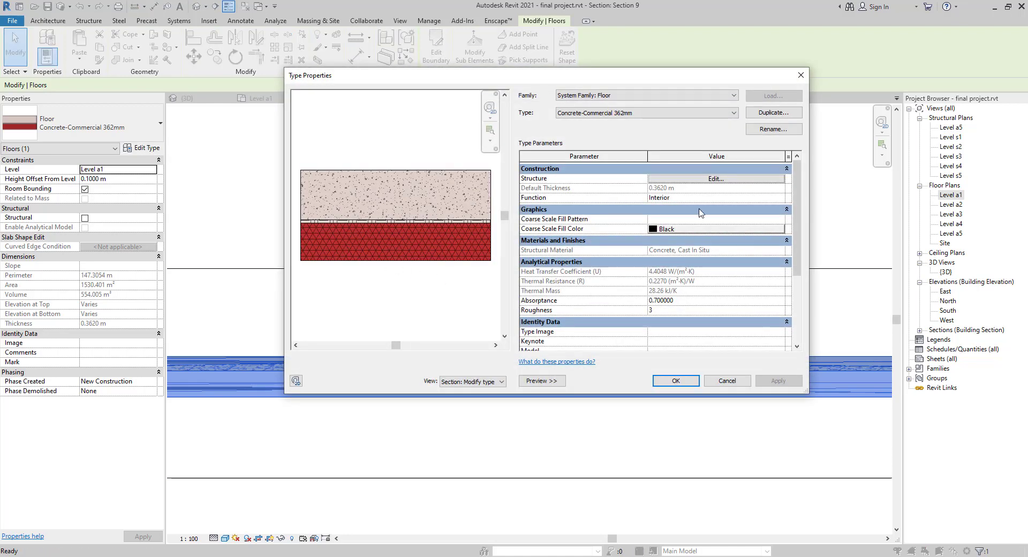
{"action": "left_click", "coordinate": [699, 180]}
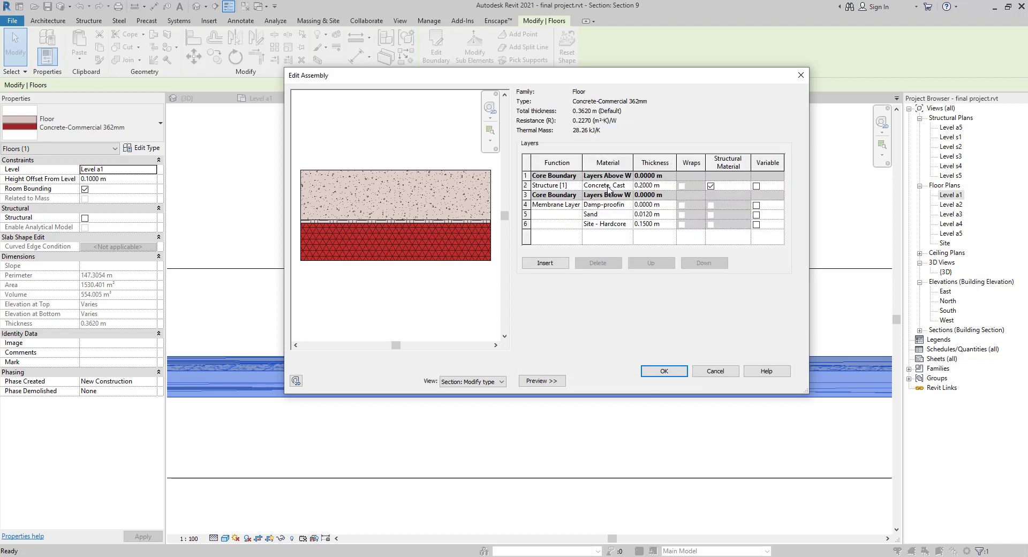
{"action": "left_click", "coordinate": [757, 213]}
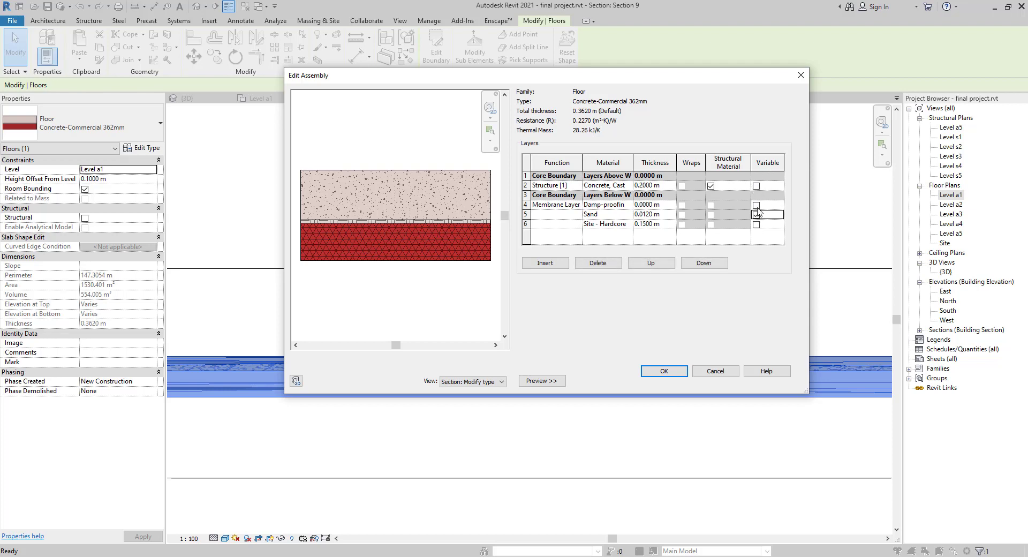
{"action": "left_click", "coordinate": [756, 186]}
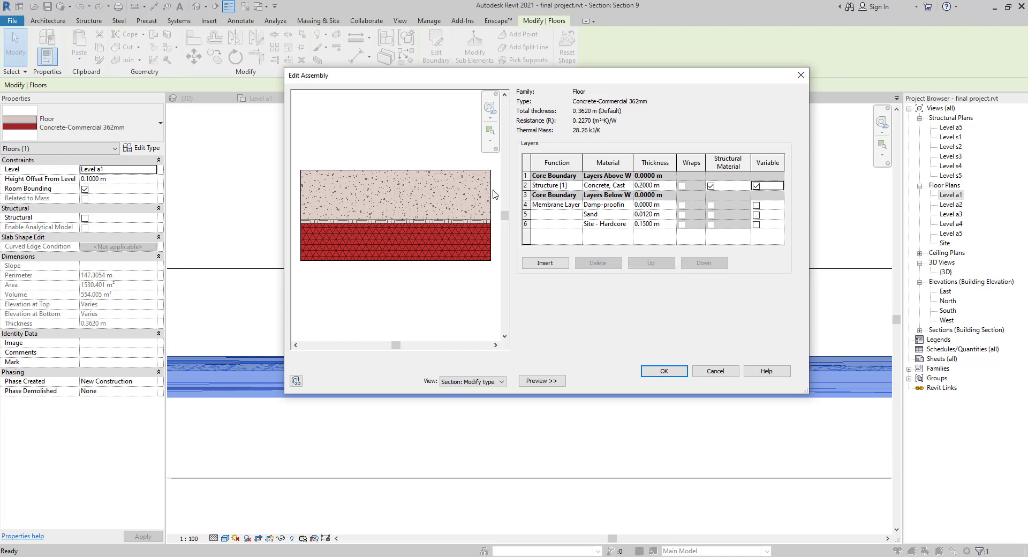
{"action": "left_click", "coordinate": [668, 371]}
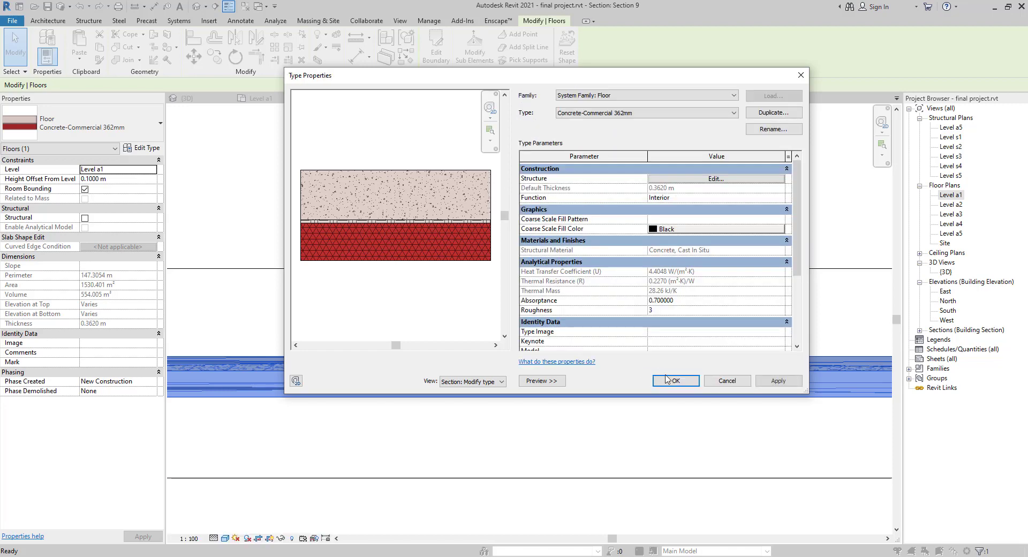
{"action": "left_click", "coordinate": [672, 382]}
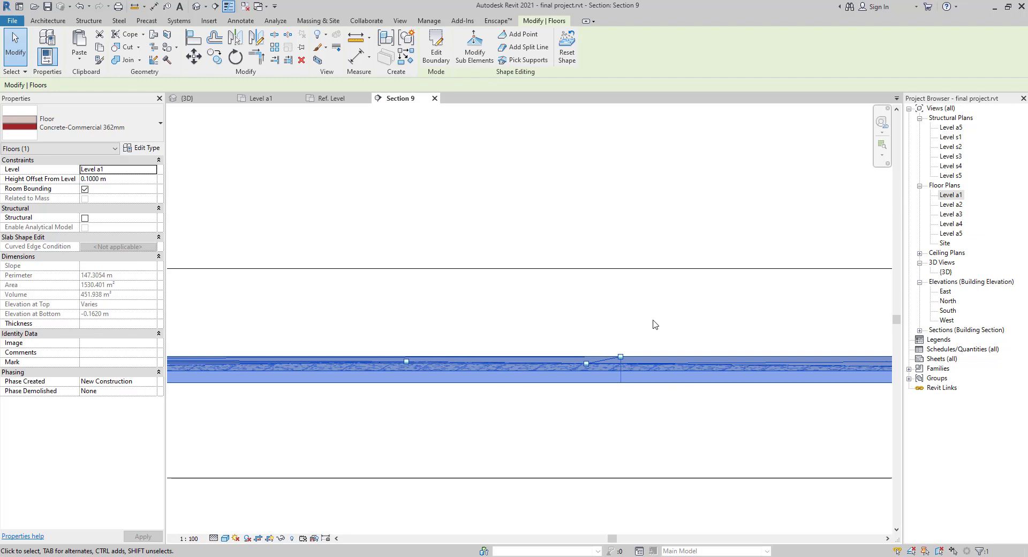
- Insert a new layer in the floor type's assembly and move it above the upper core boundary
{"action": "left_click", "coordinate": [152, 148]}
{"action": "left_click", "coordinate": [716, 179]}
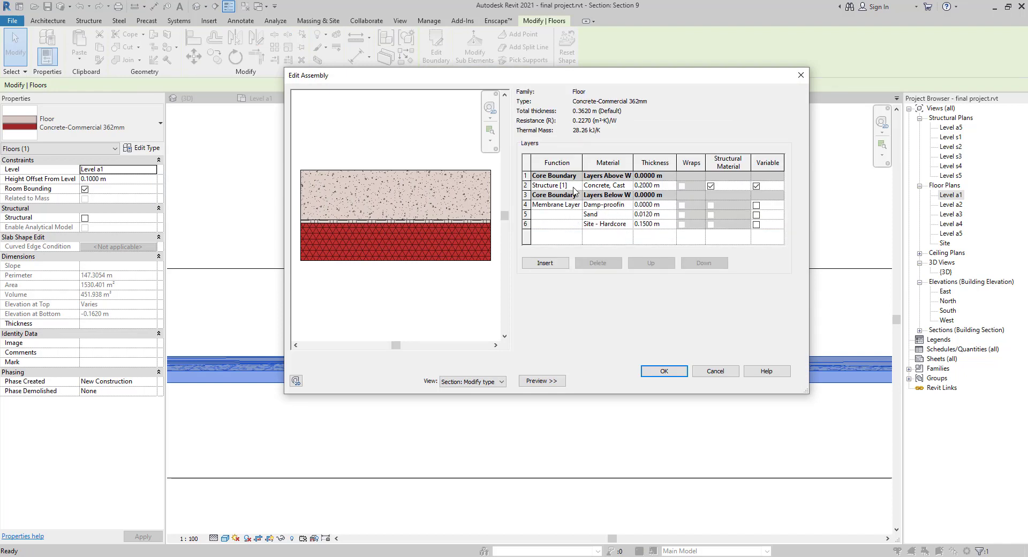
{"action": "left_click", "coordinate": [545, 263]}
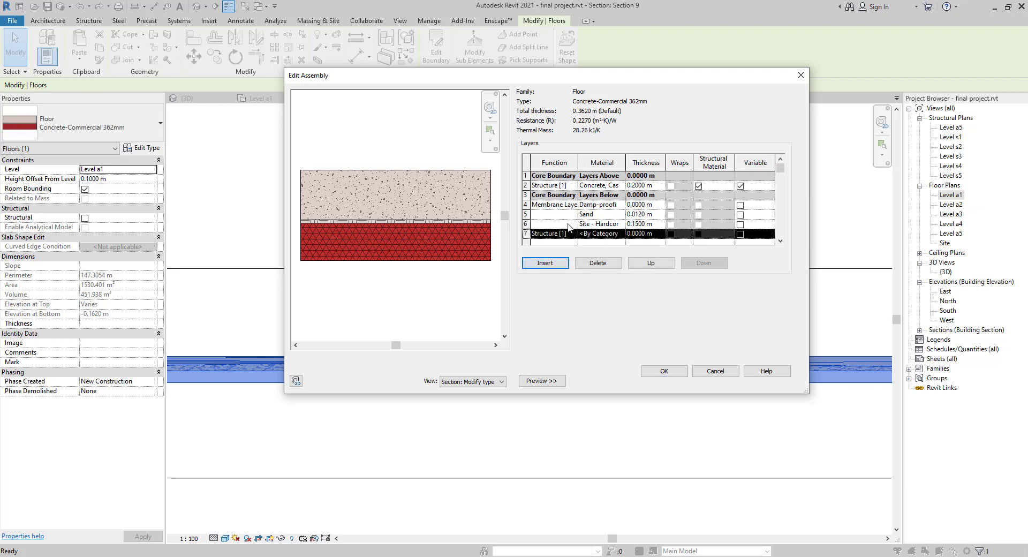
{"action": "left_click", "coordinate": [643, 265]}
{"action": "left_click", "coordinate": [643, 266]}
{"action": "left_click", "coordinate": [643, 265]}
{"action": "left_click", "coordinate": [642, 265]}
{"action": "left_click", "coordinate": [643, 266]}
{"action": "left_click", "coordinate": [643, 265]}
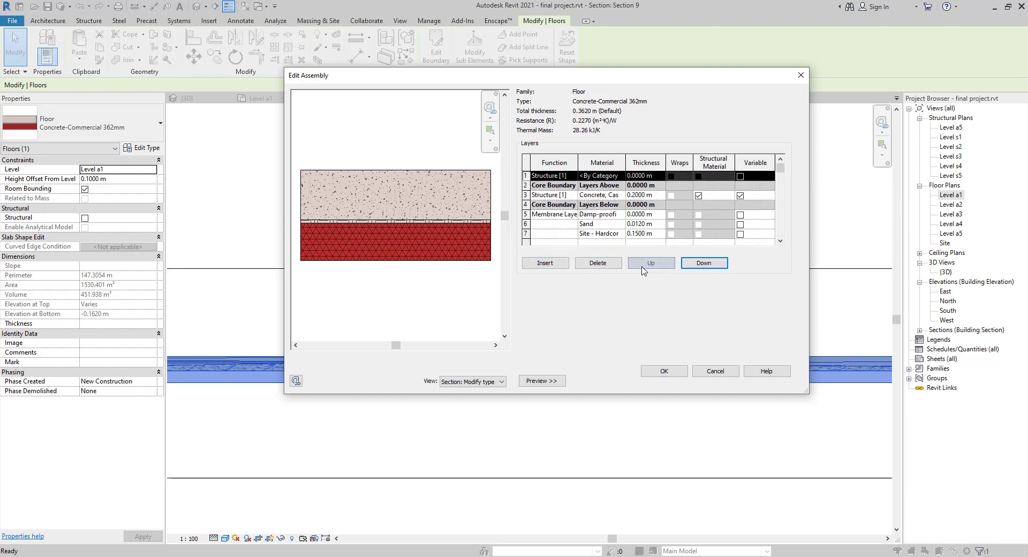
- Give the new uppermost layer the Wood - Stained material and a thickness of 0.05 m
{"action": "left_click", "coordinate": [623, 175]}
{"action": "left_click", "coordinate": [622, 175]}
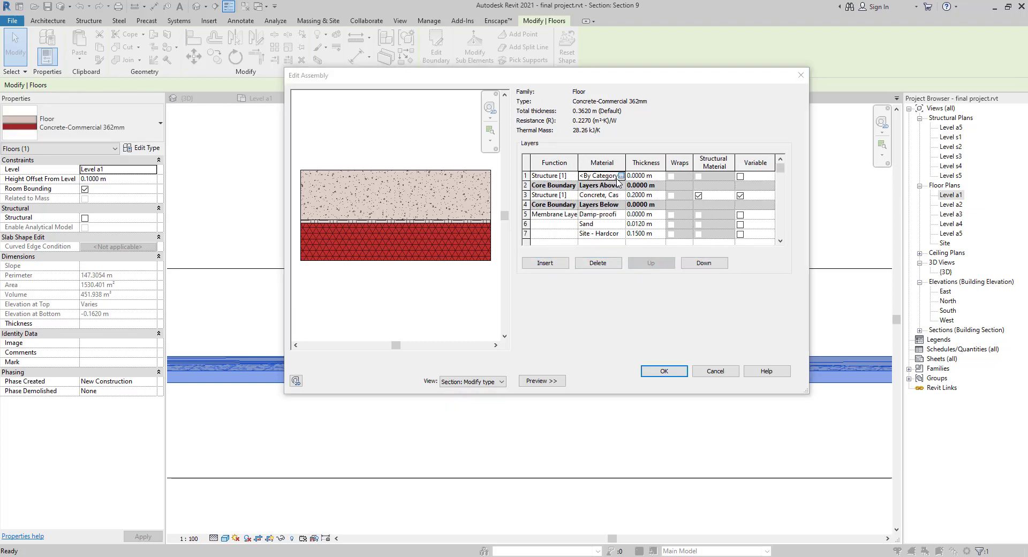
{"action": "left_click", "coordinate": [477, 316]}
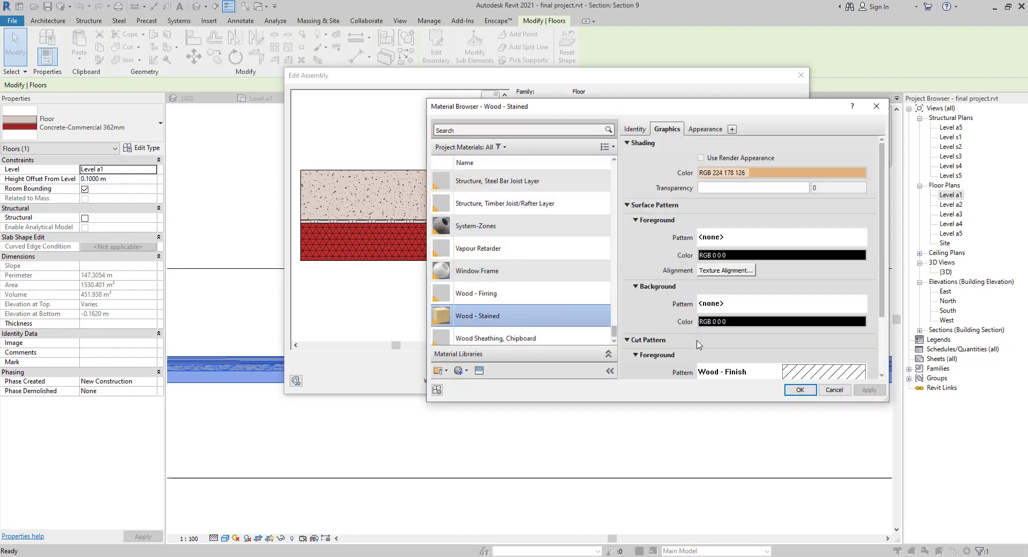
{"action": "left_click", "coordinate": [801, 389]}
{"action": "left_click", "coordinate": [646, 176]}
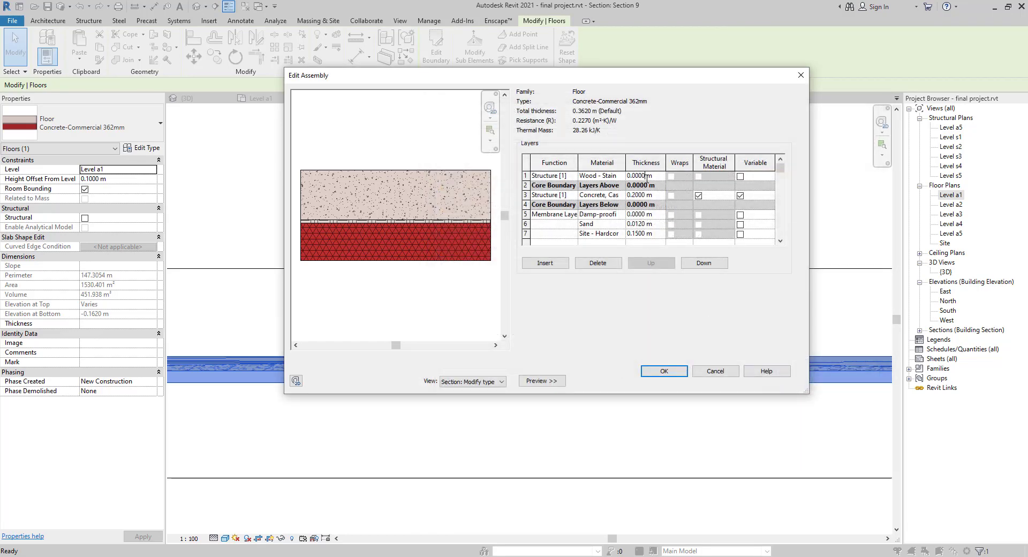
{"action": "double_click", "coordinate": [647, 177]}
{"action": "type", "text": ".05"}
{"action": "left_click", "coordinate": [662, 370]}
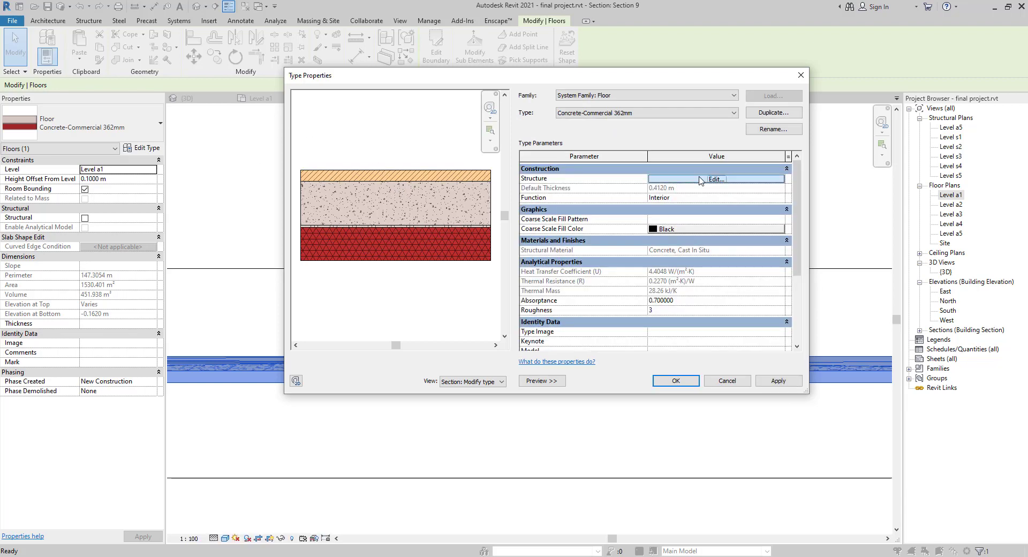
- Set the wood layer's function to Finish 1 [4] and apply the floor type changes
{"action": "left_click", "coordinate": [671, 180]}
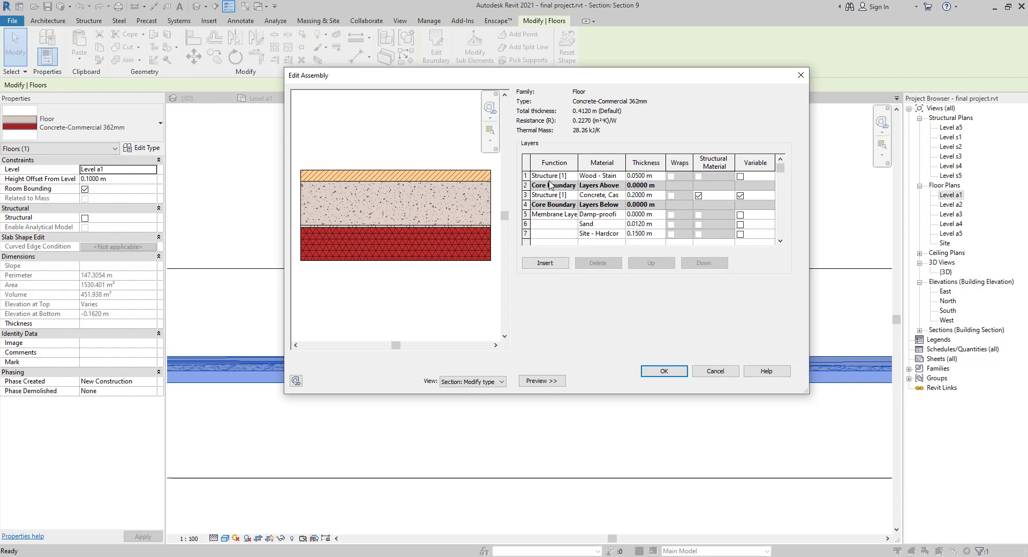
{"action": "left_click", "coordinate": [572, 178]}
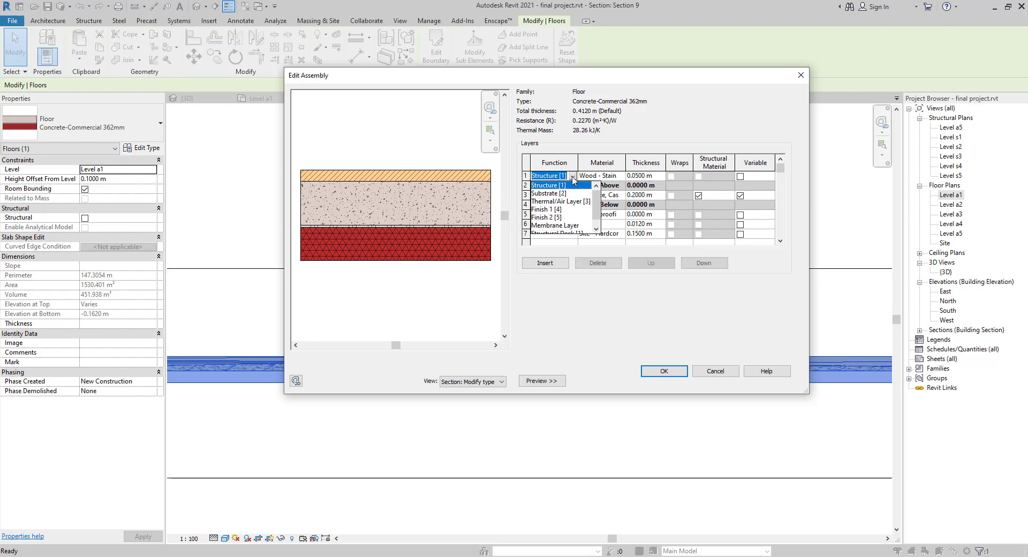
{"action": "left_click", "coordinate": [551, 220]}
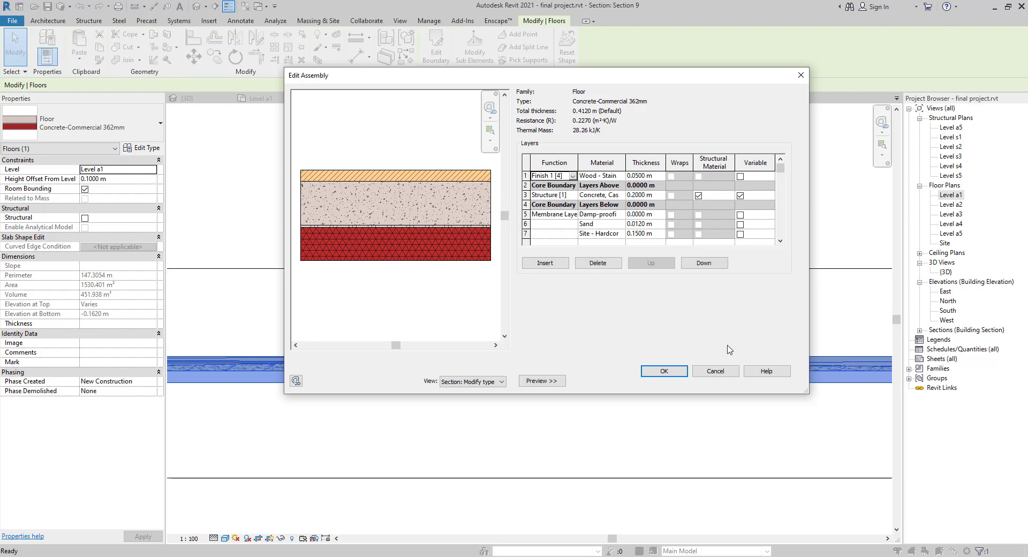
{"action": "left_click", "coordinate": [664, 370]}
{"action": "left_click", "coordinate": [671, 380]}
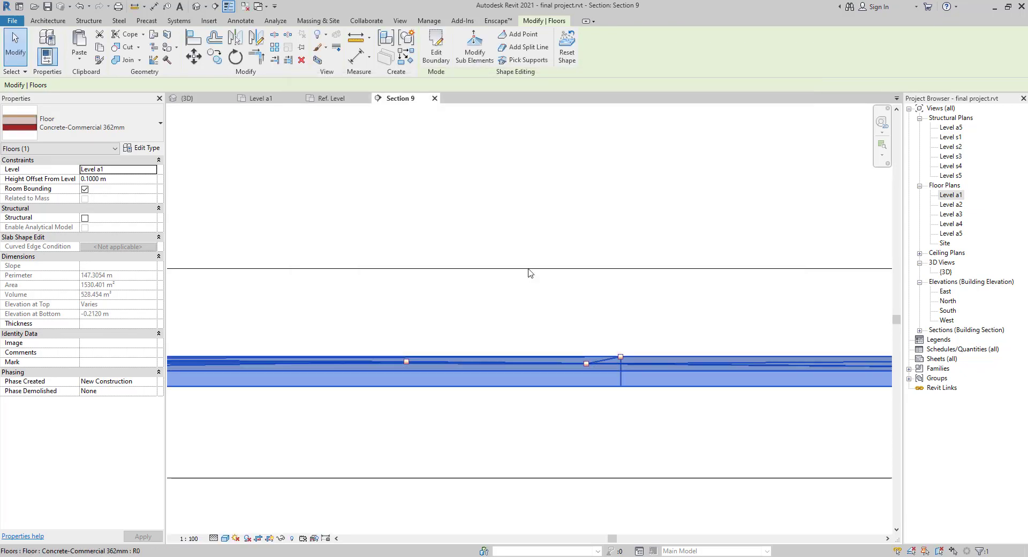
{"action": "left_click", "coordinate": [525, 252]}
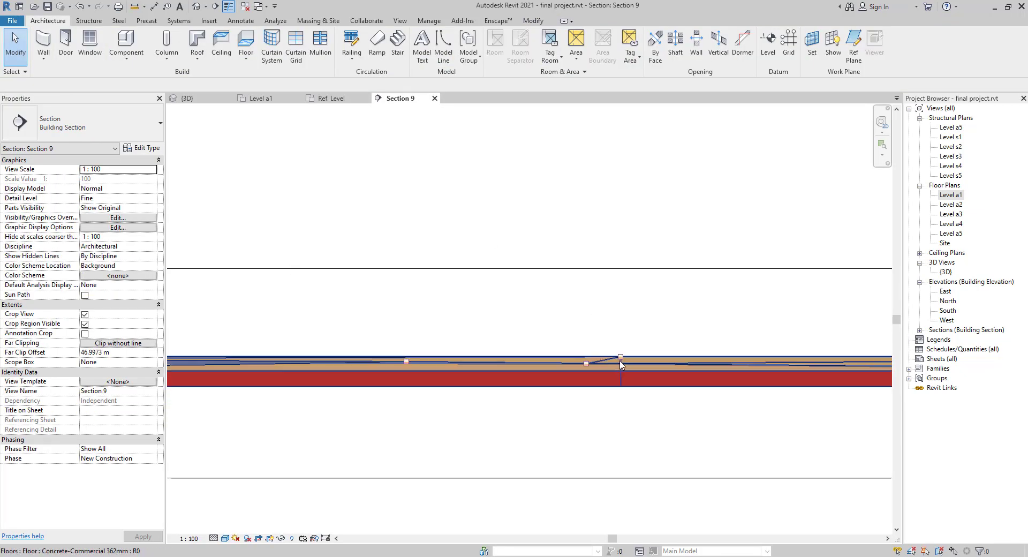
- Lower the floor's raised shape point in the section view to about -0.10 m
{"action": "left_click", "coordinate": [621, 359]}
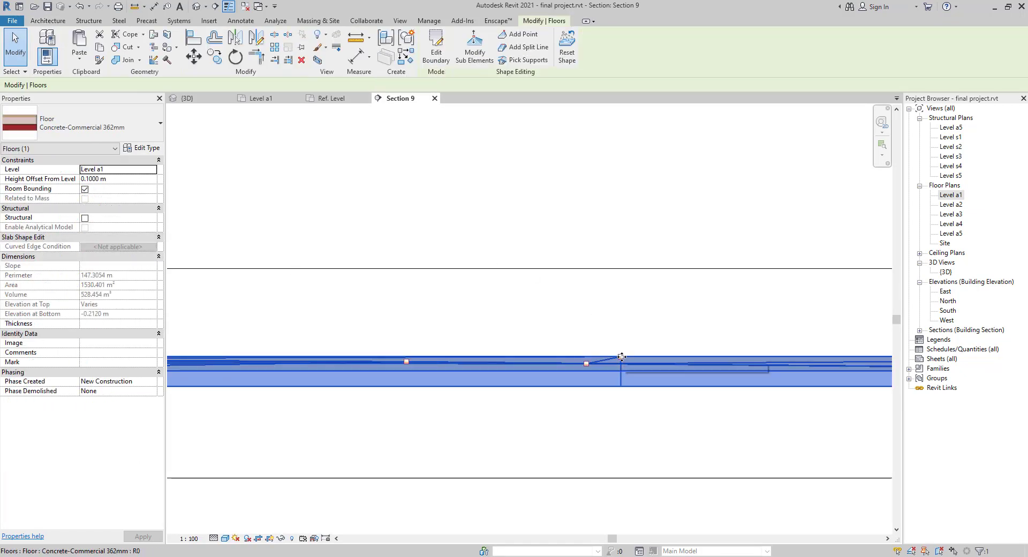
{"action": "left_click", "coordinate": [622, 357]}
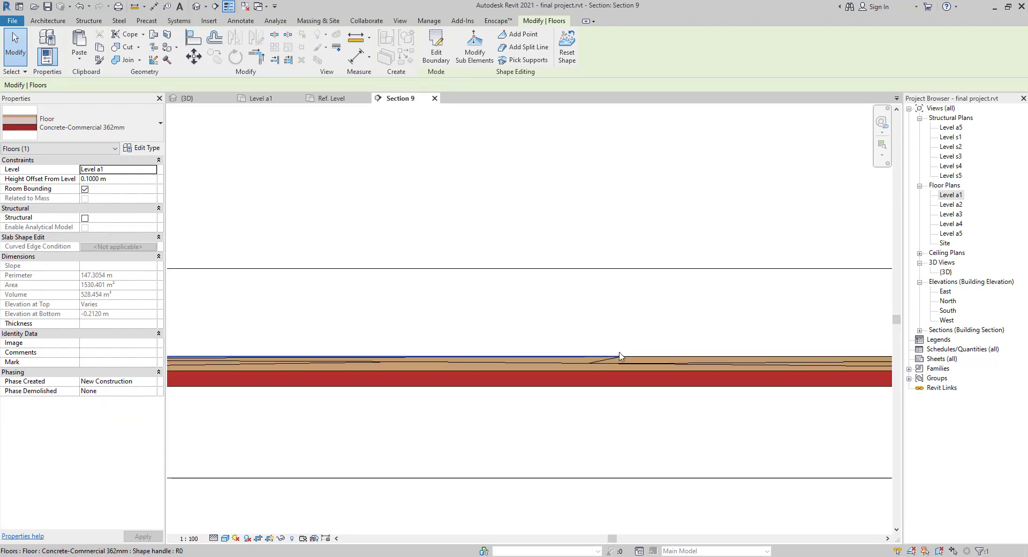
{"action": "scroll", "coordinate": [622, 359], "scroll_direction": "up", "scroll_amount": 3}
{"action": "key", "text": "Escape"}
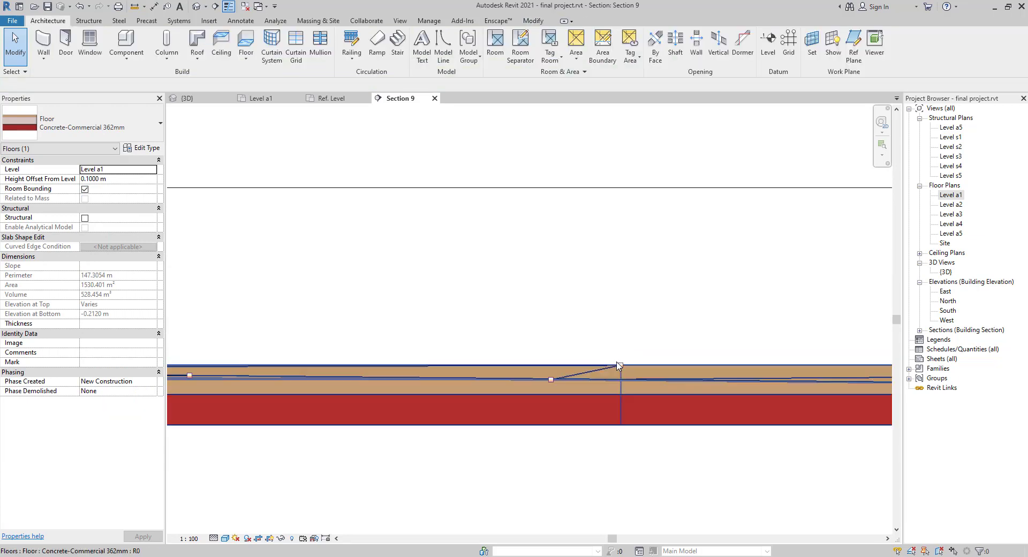
{"action": "left_click", "coordinate": [619, 364]}
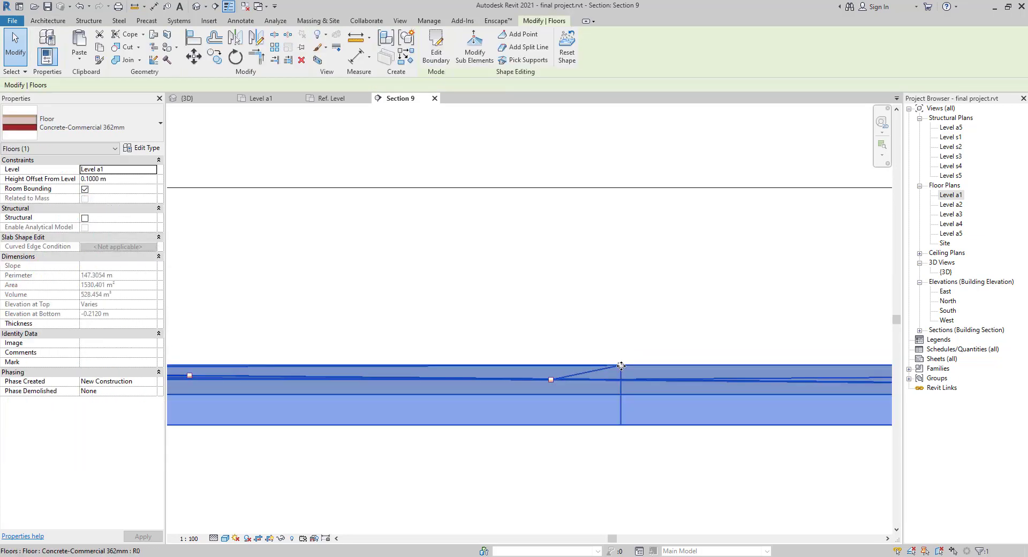
{"action": "left_click_drag", "start_coordinate": [622, 367], "coordinate": [621, 379]}
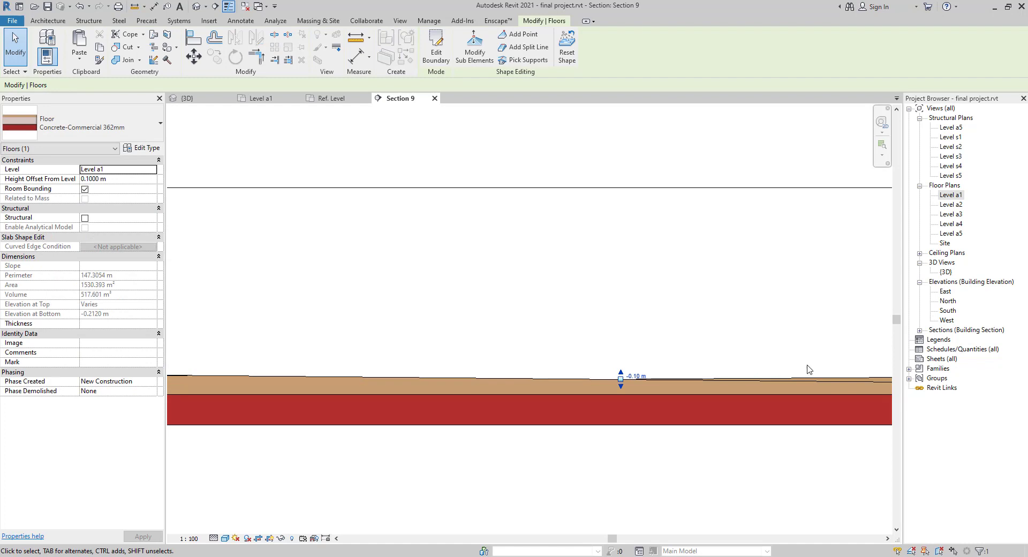
- Try to lower the same shape point further, down into the red hardcore layer
{"action": "left_click", "coordinate": [622, 401]}
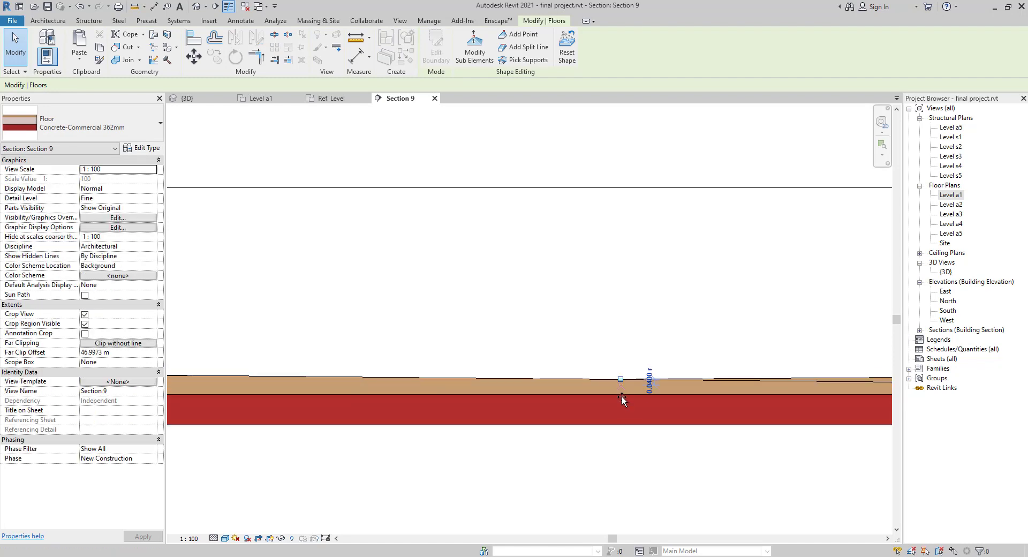
{"action": "left_click_drag", "start_coordinate": [623, 402], "coordinate": [622, 402]}
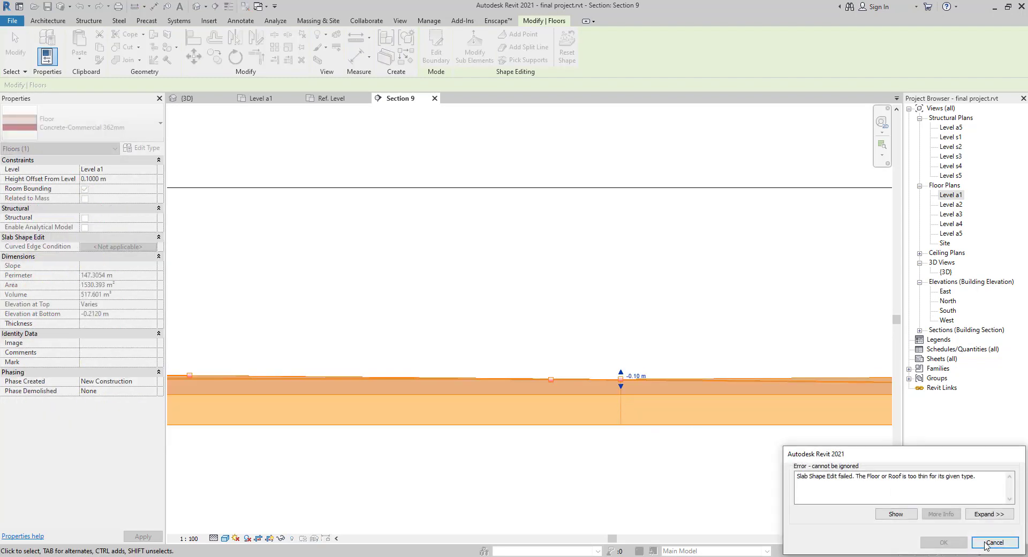
{"action": "left_click", "coordinate": [994, 543]}
{"action": "left_click", "coordinate": [620, 381]}
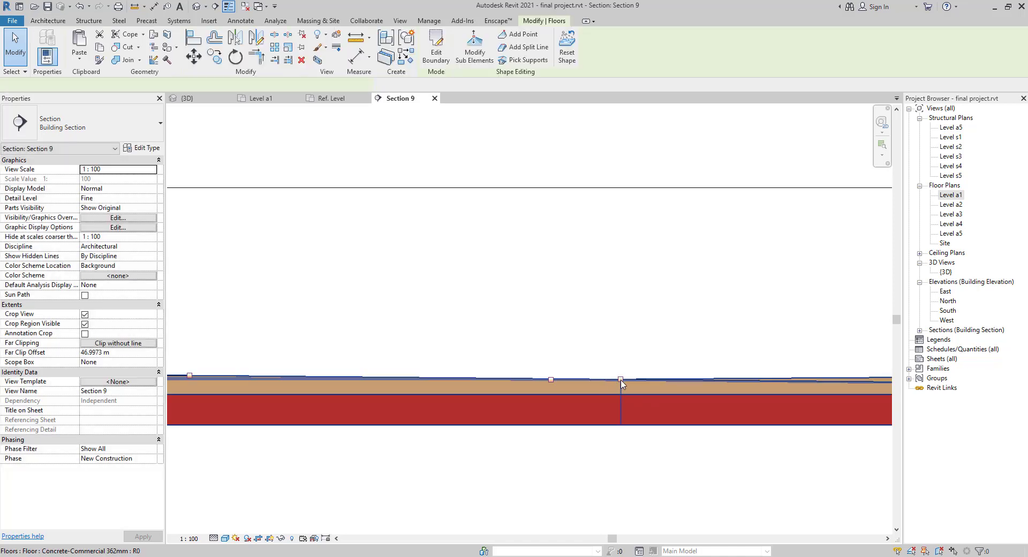
{"action": "left_click", "coordinate": [620, 341]}
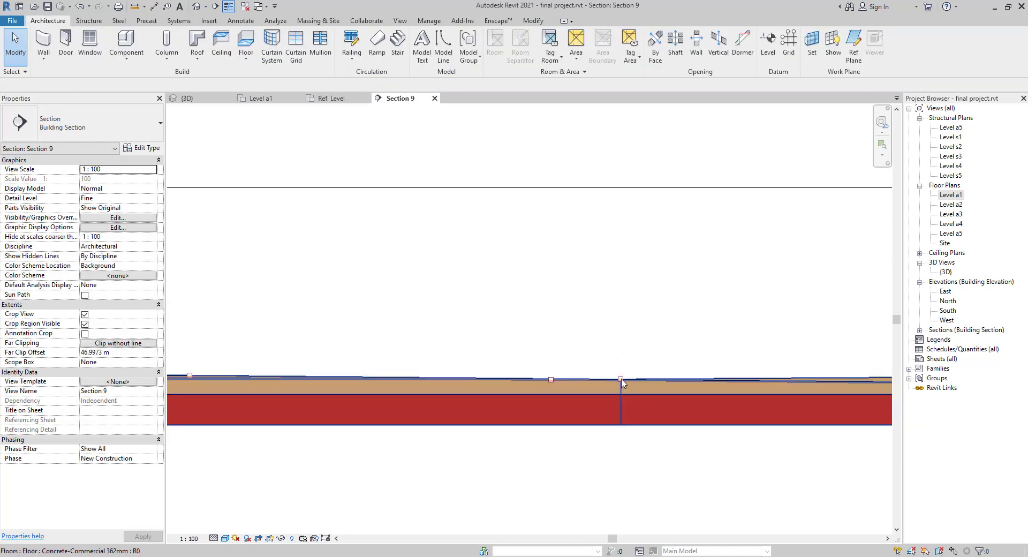
- Return to the Level a1 floor plan and select the six-sided floor
{"action": "scroll", "coordinate": [623, 382], "scroll_direction": "down", "scroll_amount": 3}
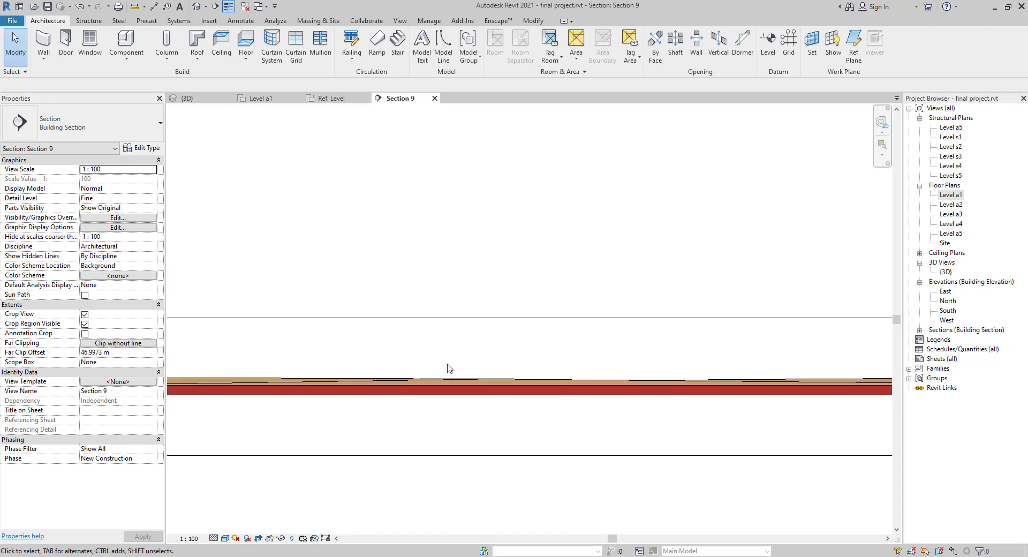
{"action": "double_click", "coordinate": [952, 195]}
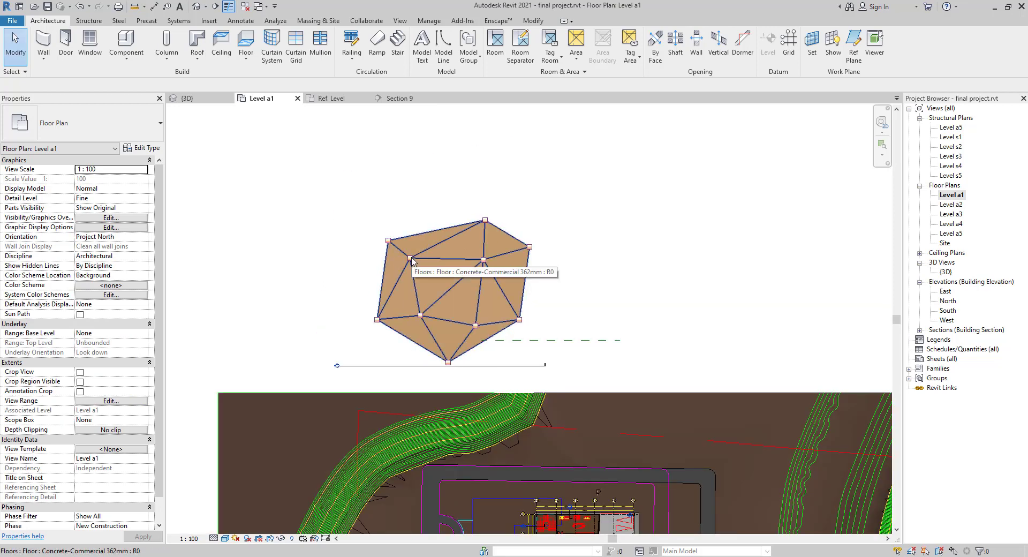
{"action": "left_click", "coordinate": [411, 260]}
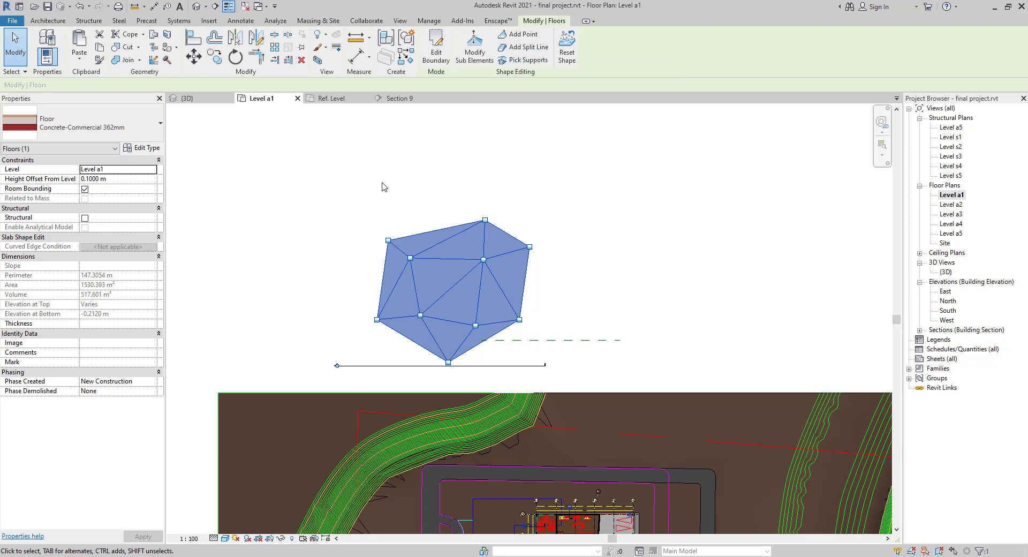
{"action": "scroll", "coordinate": [382, 187], "scroll_direction": "down", "scroll_amount": 2}
{"action": "middle_click_drag", "start_coordinate": [395, 202], "coordinate": [414, 264]}
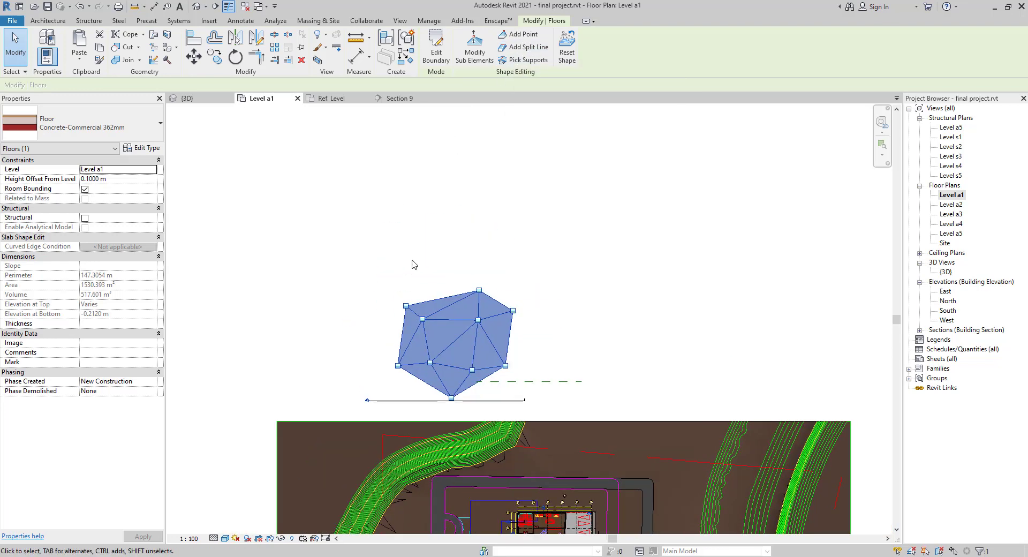
- Copy the horizontal reference plane about 27 m upward in the Level a1 plan
{"action": "left_click", "coordinate": [561, 382]}
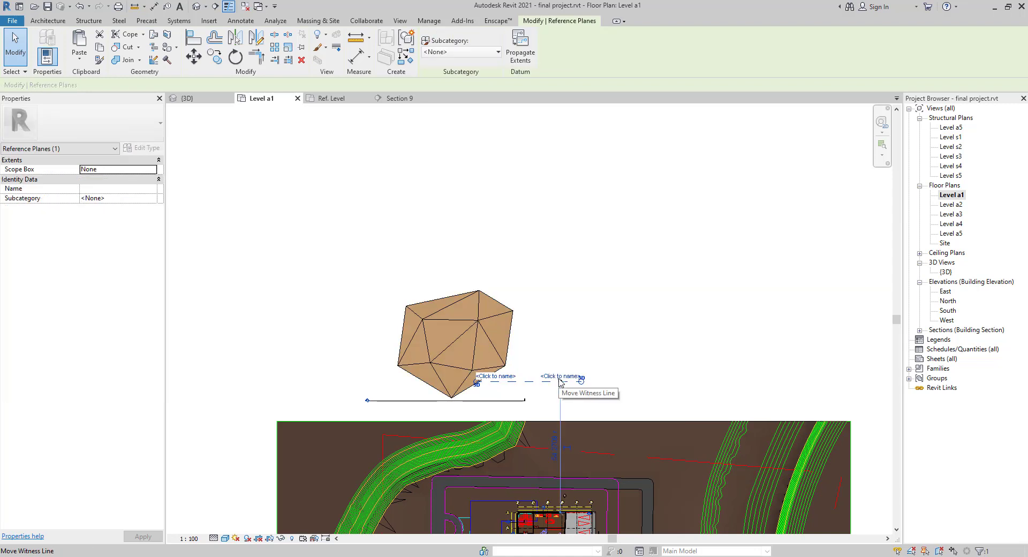
{"action": "key", "text": "c"}
{"action": "key", "text": "o"}
{"action": "left_click", "coordinate": [562, 381]}
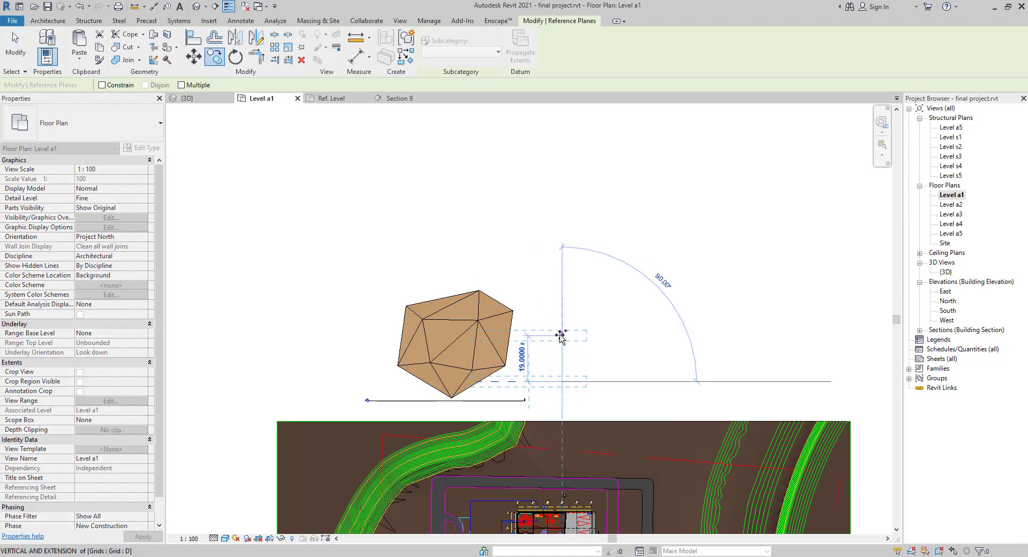
{"action": "left_click", "coordinate": [561, 316]}
{"action": "key", "text": "Escape"}
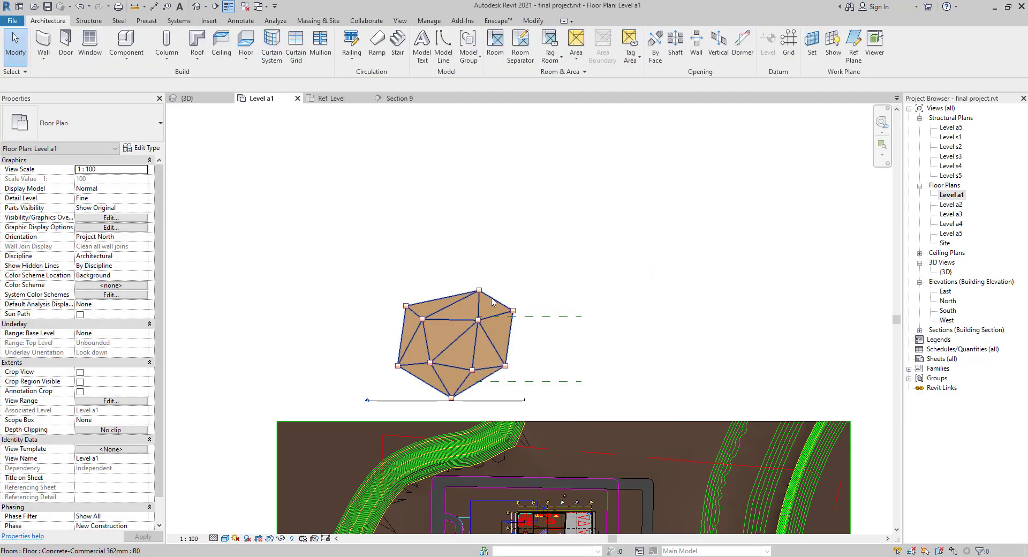
- Replace the six-sided floor with a rectangular Concrete-Commercial 362mm floor spanning the two horizontal reference planes
{"action": "left_click", "coordinate": [492, 301]}
{"action": "key", "text": "Delete"}
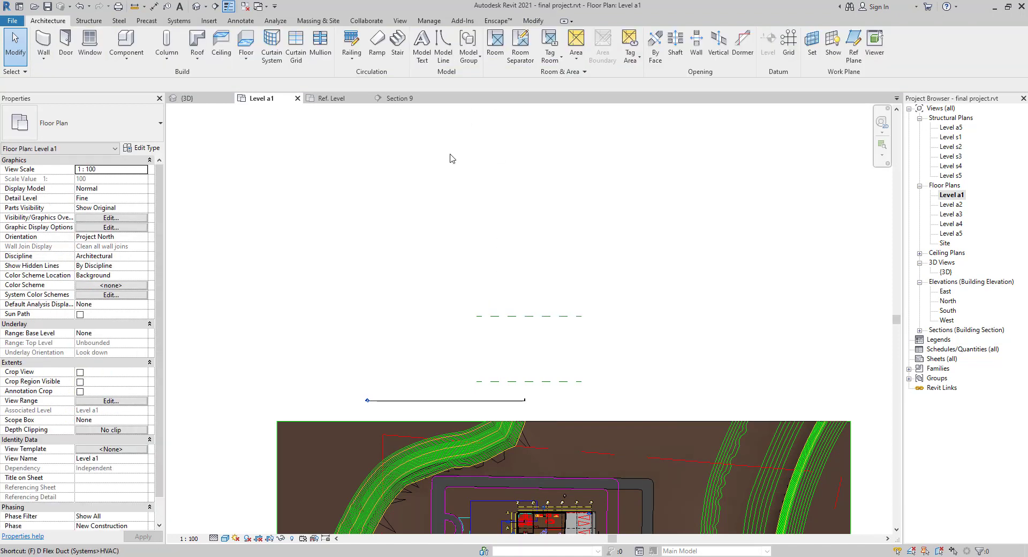
{"action": "left_click", "coordinate": [250, 36]}
{"action": "left_click", "coordinate": [520, 40]}
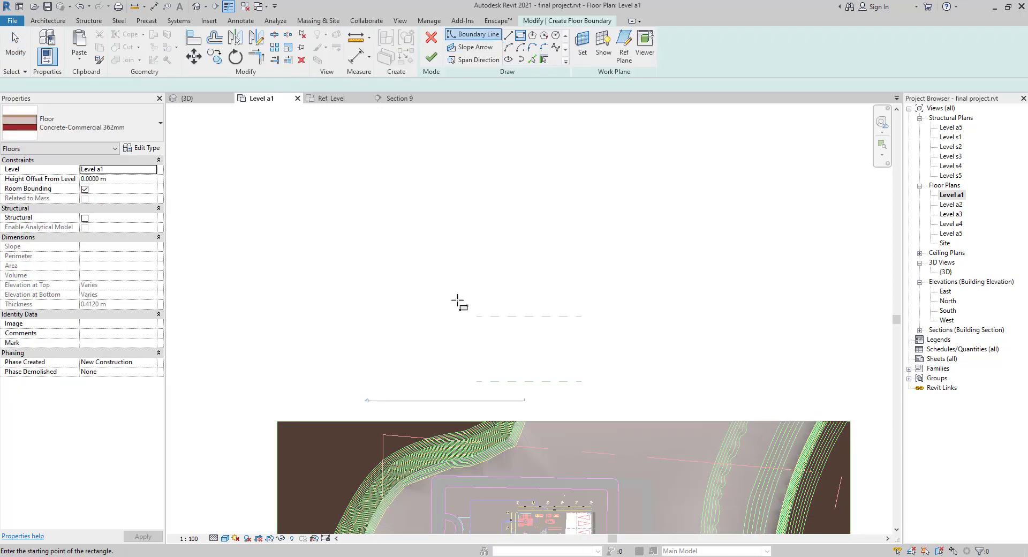
{"action": "left_click", "coordinate": [477, 315]}
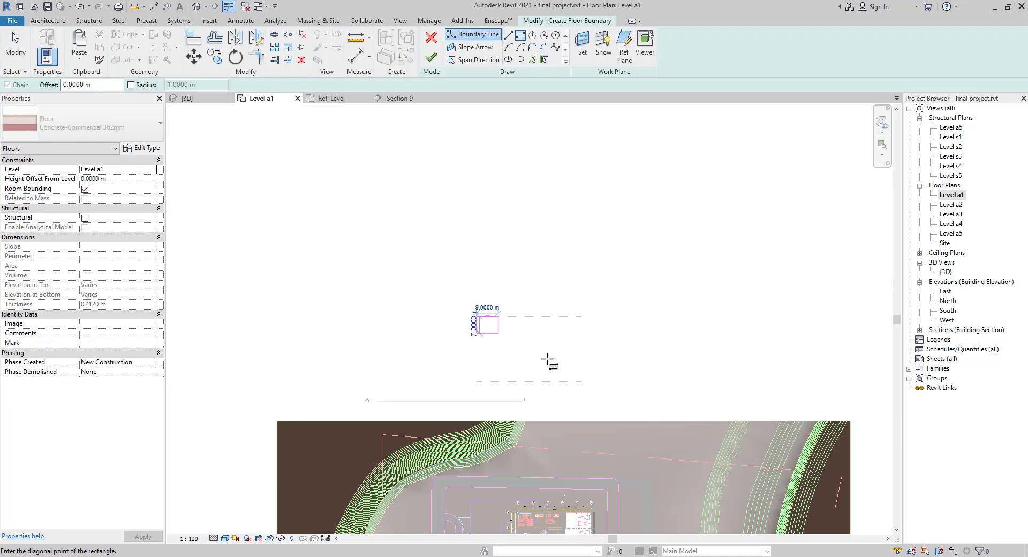
{"action": "left_click", "coordinate": [591, 381]}
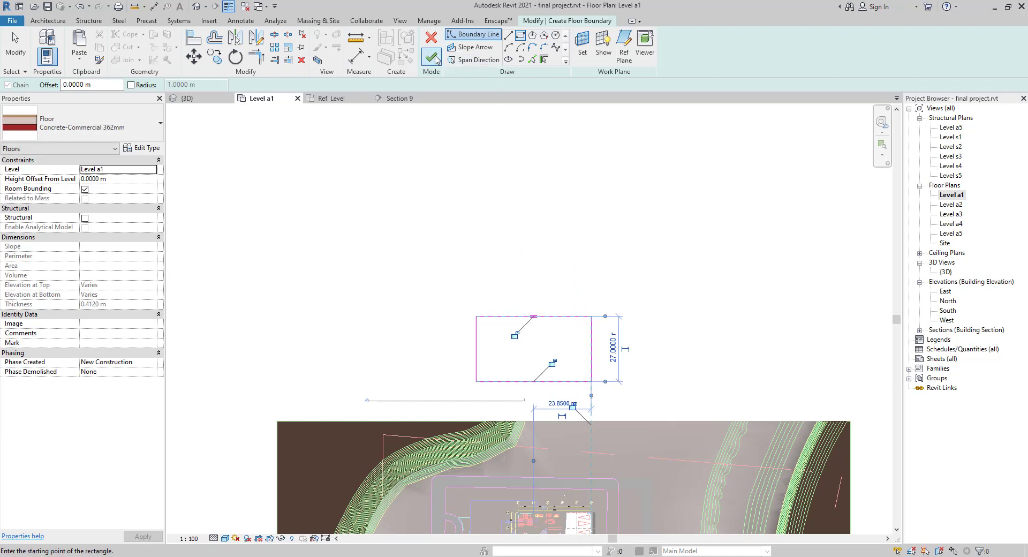
{"action": "left_click", "coordinate": [433, 56]}
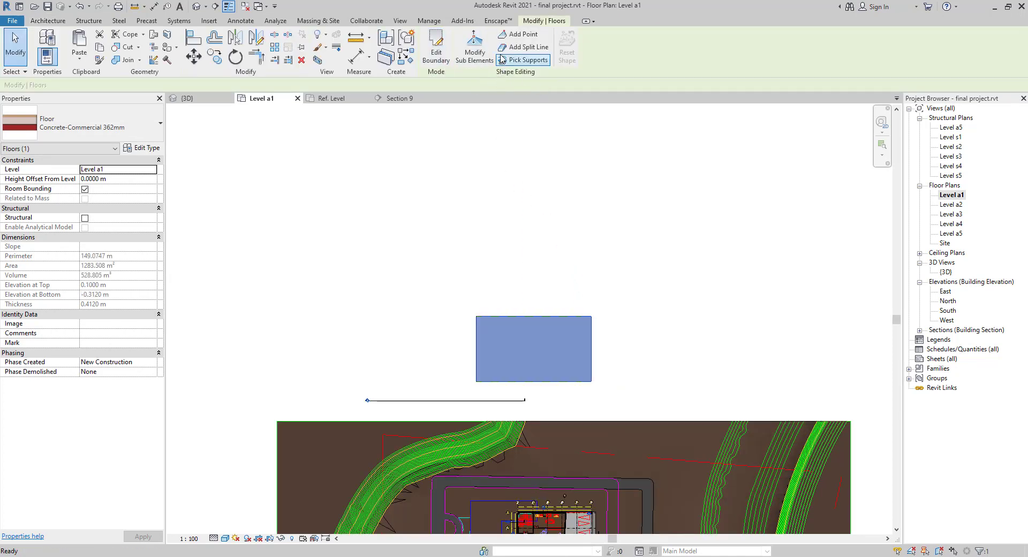
{"action": "left_click", "coordinate": [525, 48]}
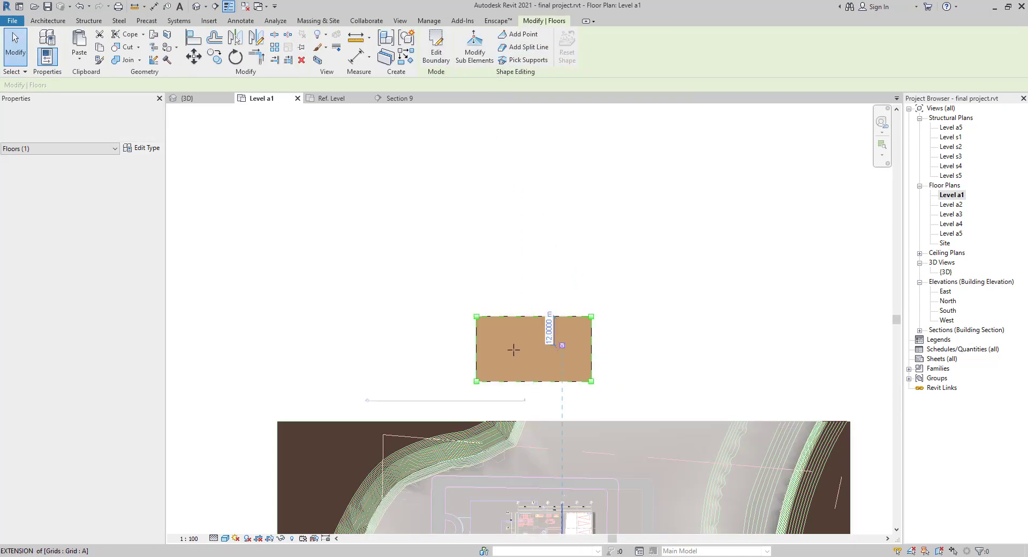
{"action": "key", "text": "Escape"}
{"action": "scroll", "coordinate": [493, 344], "scroll_direction": "up", "scroll_amount": 3}
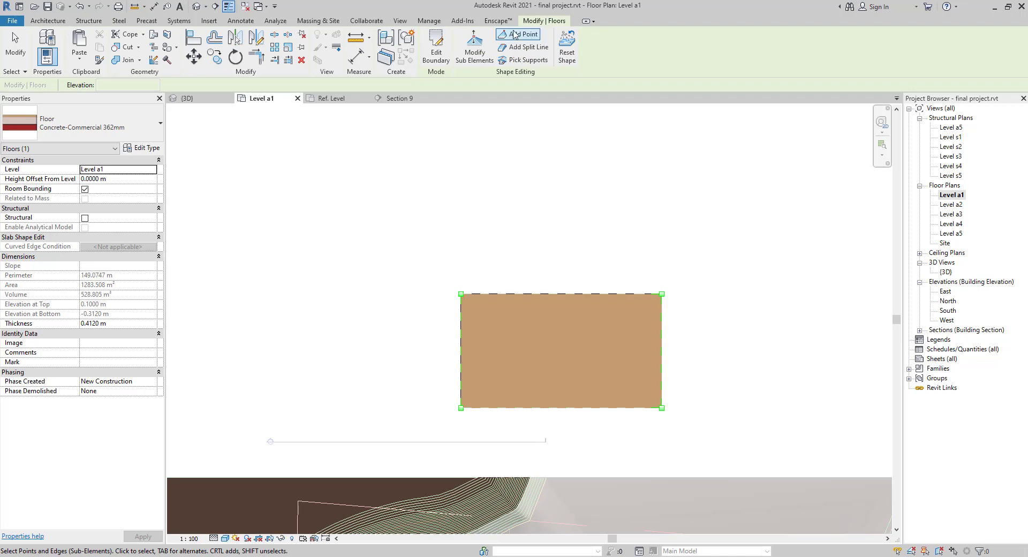
- Draw a vertical reference plane across the rectangular floor, near its left edge and extending past both long edges
{"action": "left_click", "coordinate": [49, 21]}
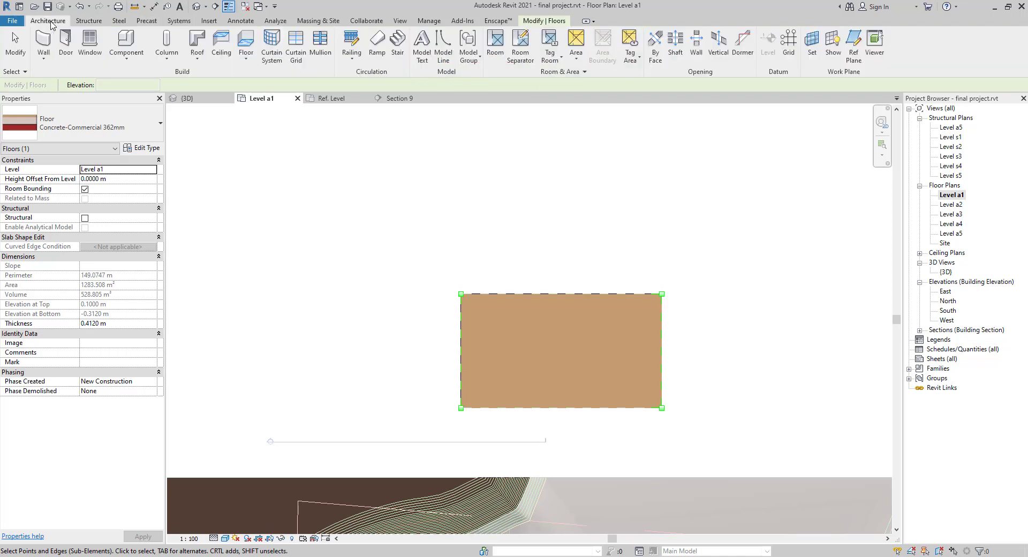
{"action": "left_click", "coordinate": [853, 46]}
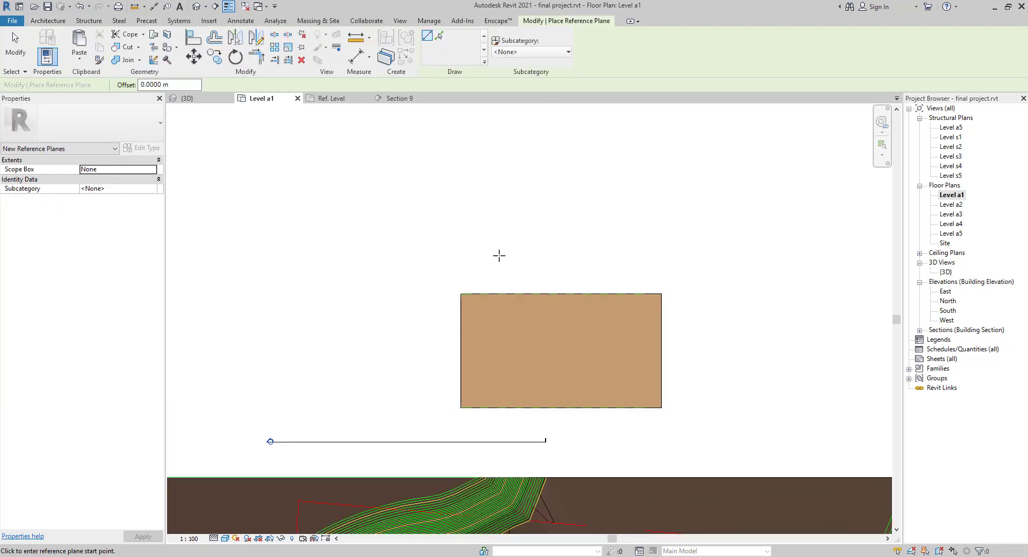
{"action": "left_click", "coordinate": [484, 249]}
{"action": "left_click", "coordinate": [484, 434]}
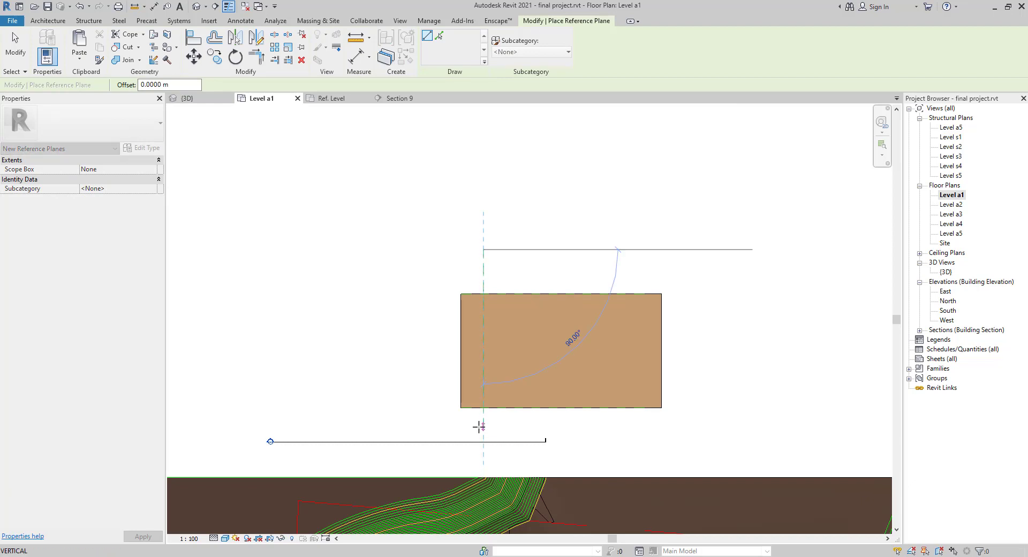
{"action": "key", "text": "Escape"}
{"action": "key", "text": "Escape"}
- Make three copies of the vertical reference plane across the floor, the first about 13 m to its right
{"action": "left_click", "coordinate": [484, 276]}
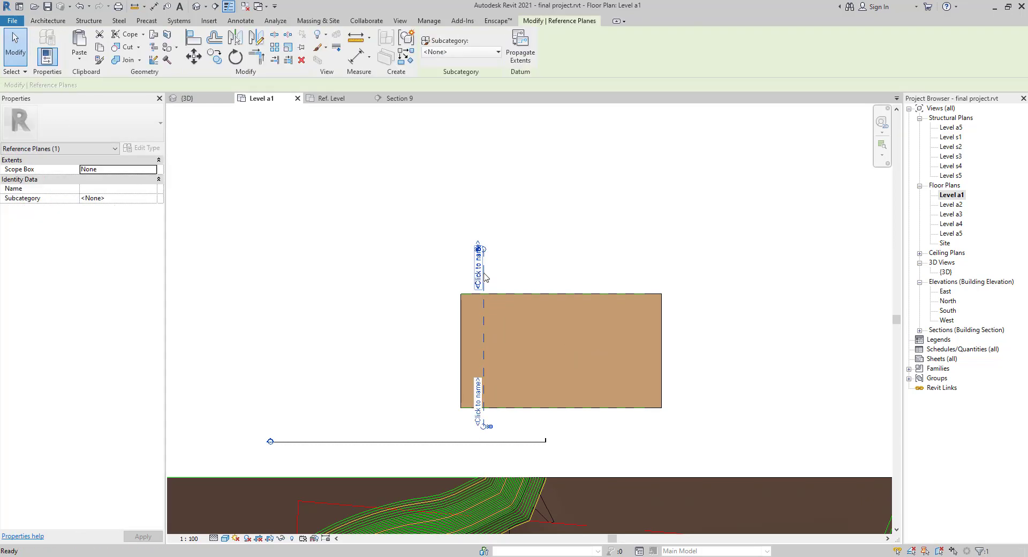
{"action": "left_click", "coordinate": [214, 57]}
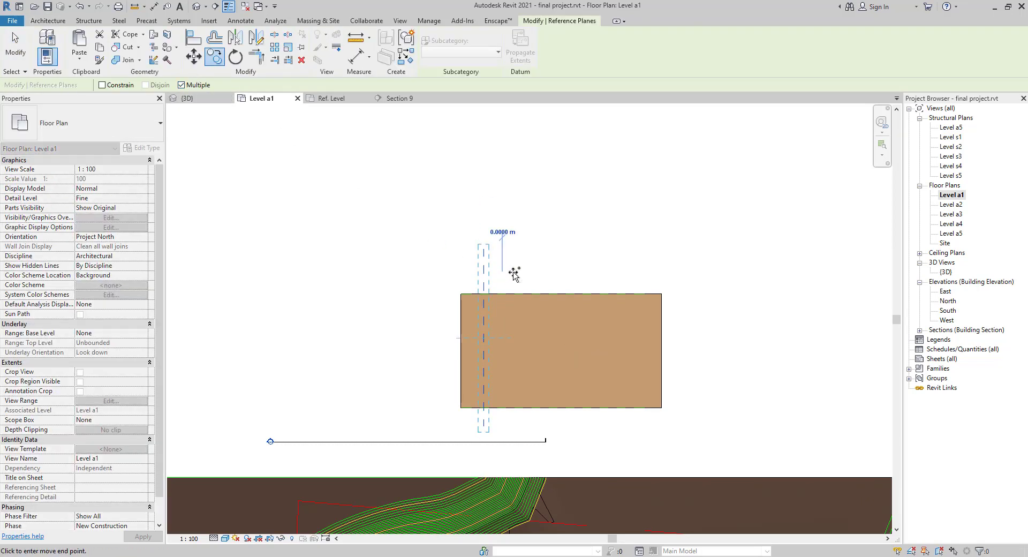
{"action": "left_click", "coordinate": [559, 273]}
{"action": "left_click", "coordinate": [627, 272]}
{"action": "left_click", "coordinate": [670, 273]}
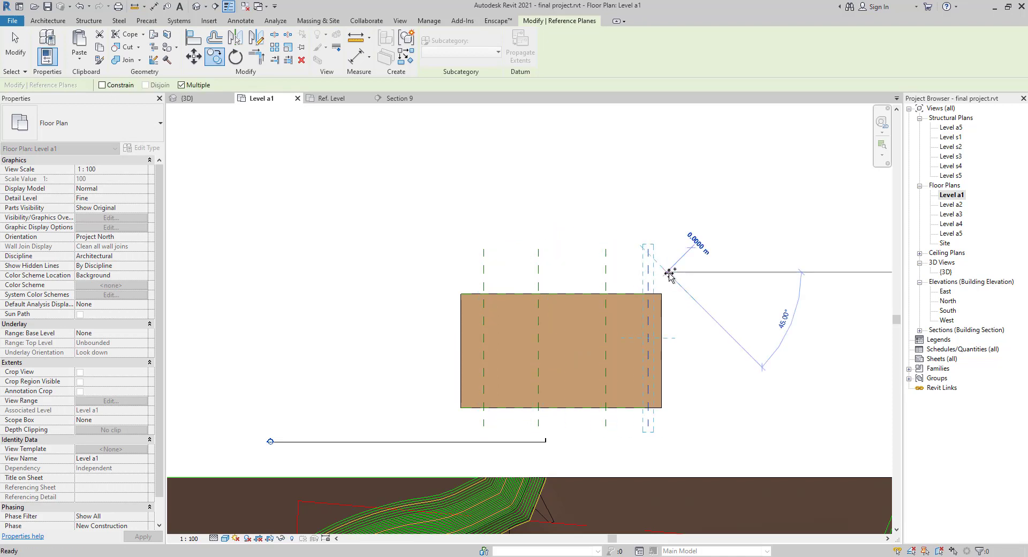
{"action": "key", "text": "Escape"}
{"action": "key", "text": "Escape"}
- Add four split lines across the rectangular floor, one along each vertical reference plane from the upper to the lower edge
{"action": "left_click", "coordinate": [462, 300]}
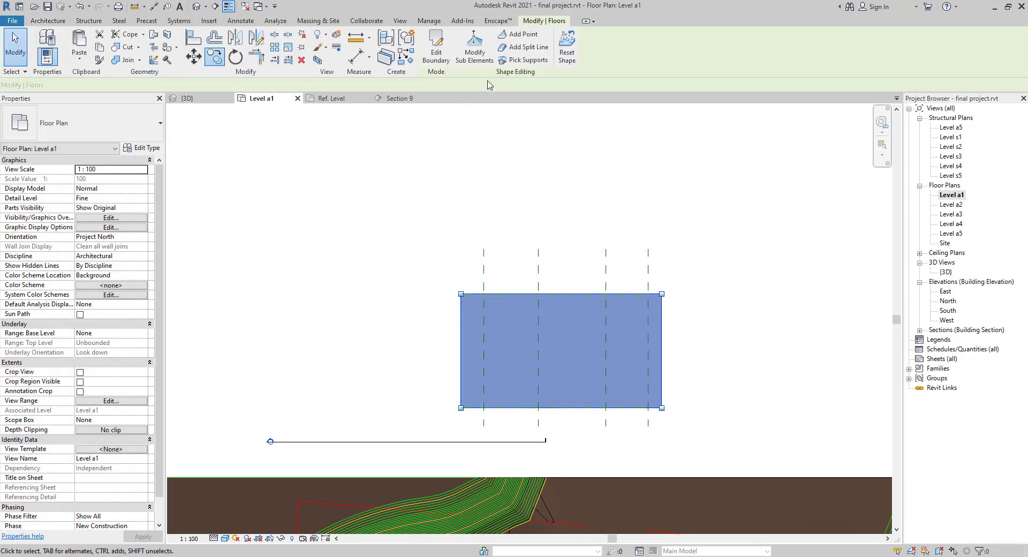
{"action": "left_click", "coordinate": [524, 47]}
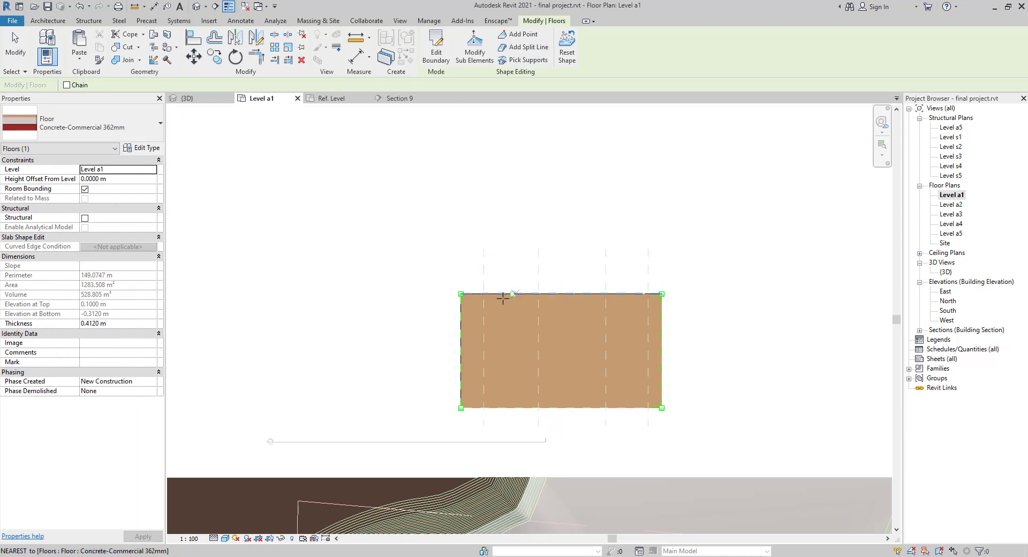
{"action": "left_click", "coordinate": [483, 294]}
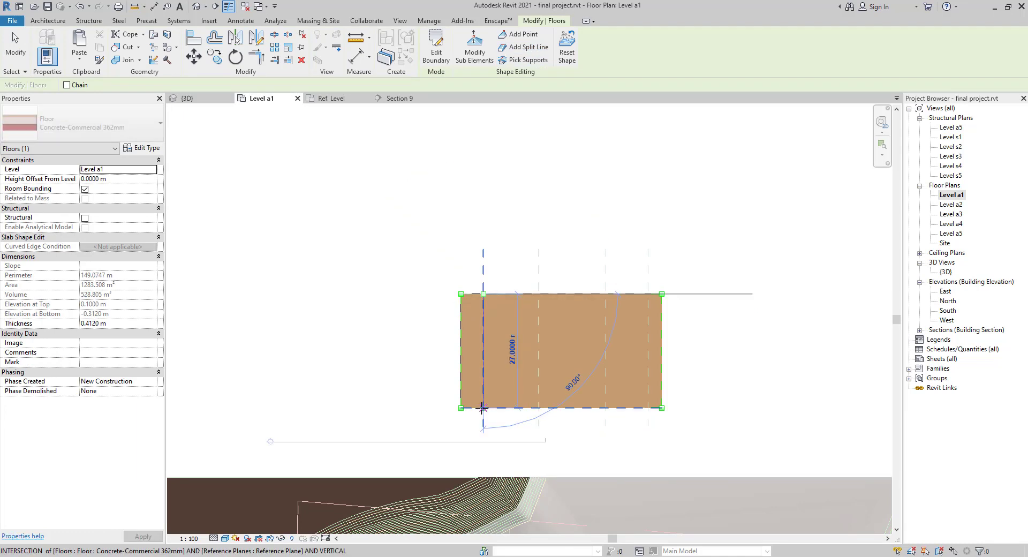
{"action": "left_click", "coordinate": [482, 408]}
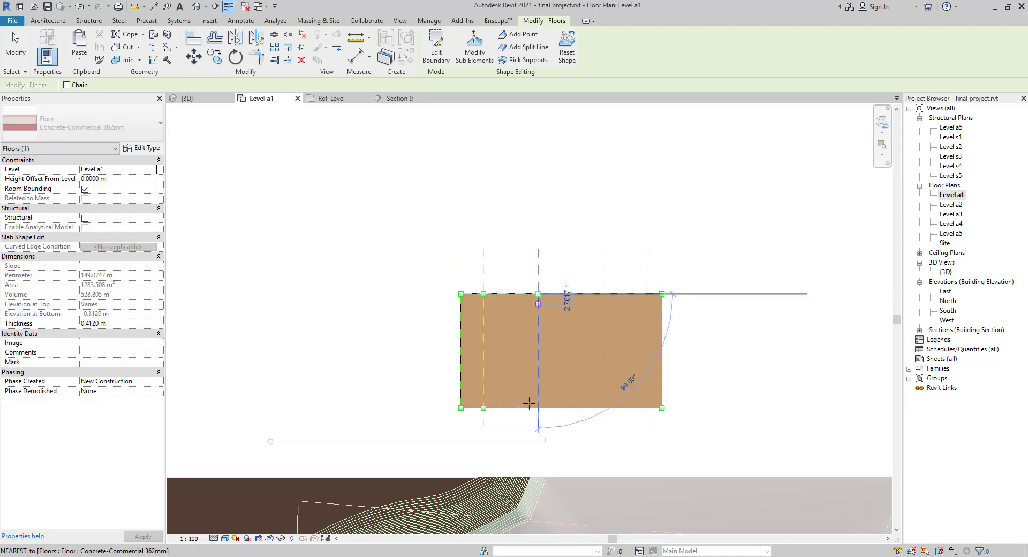
{"action": "left_click", "coordinate": [539, 293]}
{"action": "left_click", "coordinate": [538, 409]}
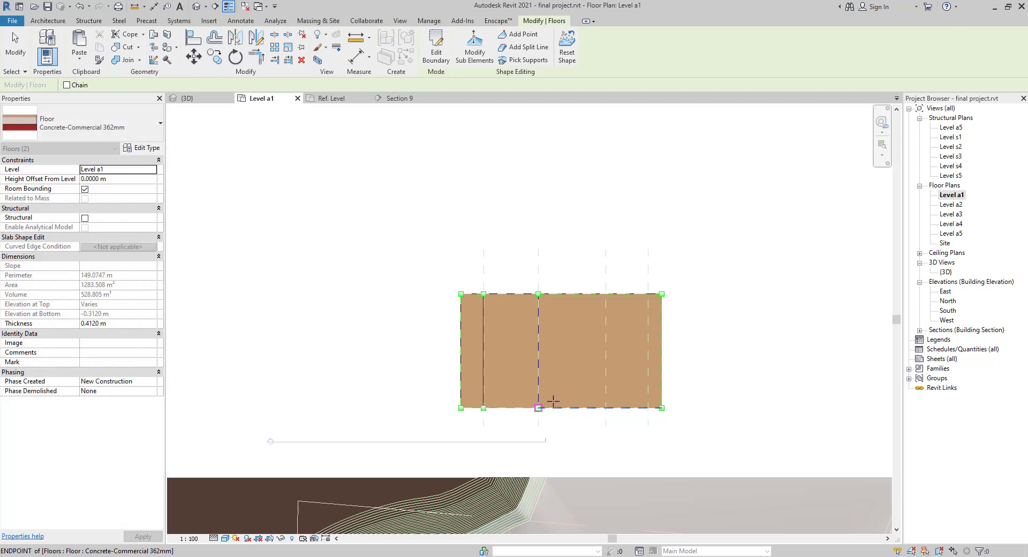
{"action": "left_click", "coordinate": [601, 293]}
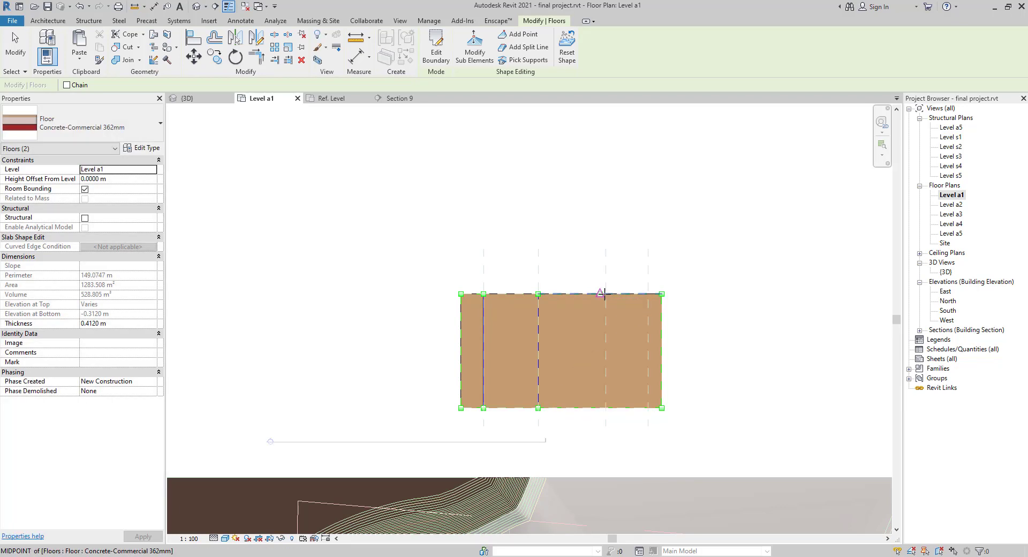
{"action": "left_click", "coordinate": [606, 293]}
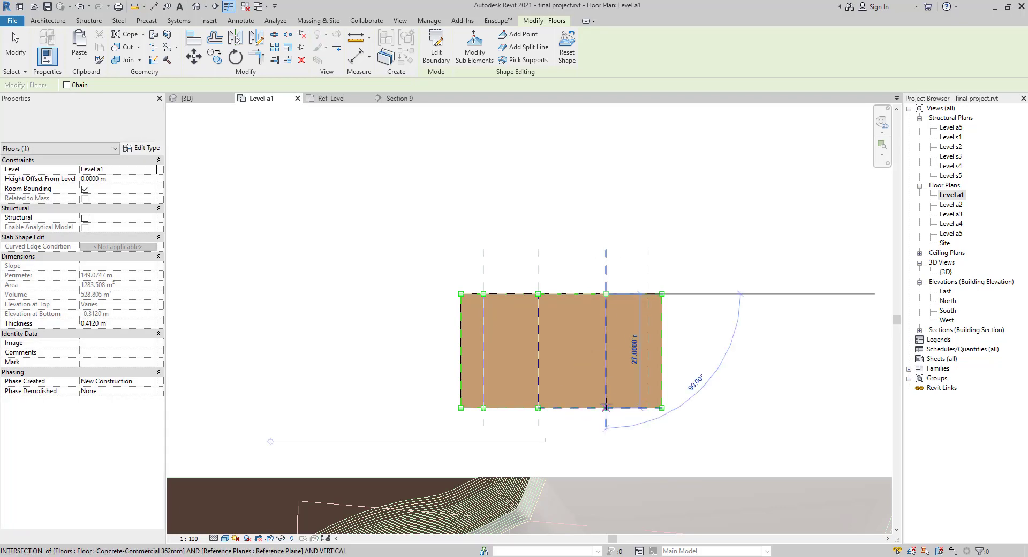
{"action": "left_click", "coordinate": [606, 409]}
{"action": "left_click", "coordinate": [648, 293]}
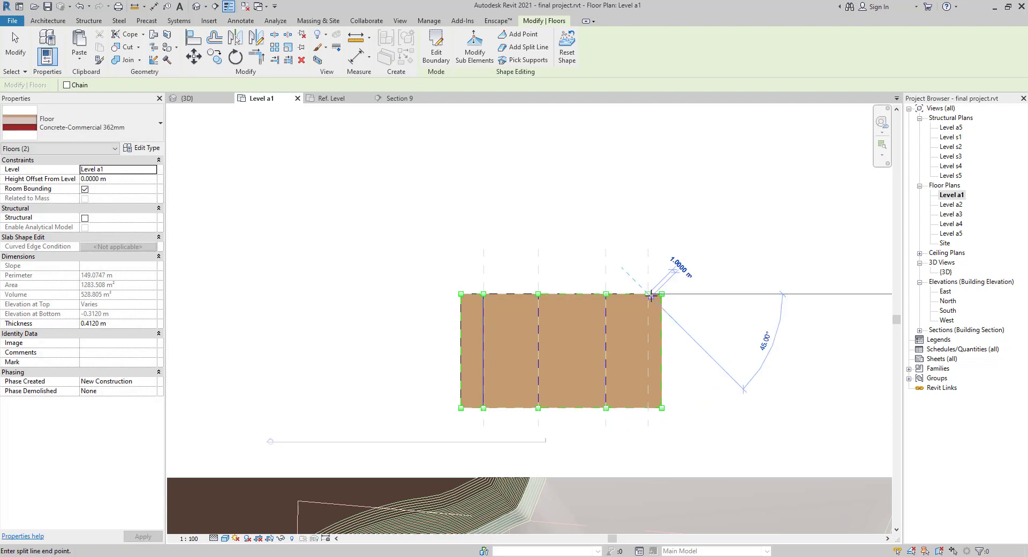
{"action": "left_click", "coordinate": [648, 408]}
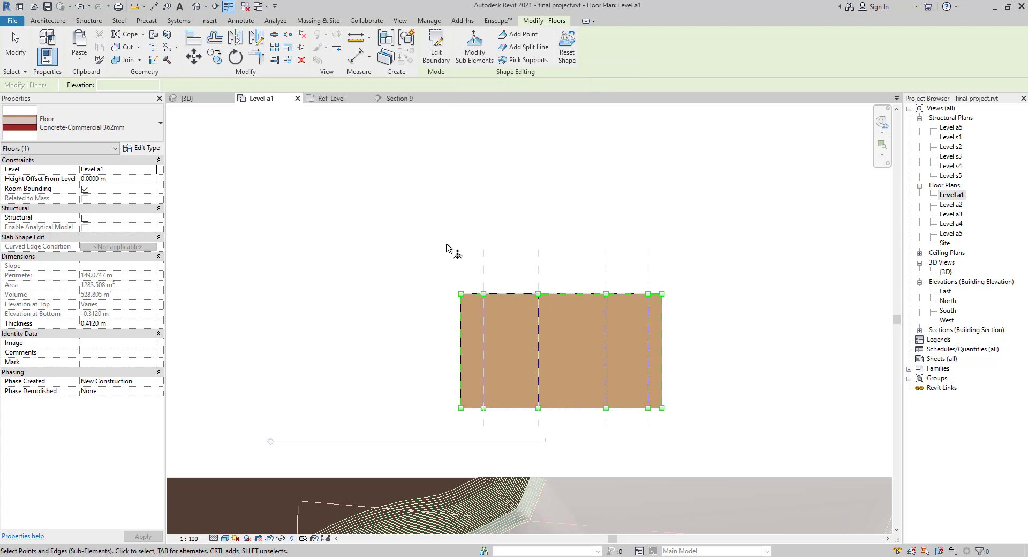
- Copy the second vertical reference plane about 1 m to the right
{"action": "left_click", "coordinate": [53, 23]}
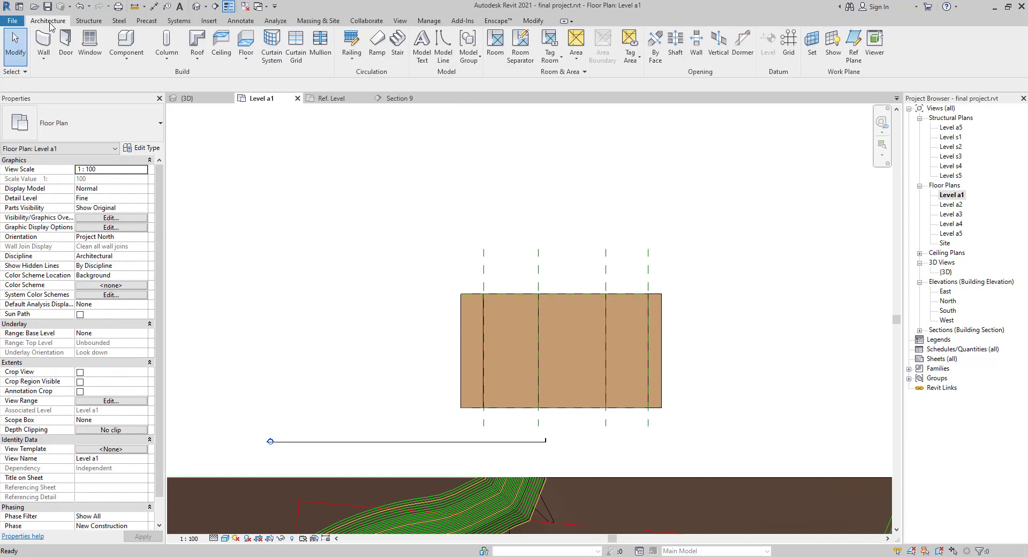
{"action": "left_click", "coordinate": [538, 268]}
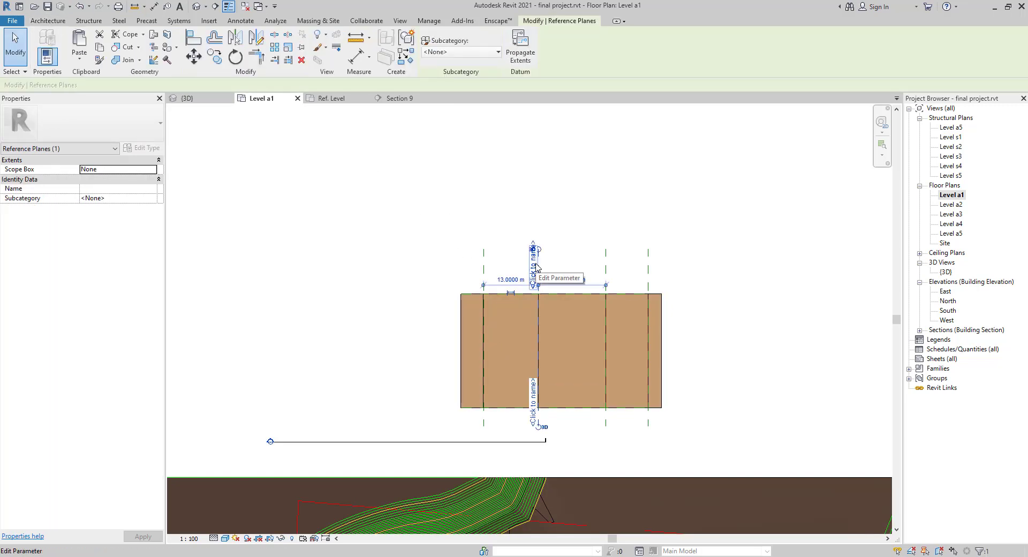
{"action": "key", "text": "c"}
{"action": "key", "text": "c"}
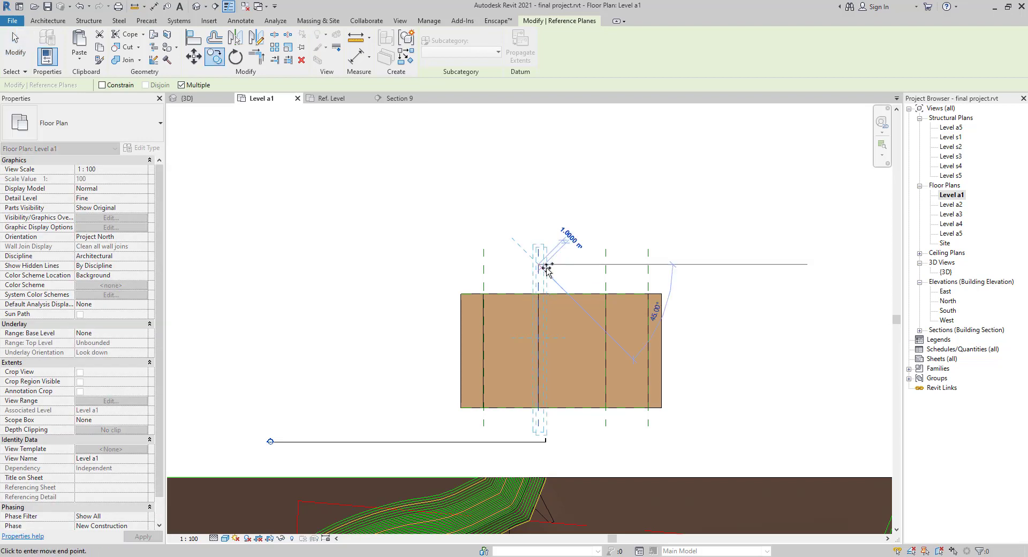
{"action": "left_click", "coordinate": [538, 264]}
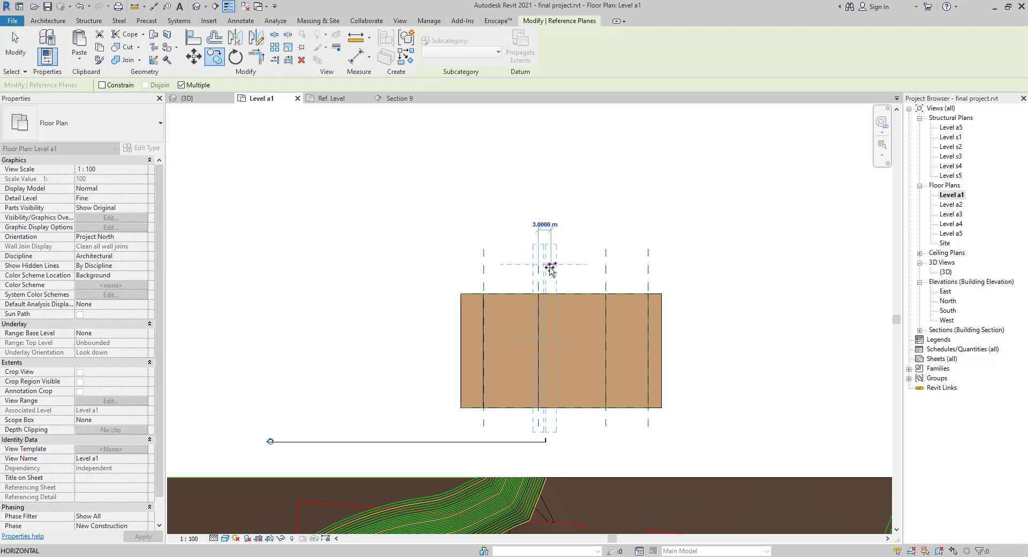
{"action": "left_click", "coordinate": [544, 265]}
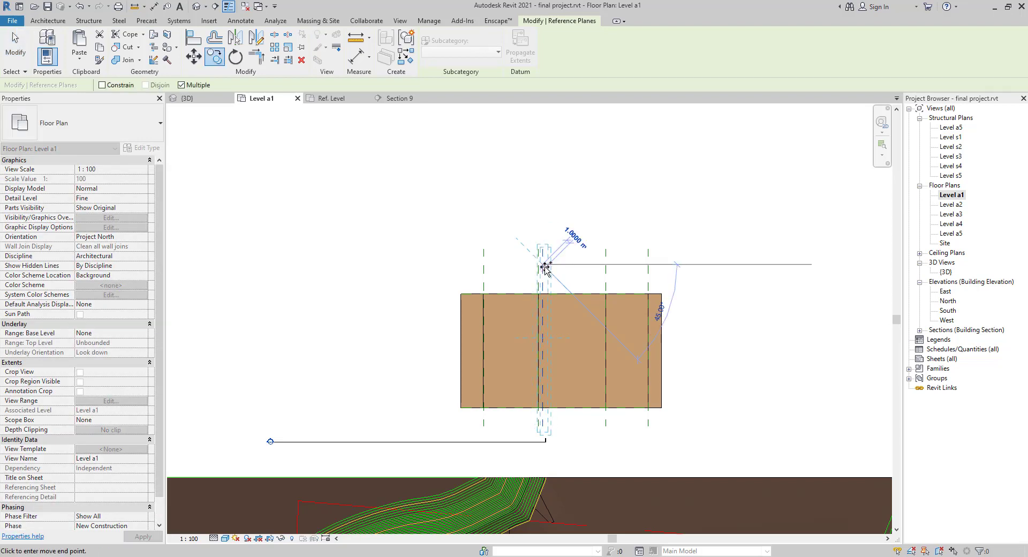
{"action": "left_click", "coordinate": [519, 337]}
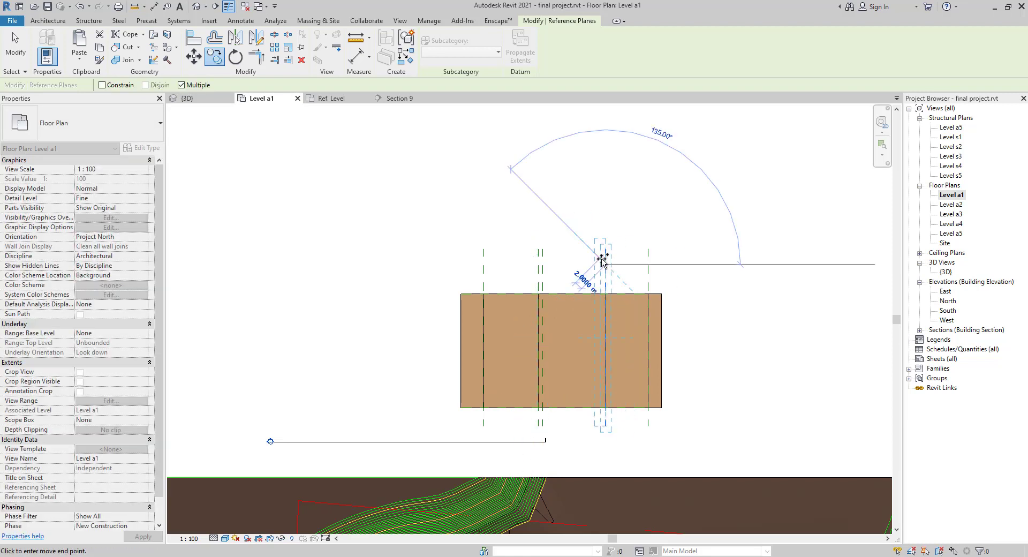
{"action": "left_click", "coordinate": [610, 311]}
{"action": "key", "text": "Escape"}
{"action": "key", "text": "Escape"}
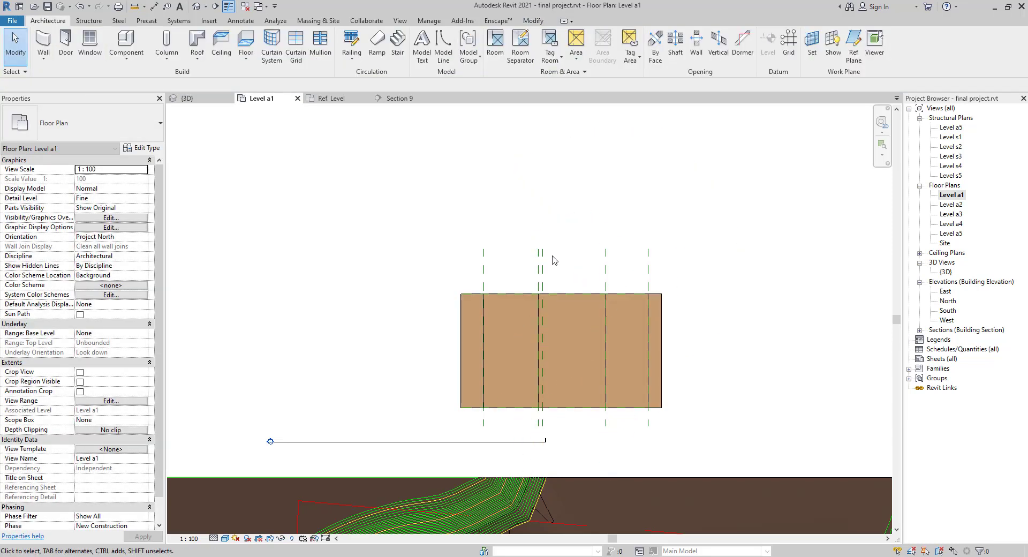
- Copy the reference plane just right of the second split line about 13 m to the right
{"action": "left_click", "coordinate": [542, 264]}
{"action": "key", "text": "c"}
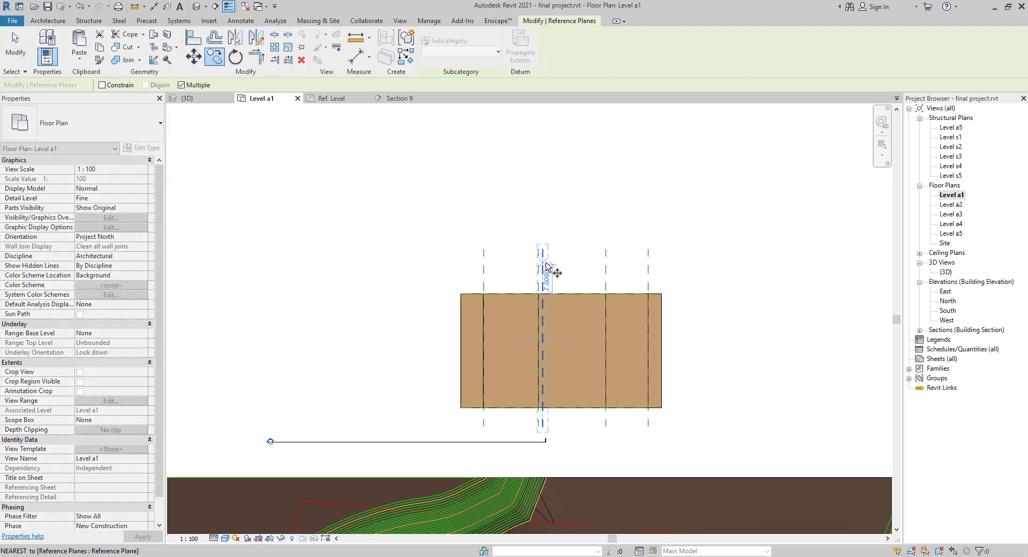
{"action": "left_click", "coordinate": [551, 270]}
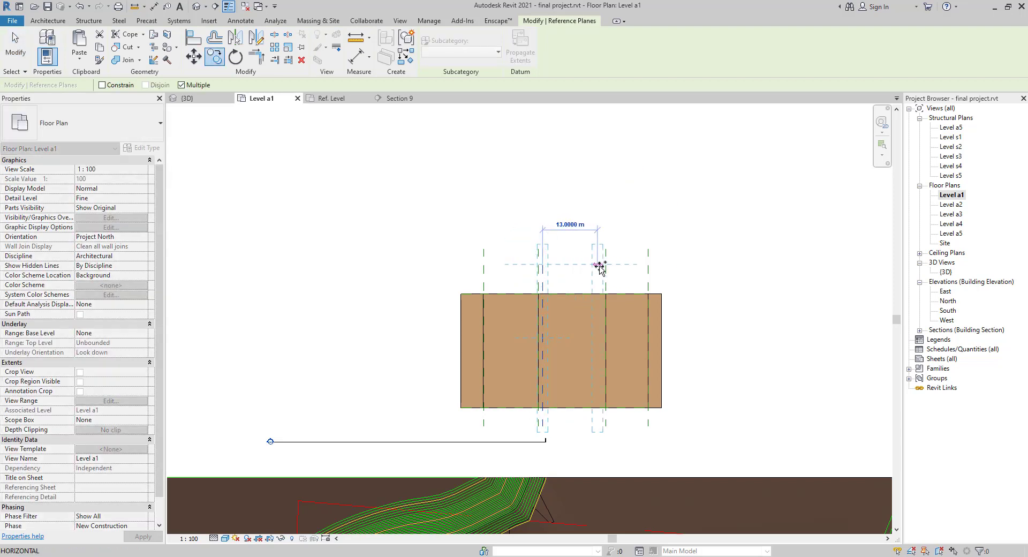
{"action": "left_click", "coordinate": [599, 264]}
{"action": "key", "text": "Escape"}
{"action": "key", "text": "Escape"}
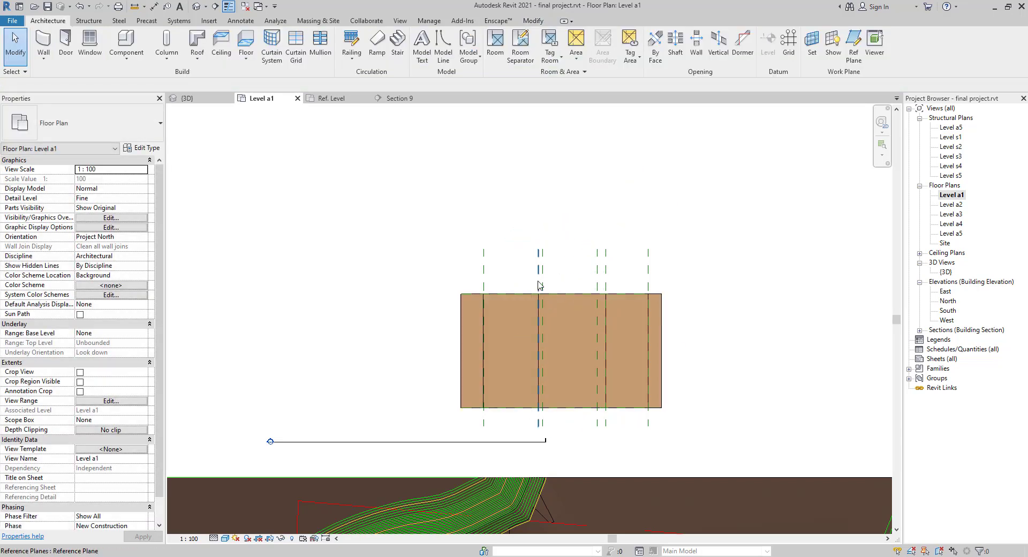
- Try to add a split line along the reference plane just right of the floor's second split line
{"action": "left_click", "coordinate": [563, 294]}
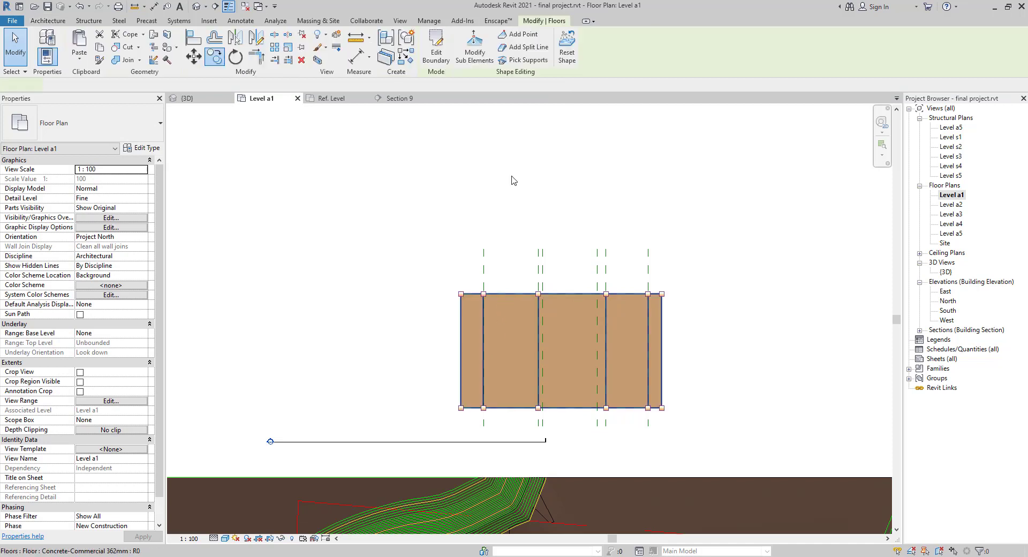
{"action": "left_click", "coordinate": [509, 50]}
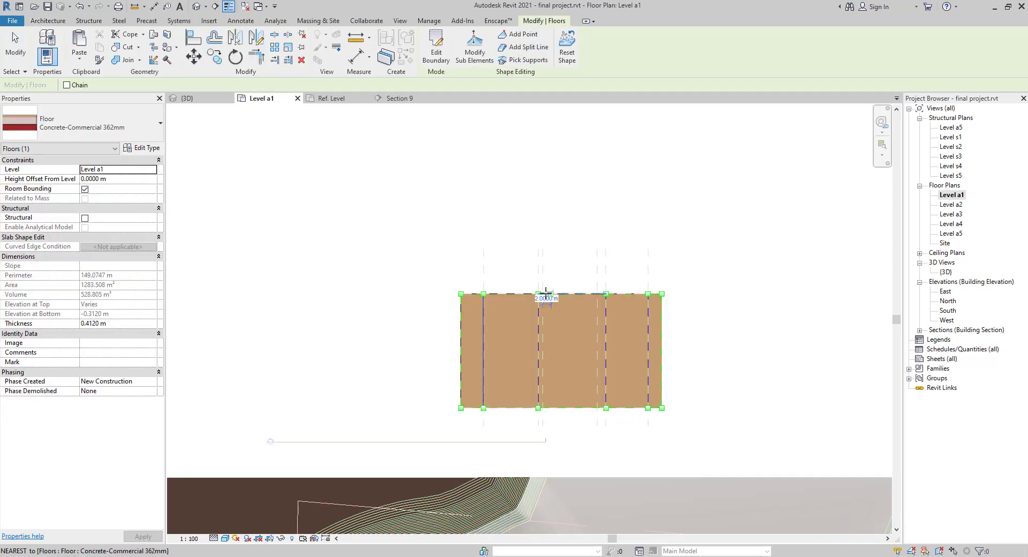
{"action": "left_click", "coordinate": [541, 293]}
{"action": "scroll", "coordinate": [535, 420], "scroll_direction": "up", "scroll_amount": 1}
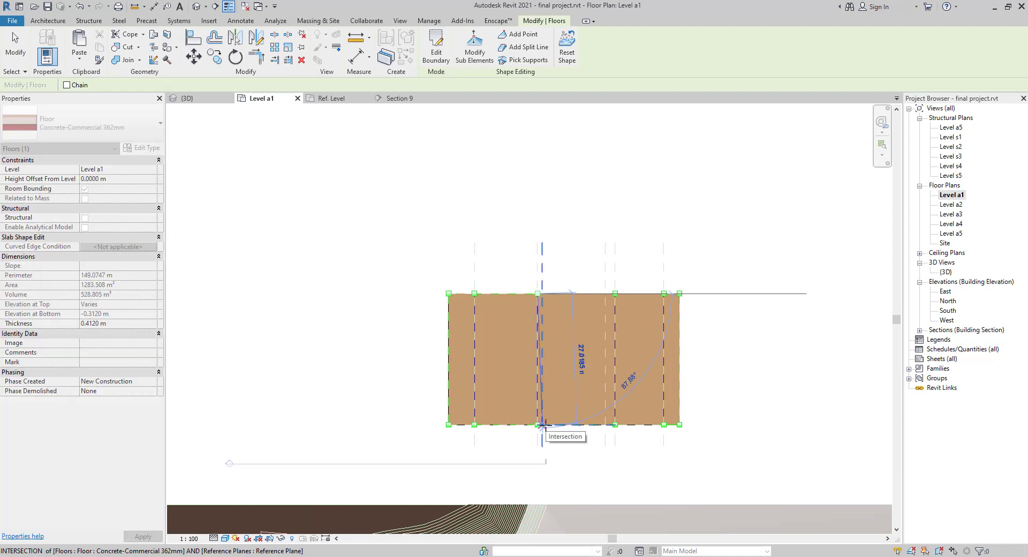
{"action": "left_click", "coordinate": [542, 425]}
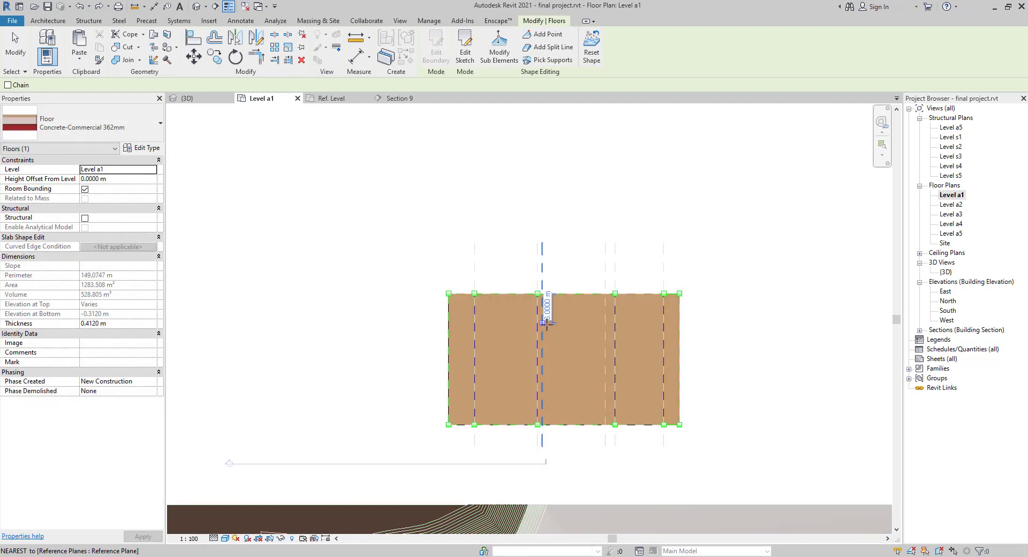
{"action": "key", "text": "Escape"}
{"action": "scroll", "coordinate": [558, 296], "scroll_direction": "up", "scroll_amount": 4}
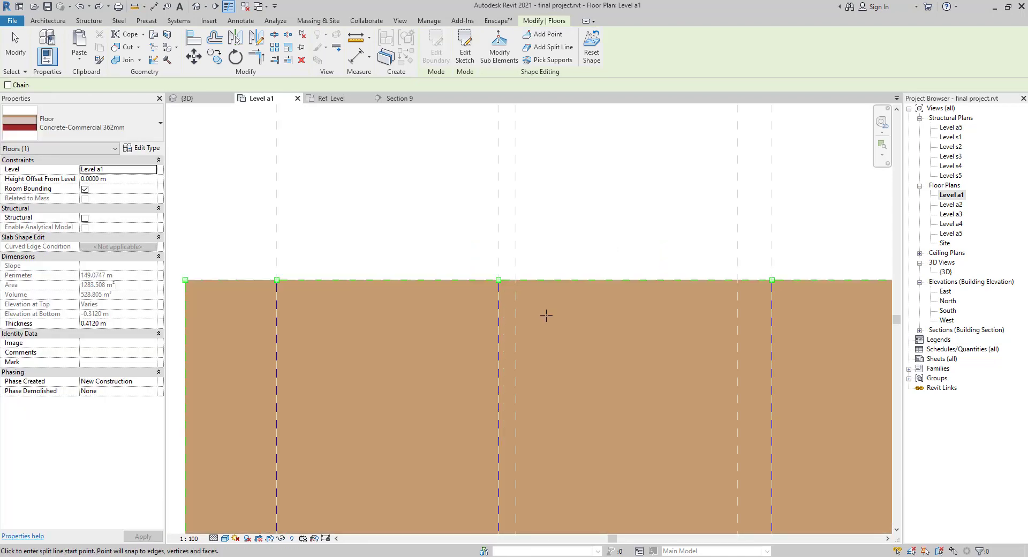
{"action": "left_click", "coordinate": [514, 279]}
{"action": "key", "text": "Escape"}
{"action": "key", "text": "Escape"}
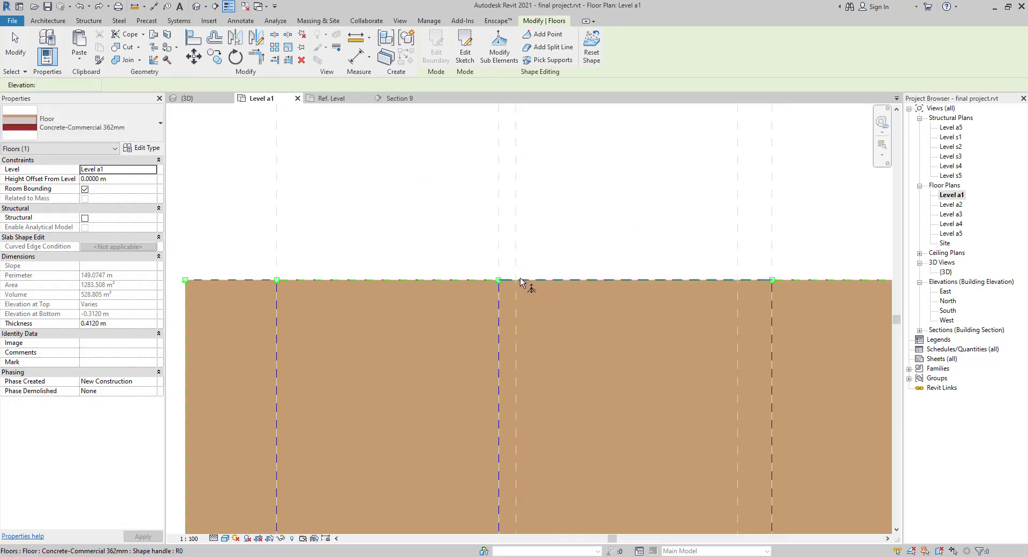
{"action": "key", "text": "Escape"}
- Add a split line from the floor's upper edge to its lower edge along the reference plane just right of the second split line
{"action": "scroll", "coordinate": [518, 294], "scroll_direction": "down", "scroll_amount": 5}
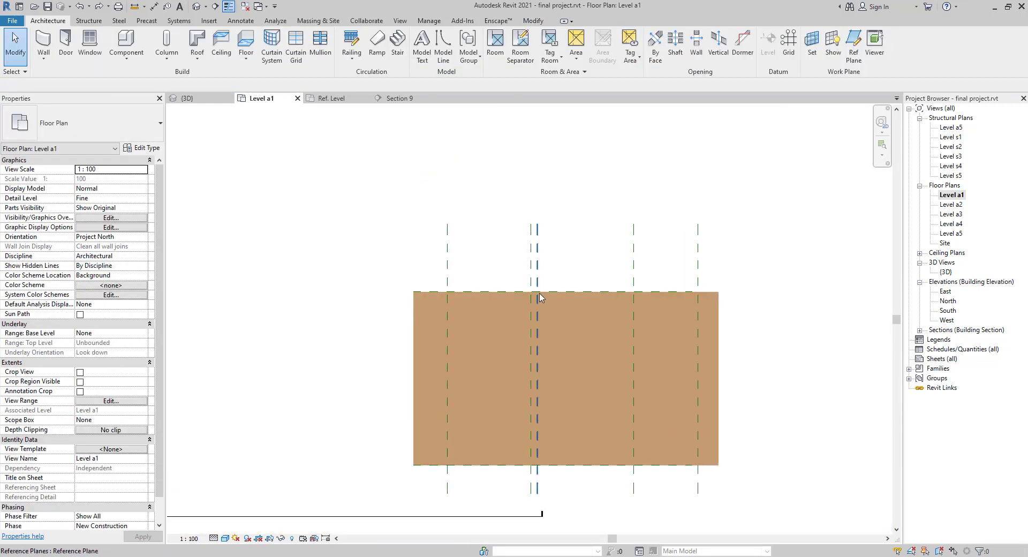
{"action": "left_click", "coordinate": [496, 292]}
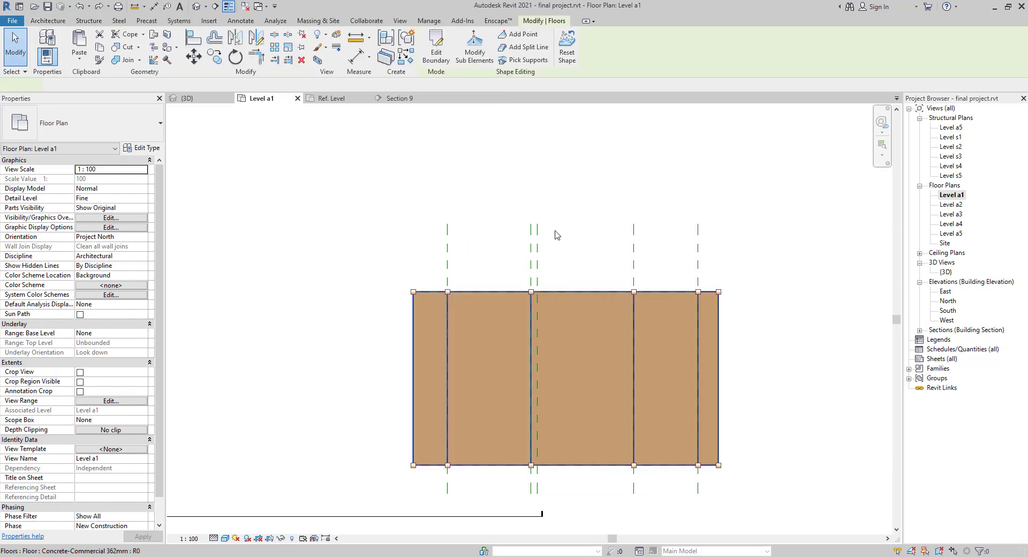
{"action": "left_click", "coordinate": [520, 61]}
{"action": "scroll", "coordinate": [533, 276], "scroll_direction": "up", "scroll_amount": 4}
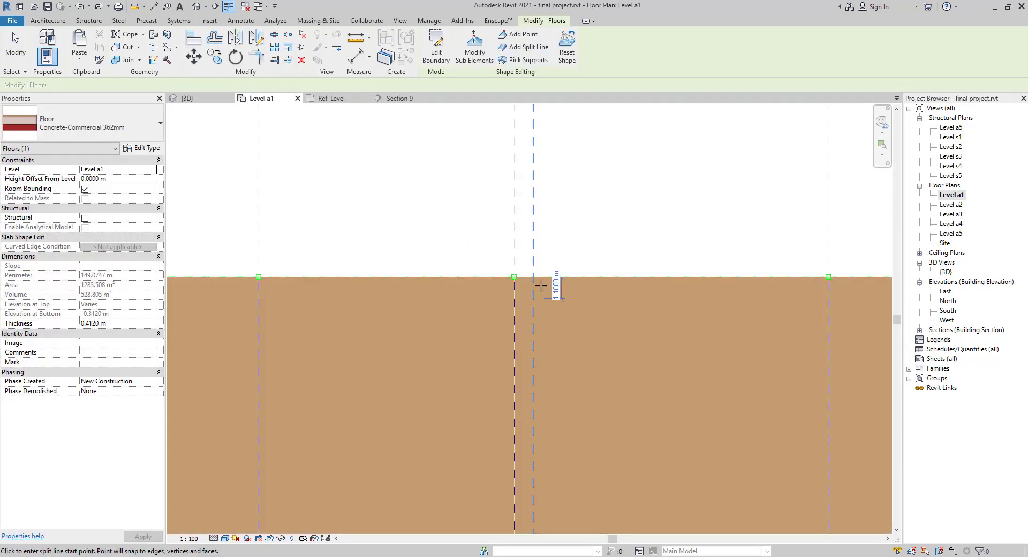
{"action": "left_click", "coordinate": [534, 277]}
{"action": "scroll", "coordinate": [524, 225], "scroll_direction": "down", "scroll_amount": 4}
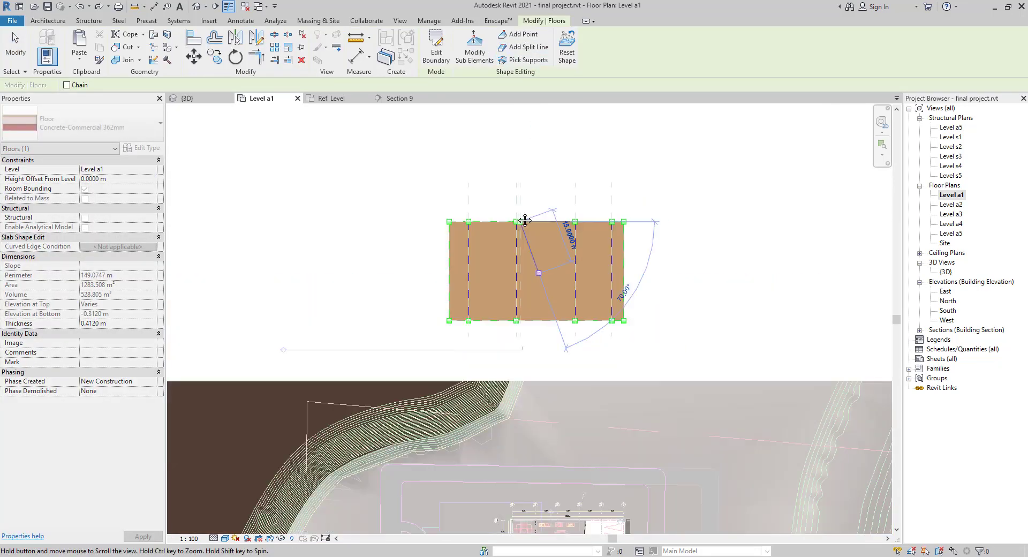
{"action": "scroll", "coordinate": [501, 239], "scroll_direction": "up", "scroll_amount": 5}
{"action": "key", "text": "Escape"}
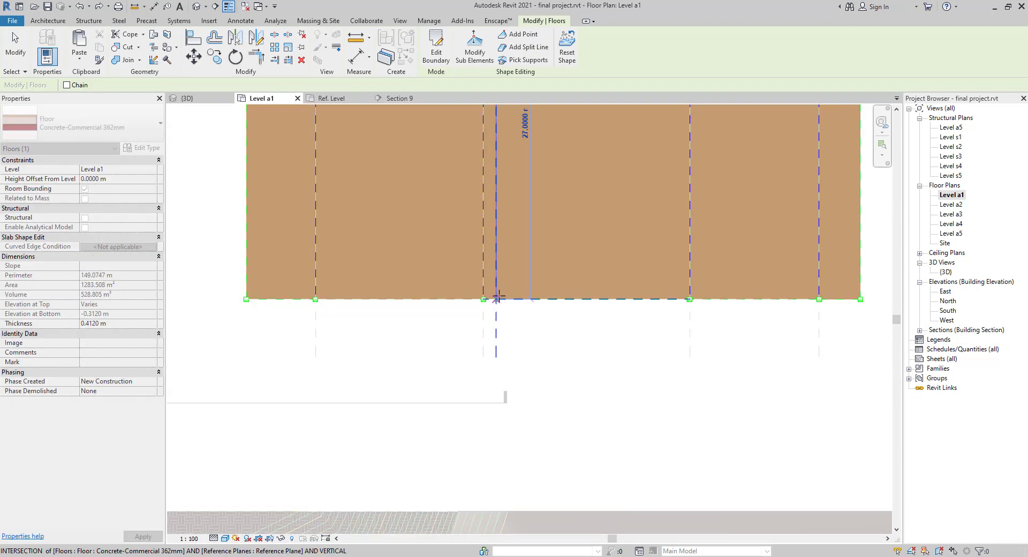
{"action": "key", "text": "Escape"}
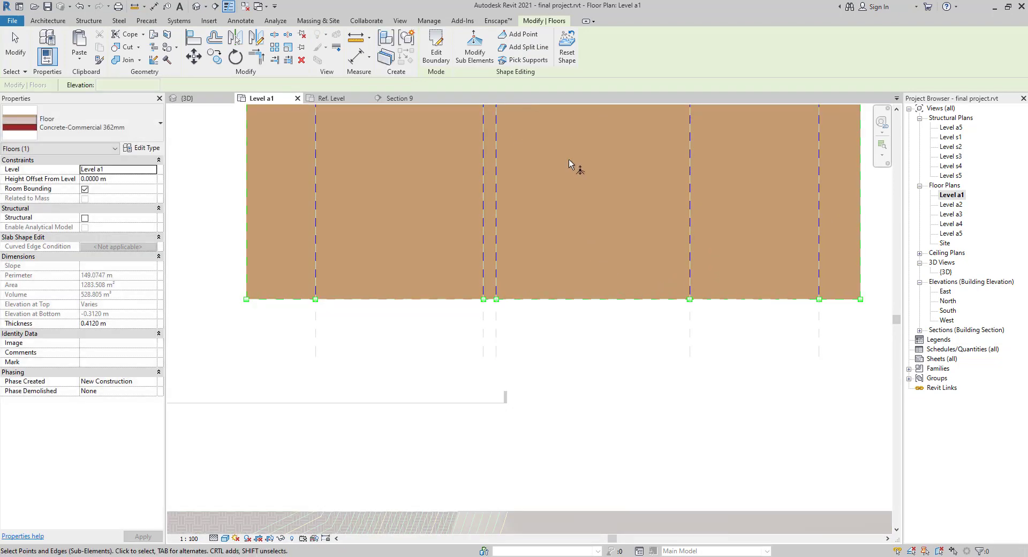
{"action": "middle_click_drag", "start_coordinate": [568, 159], "coordinate": [546, 374]}
{"action": "key", "text": "Escape"}
- Copy the reference plane under the newest split line to just left of the next split line on its right
{"action": "scroll", "coordinate": [657, 214], "scroll_direction": "down", "scroll_amount": 2}
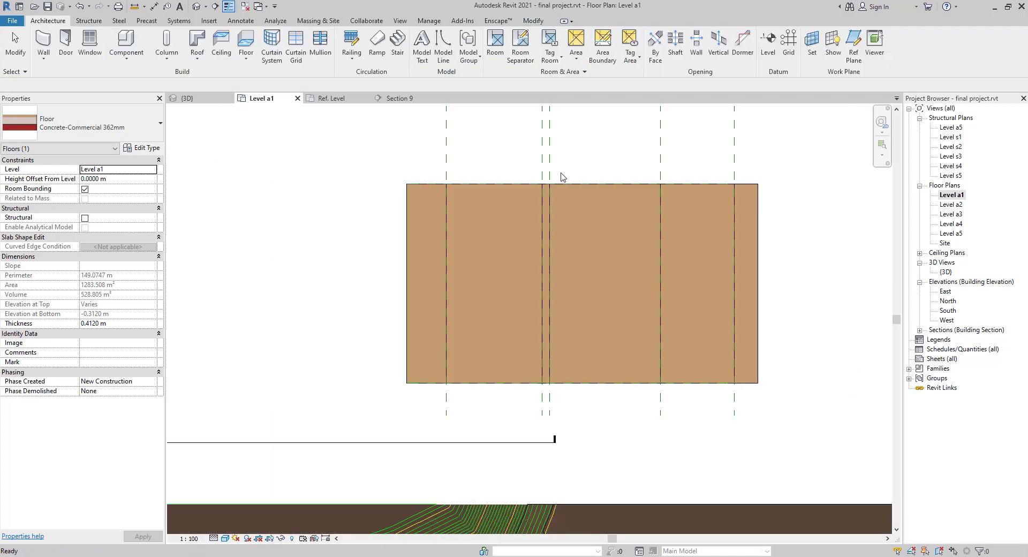
{"action": "left_click", "coordinate": [550, 170]}
{"action": "key", "text": "o"}
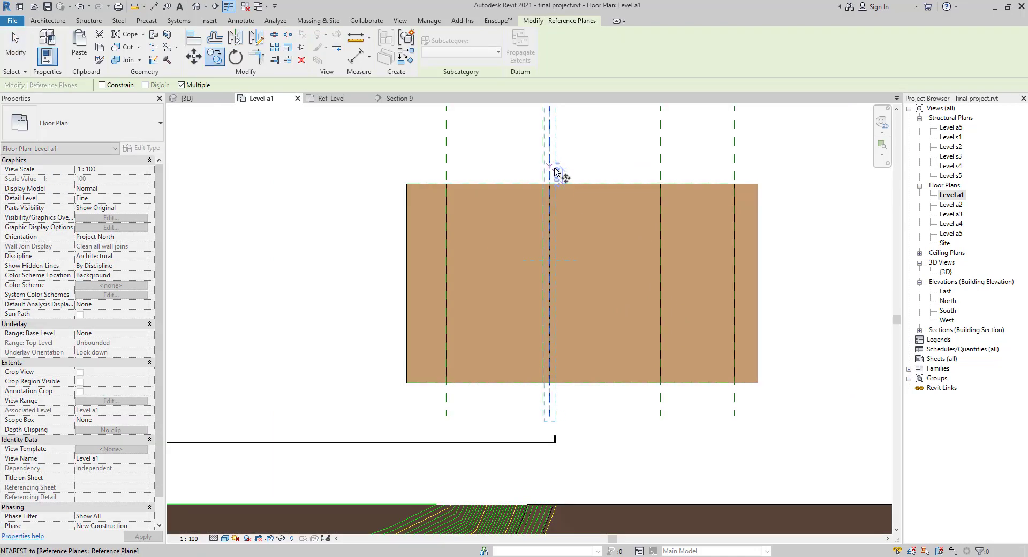
{"action": "left_click", "coordinate": [556, 170]}
{"action": "left_click", "coordinate": [654, 171]}
{"action": "key", "text": "Escape"}
{"action": "key", "text": "Escape"}
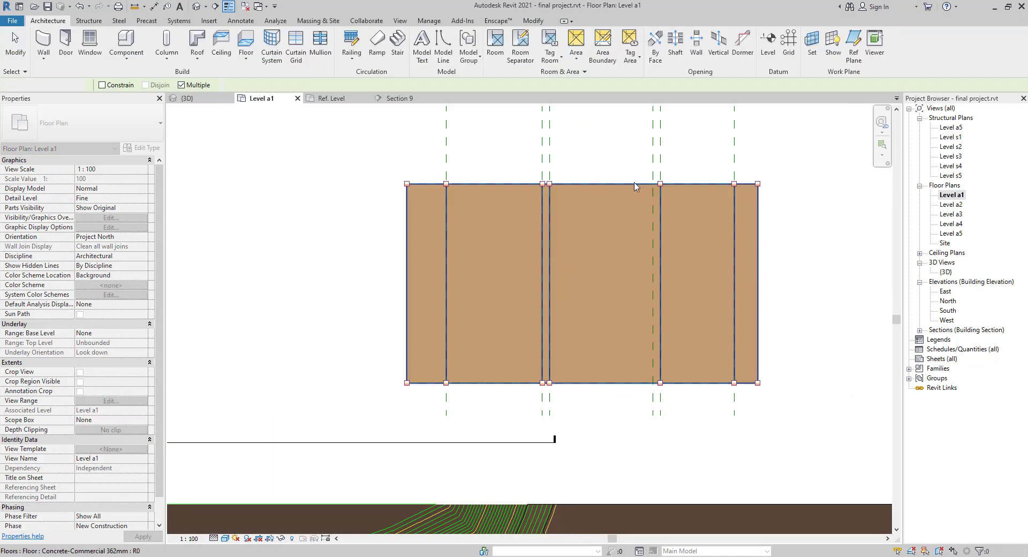
- Add a split line along the newly copied reference plane from the floor's upper edge to its lower edge
{"action": "left_click", "coordinate": [649, 184]}
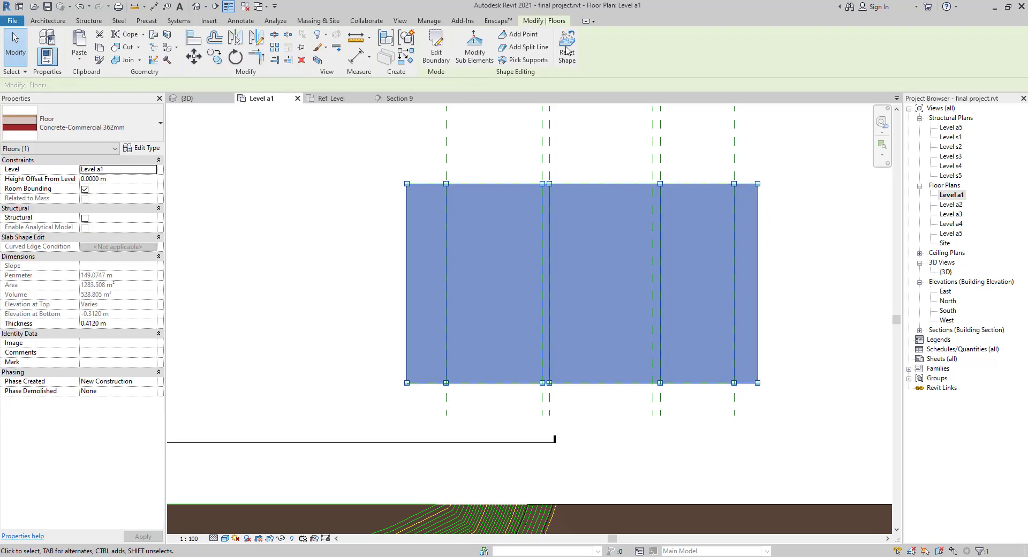
{"action": "left_click", "coordinate": [524, 47]}
{"action": "scroll", "coordinate": [664, 180], "scroll_direction": "up", "scroll_amount": 6}
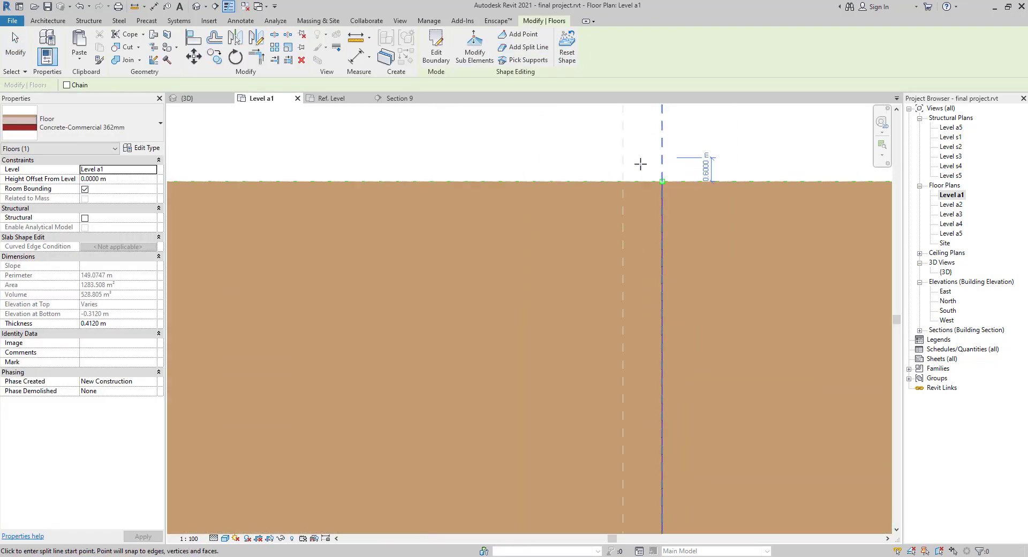
{"action": "left_click", "coordinate": [623, 180]}
{"action": "scroll", "coordinate": [620, 205], "scroll_direction": "down", "scroll_amount": 3}
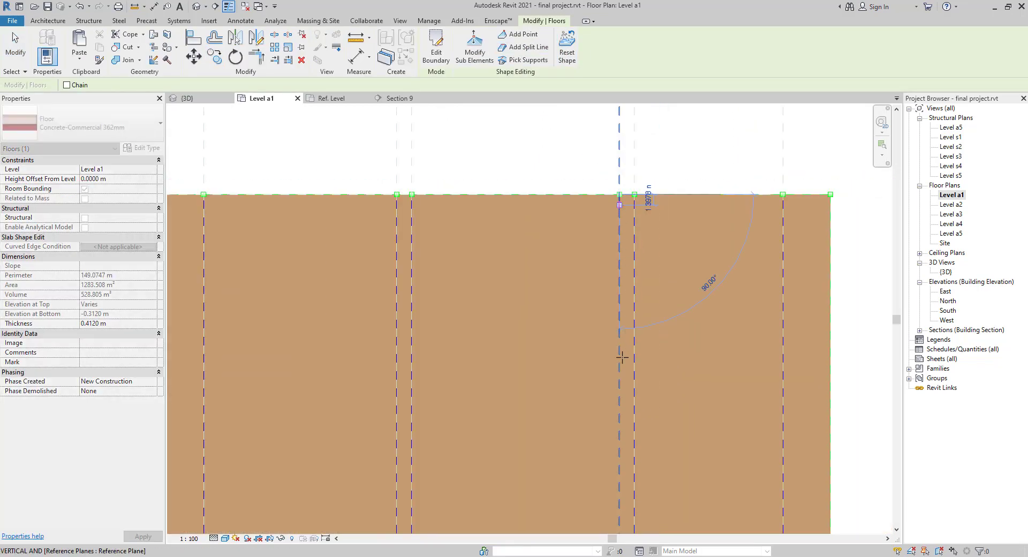
{"action": "scroll", "coordinate": [623, 358], "scroll_direction": "down", "scroll_amount": 3}
{"action": "scroll", "coordinate": [600, 252], "scroll_direction": "up", "scroll_amount": 3}
{"action": "left_click", "coordinate": [609, 325]}
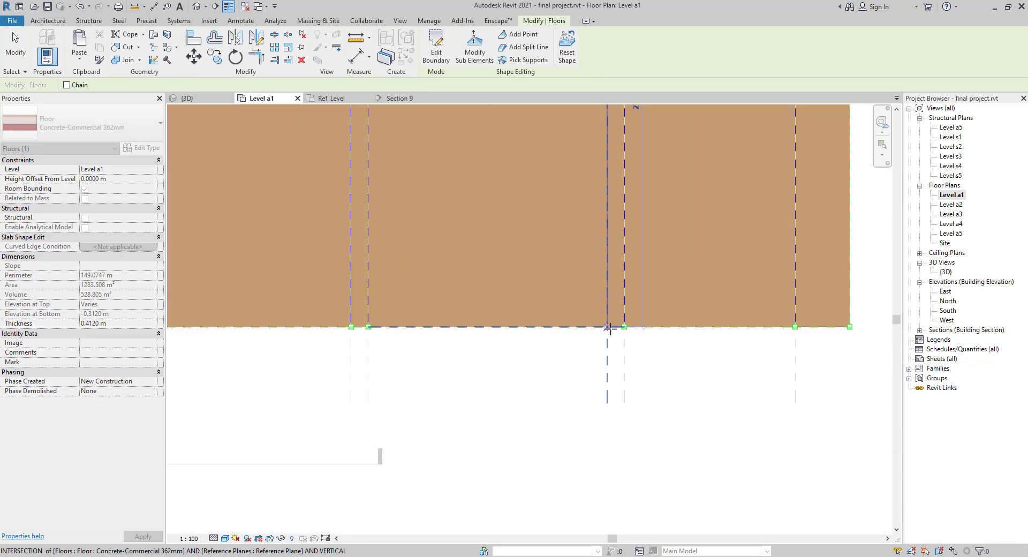
{"action": "key", "text": "Escape"}
{"action": "scroll", "coordinate": [538, 300], "scroll_direction": "down", "scroll_amount": 3}
{"action": "key", "text": "Escape"}
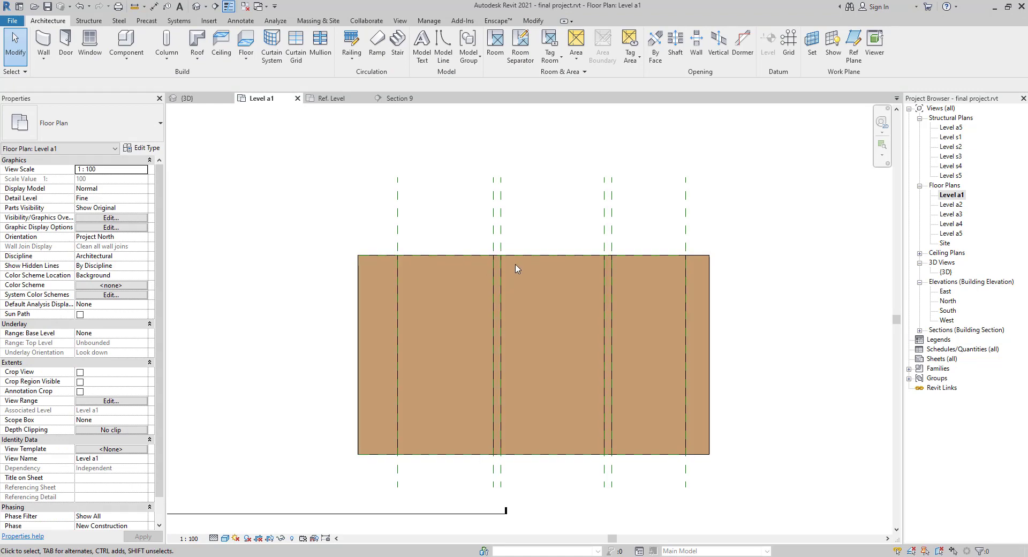
- Modify the floor's sub-elements, selecting the points around its two leftmost corners and first split line, and set the height offset to 2 m
{"action": "left_click", "coordinate": [497, 257]}
{"action": "scroll", "coordinate": [395, 256], "scroll_direction": "down", "scroll_amount": 3}
{"action": "middle_click_drag", "start_coordinate": [395, 255], "coordinate": [387, 214]}
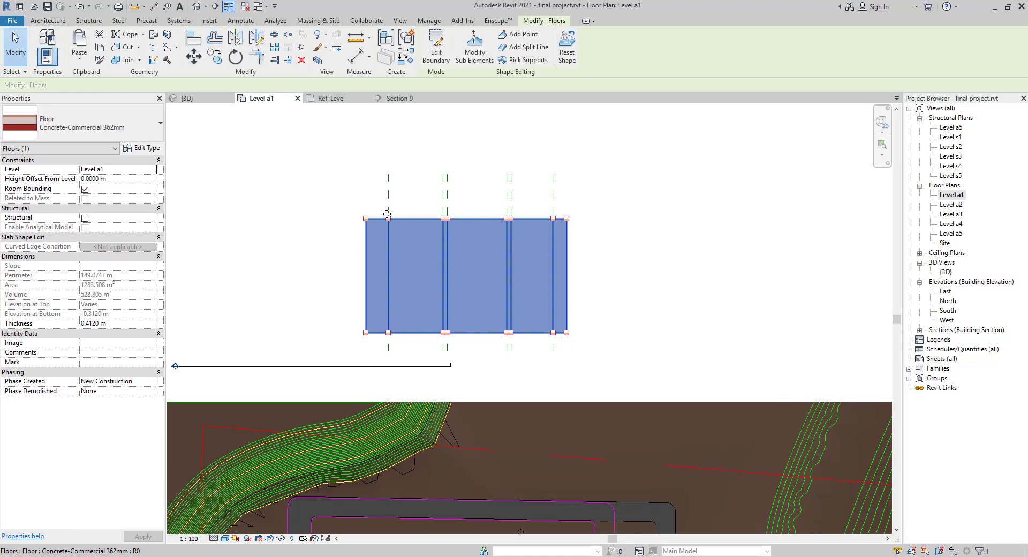
{"action": "scroll", "coordinate": [387, 214], "scroll_direction": "up", "scroll_amount": 2}
{"action": "left_click_drag", "start_coordinate": [331, 213], "coordinate": [390, 398]}
{"action": "left_click", "coordinate": [390, 396]}
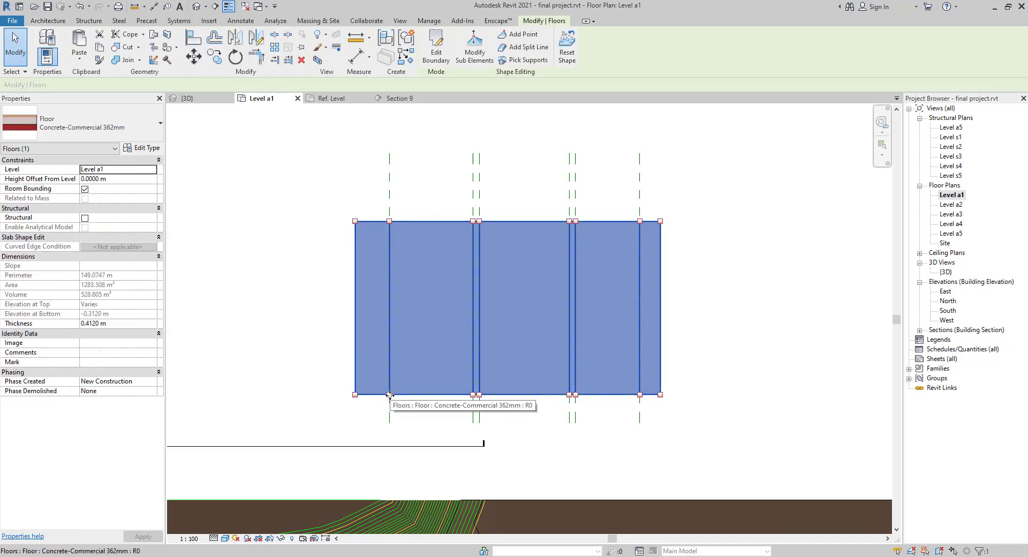
{"action": "left_click", "coordinate": [474, 51]}
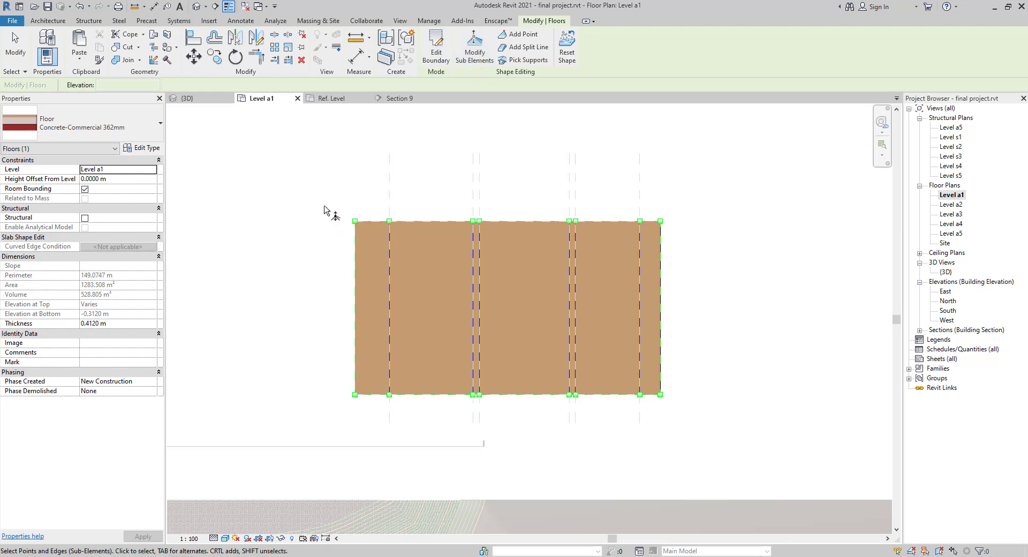
{"action": "left_click_drag", "start_coordinate": [332, 209], "coordinate": [431, 413]}
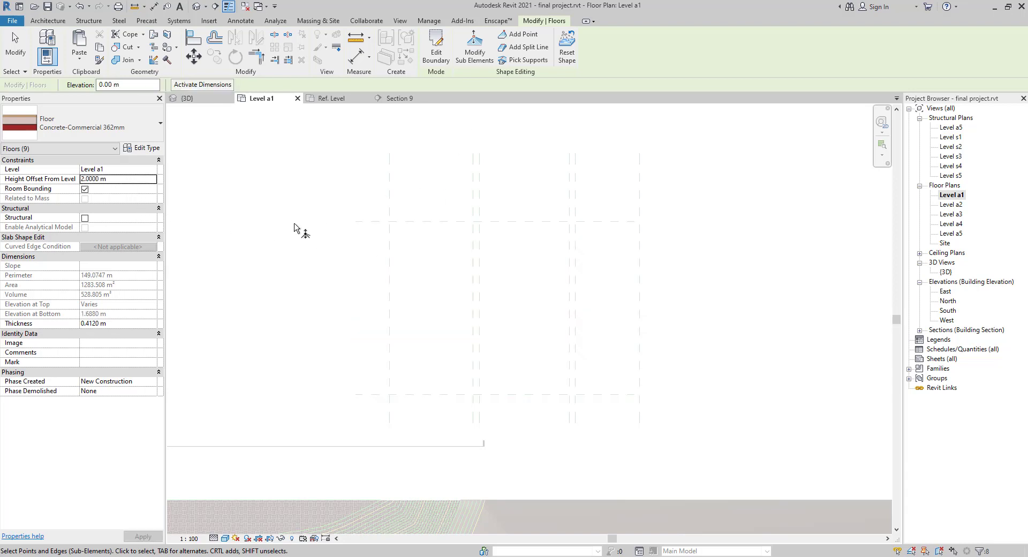
{"action": "left_click", "coordinate": [381, 208]}
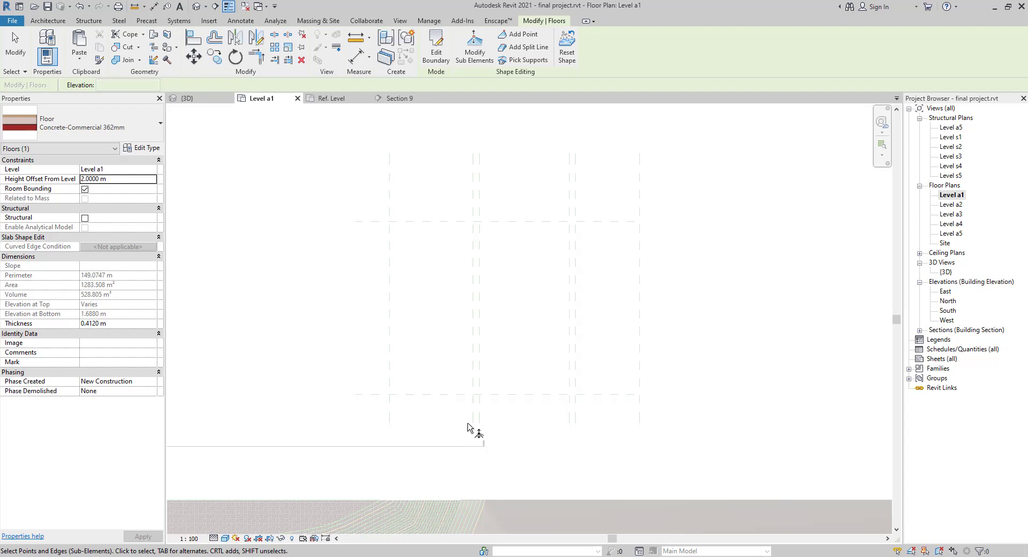
{"action": "scroll", "coordinate": [466, 383], "scroll_direction": "down", "scroll_amount": 3}
- Open the Level a2 floor plan and check it for the raised floor
{"action": "double_click", "coordinate": [959, 204]}
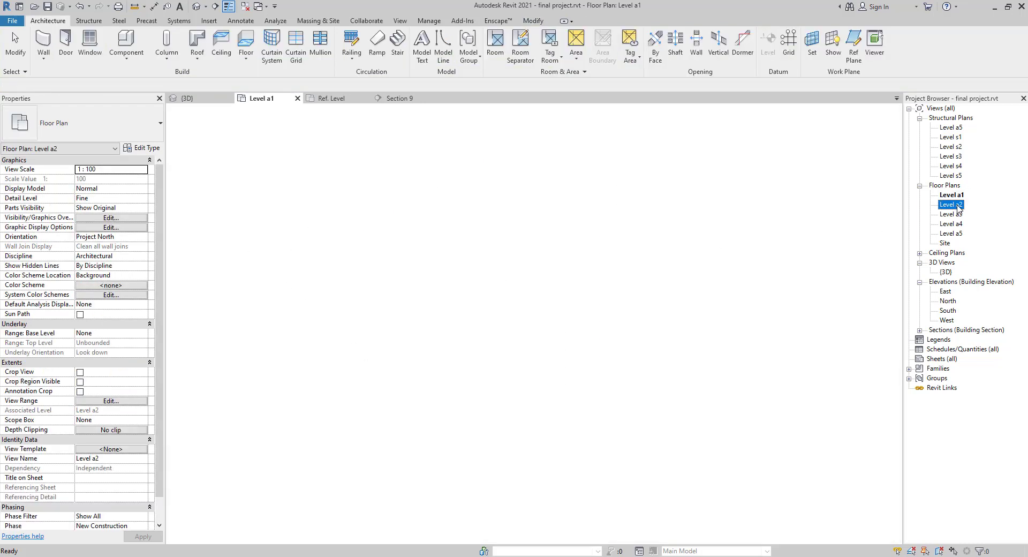
{"action": "left_click", "coordinate": [454, 292]}
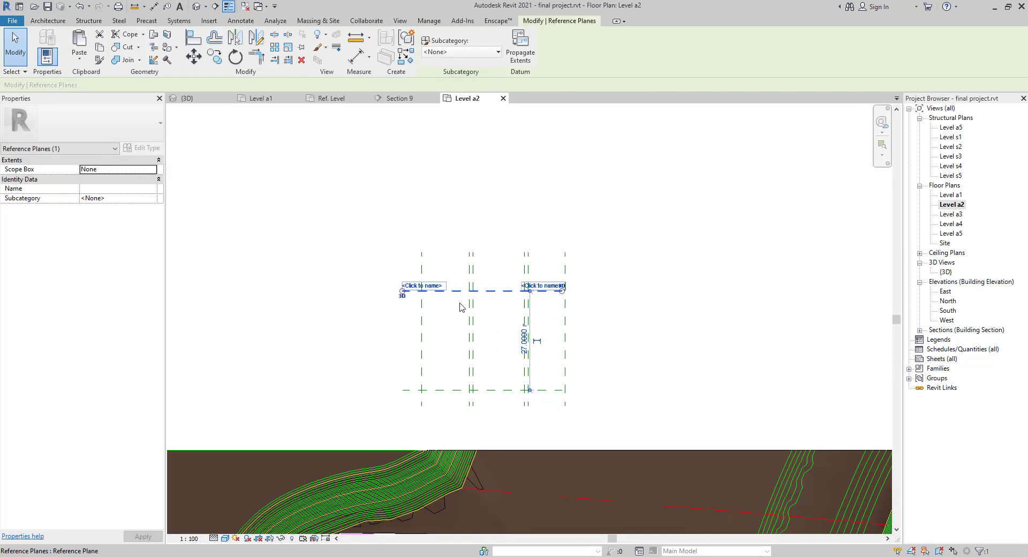
{"action": "left_click", "coordinate": [454, 185]}
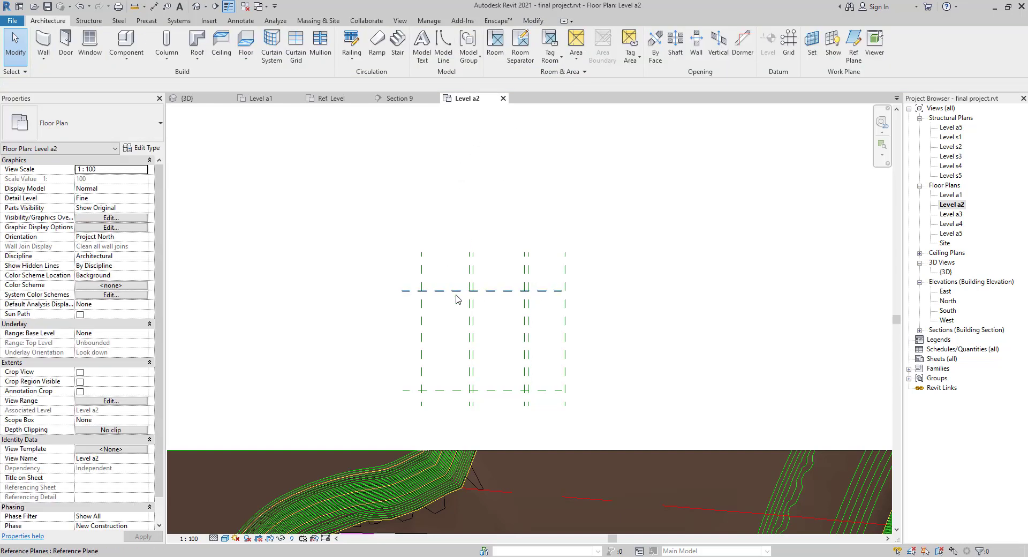
- Open the 3D view and frame the rectangular floor with its split lines from above
{"action": "left_click", "coordinate": [196, 6]}
{"action": "middle_click_drag", "start_coordinate": [632, 342], "coordinate": [554, 402], "text": "shift"}
{"action": "left_click", "coordinate": [602, 317]}
{"action": "left_click", "coordinate": [554, 405]}
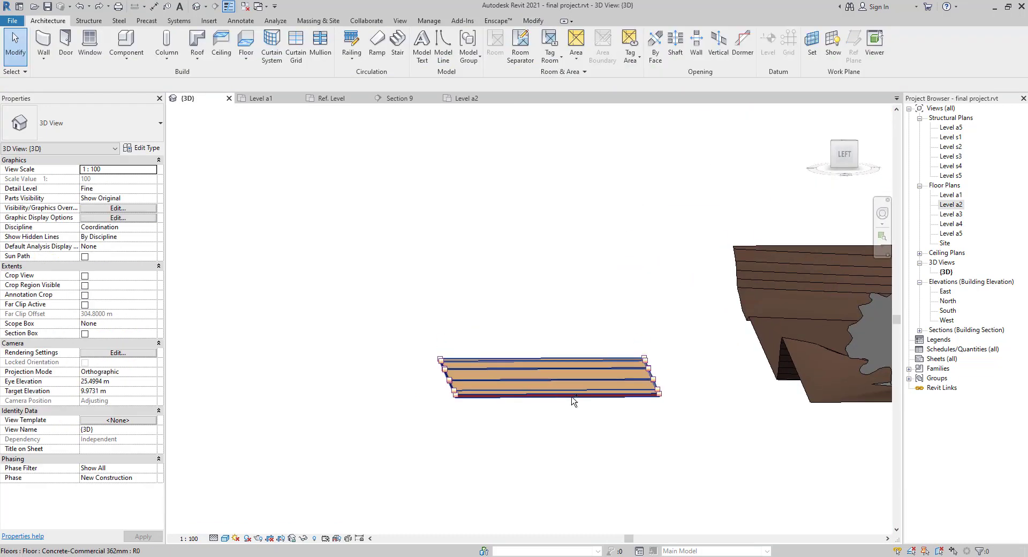
{"action": "middle_click_drag", "start_coordinate": [630, 343], "coordinate": [505, 475], "text": "shift"}
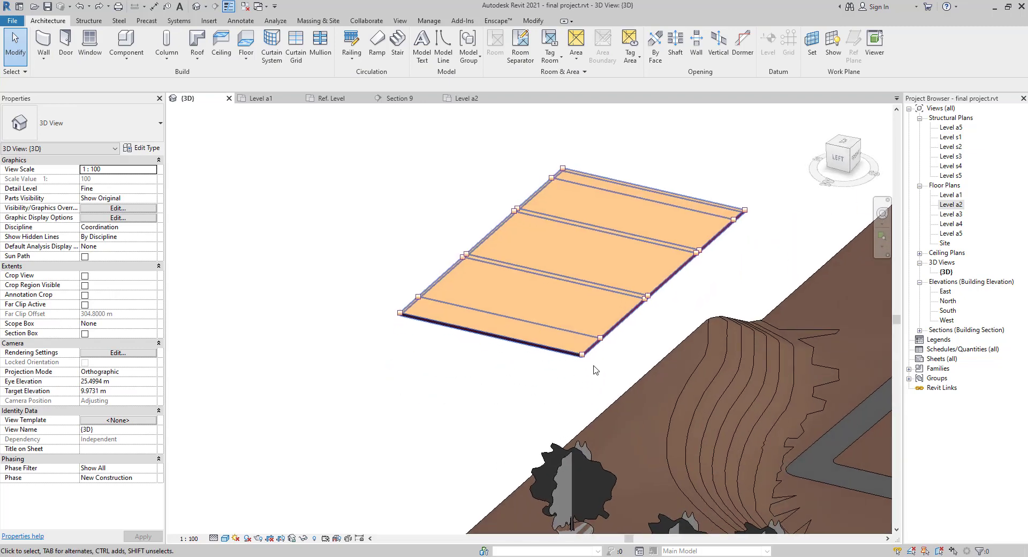
{"action": "middle_click_drag", "start_coordinate": [592, 368], "coordinate": [538, 378], "text": "shift"}
{"action": "middle_click_drag", "start_coordinate": [544, 278], "coordinate": [464, 493]}
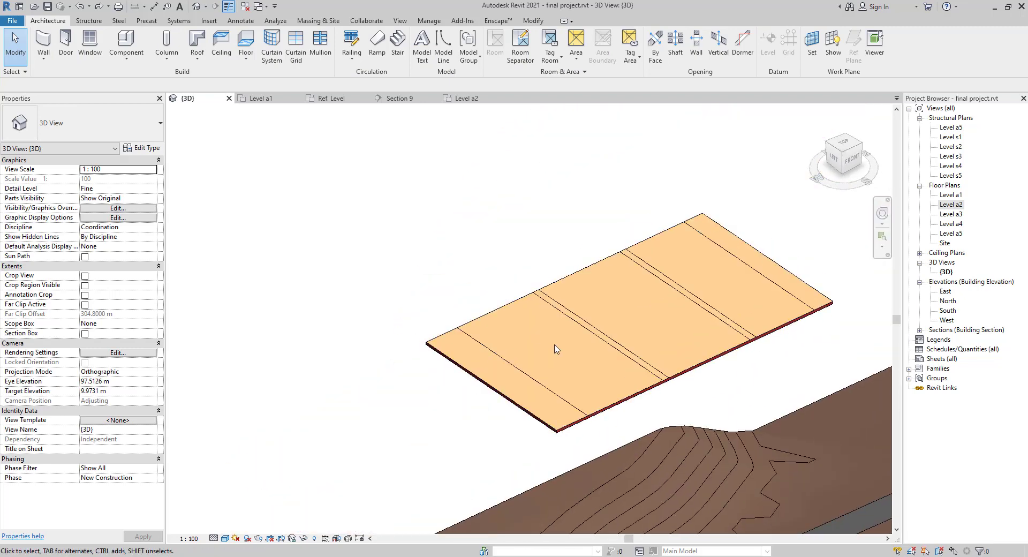
- Start modifying the floor's sub-elements and select the four points at its two leftmost corners and the first split line
{"action": "left_click", "coordinate": [536, 380]}
{"action": "left_click", "coordinate": [474, 48]}
{"action": "middle_click_drag", "start_coordinate": [565, 304], "coordinate": [503, 288], "text": "shift"}
{"action": "left_click", "coordinate": [505, 284]}
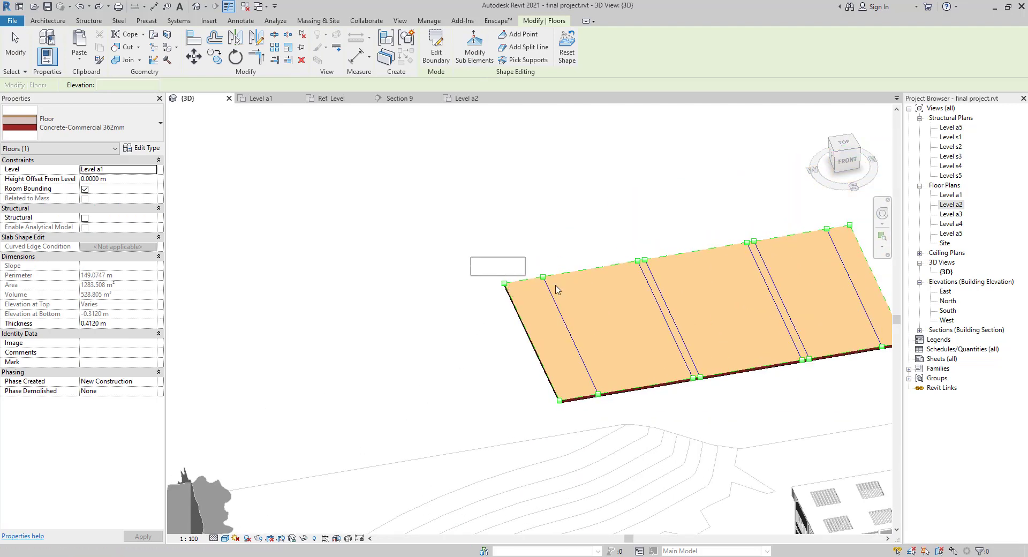
{"action": "left_click_drag", "start_coordinate": [565, 294], "coordinate": [566, 295]}
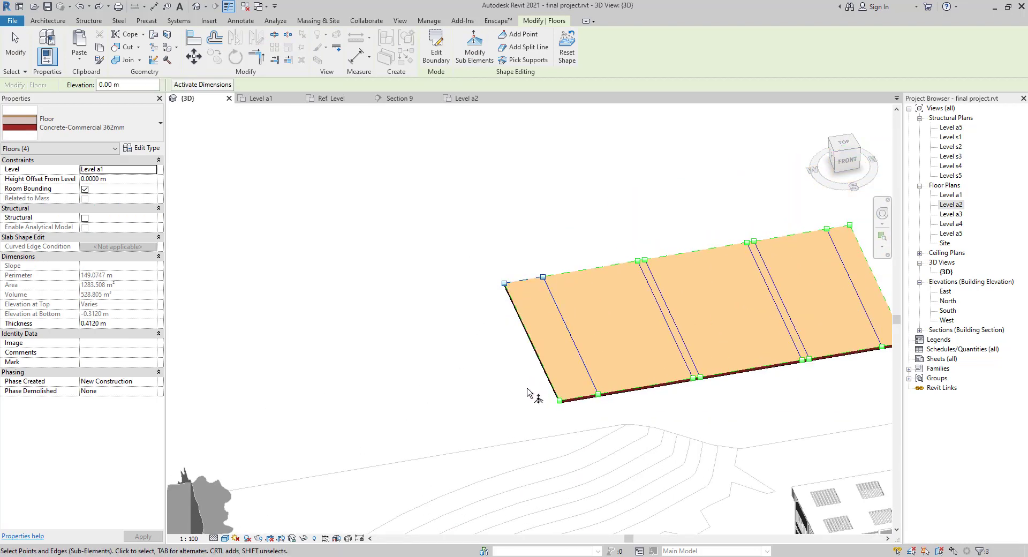
{"action": "left_click", "coordinate": [559, 405]}
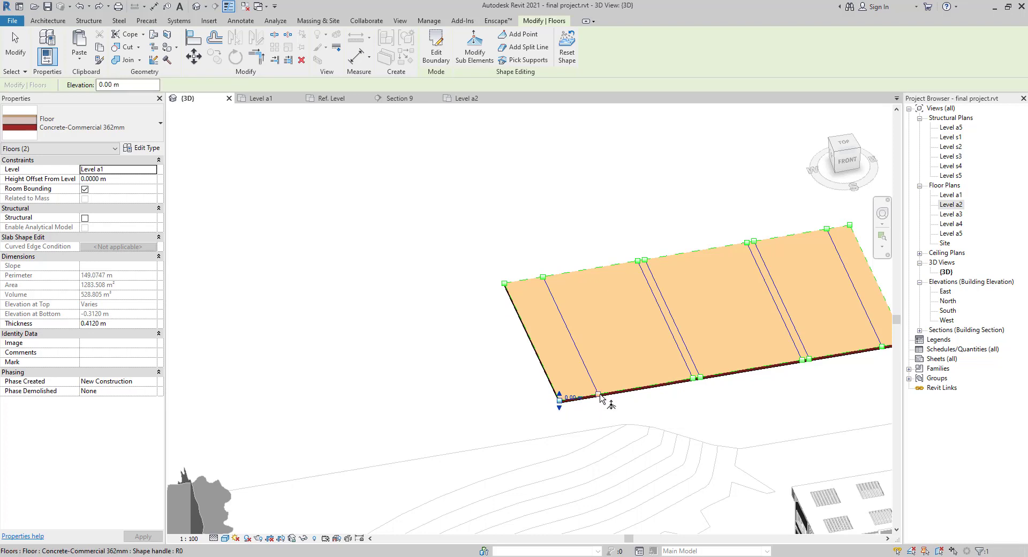
{"action": "left_click", "coordinate": [599, 396], "text": "ctrl"}
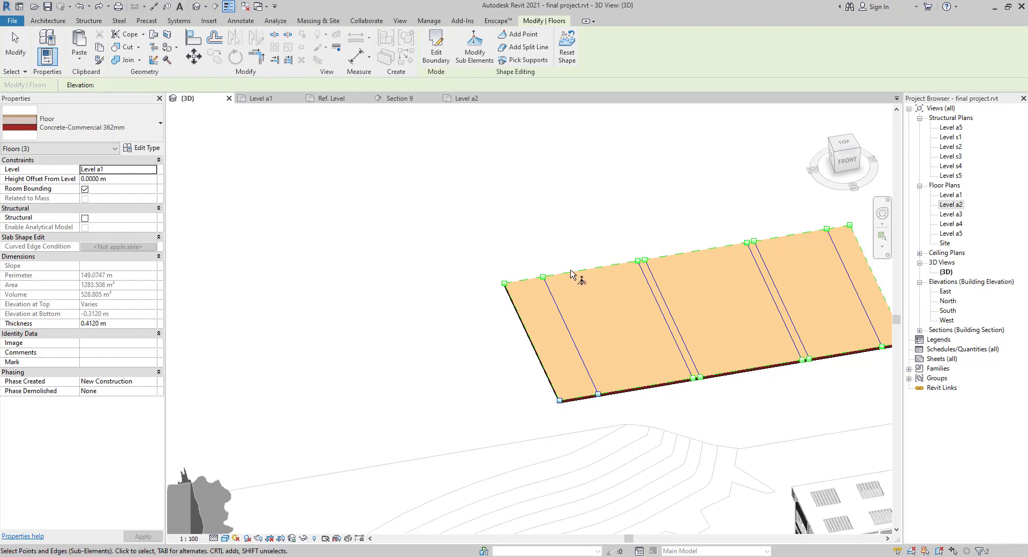
{"action": "left_click", "coordinate": [514, 282], "text": "ctrl"}
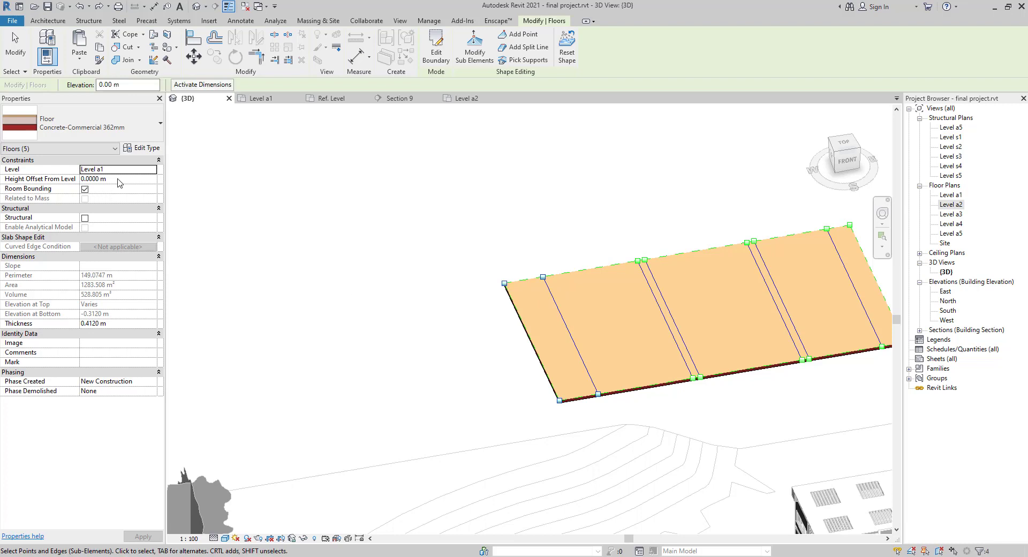
- Set the elevation of the first split line's far end point to 2 m
{"action": "left_click", "coordinate": [544, 278]}
{"action": "left_click", "coordinate": [557, 275]}
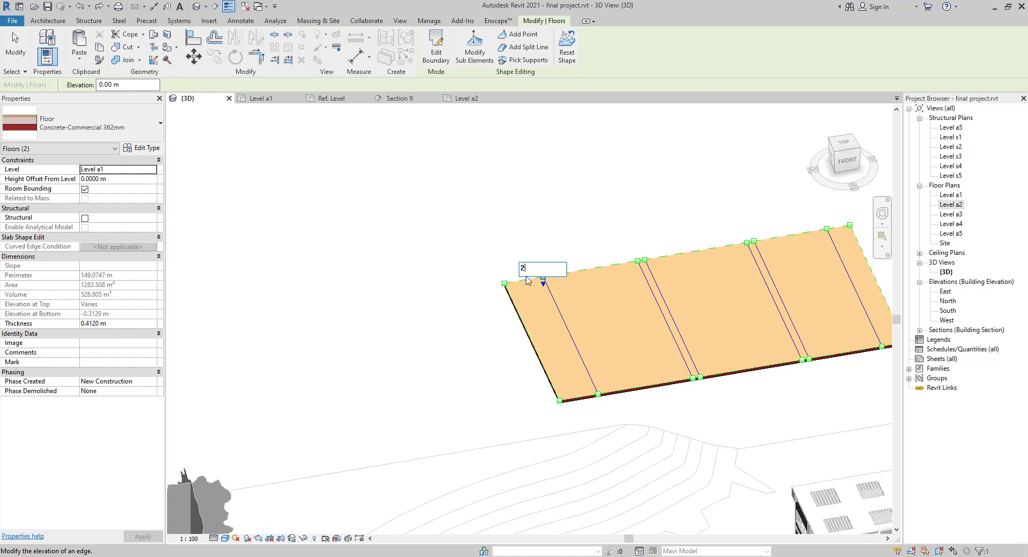
{"action": "type", "text": "2"}
{"action": "key", "text": "Return"}
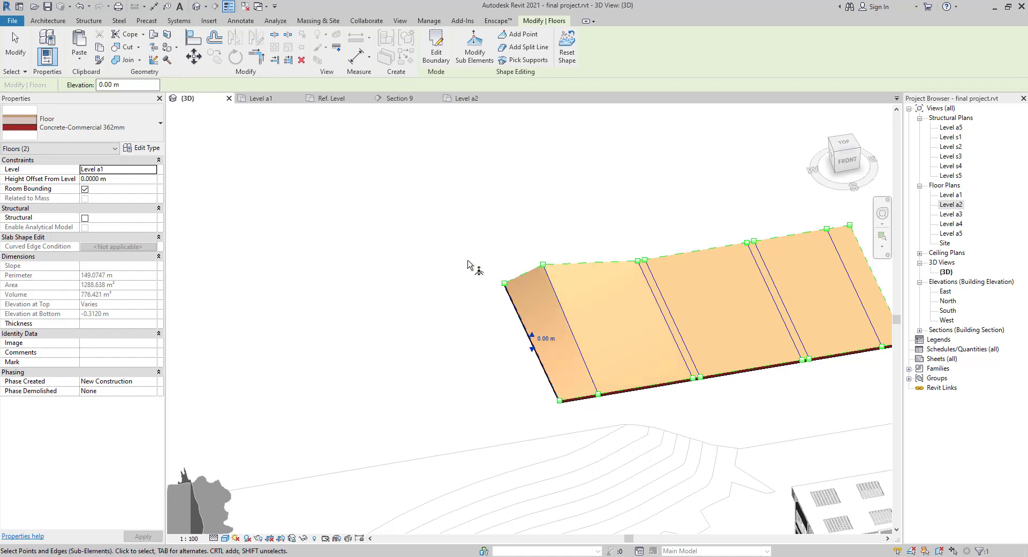
{"action": "left_click", "coordinate": [468, 265]}
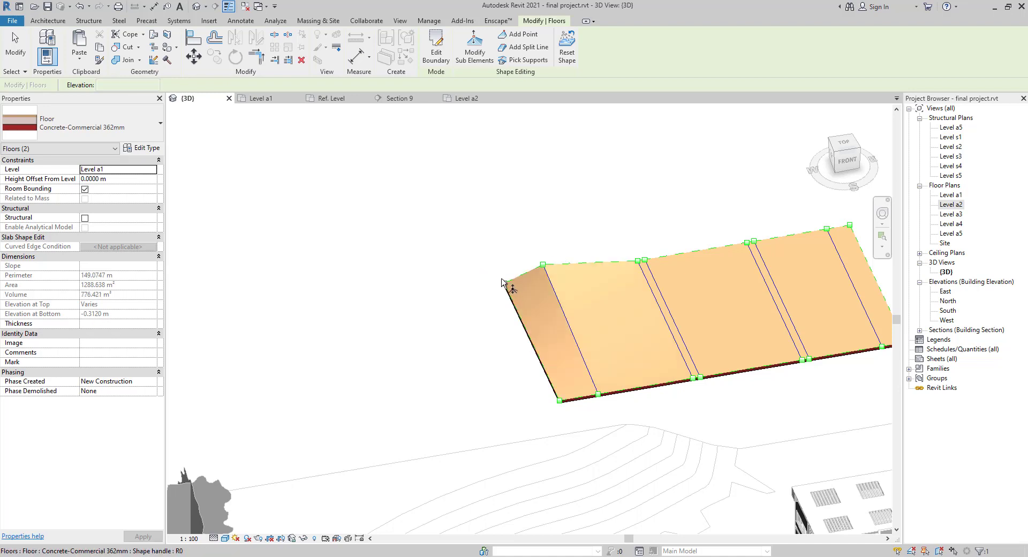
{"action": "left_click", "coordinate": [99, 59]}
{"action": "left_click", "coordinate": [548, 266]}
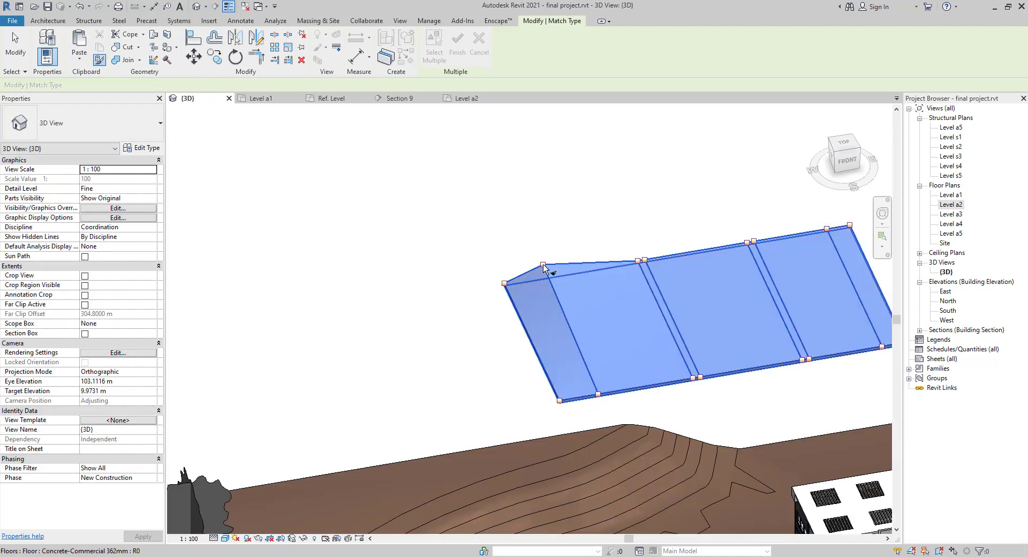
{"action": "key", "text": "Escape"}
{"action": "left_click", "coordinate": [504, 284]}
{"action": "key", "text": "Escape"}
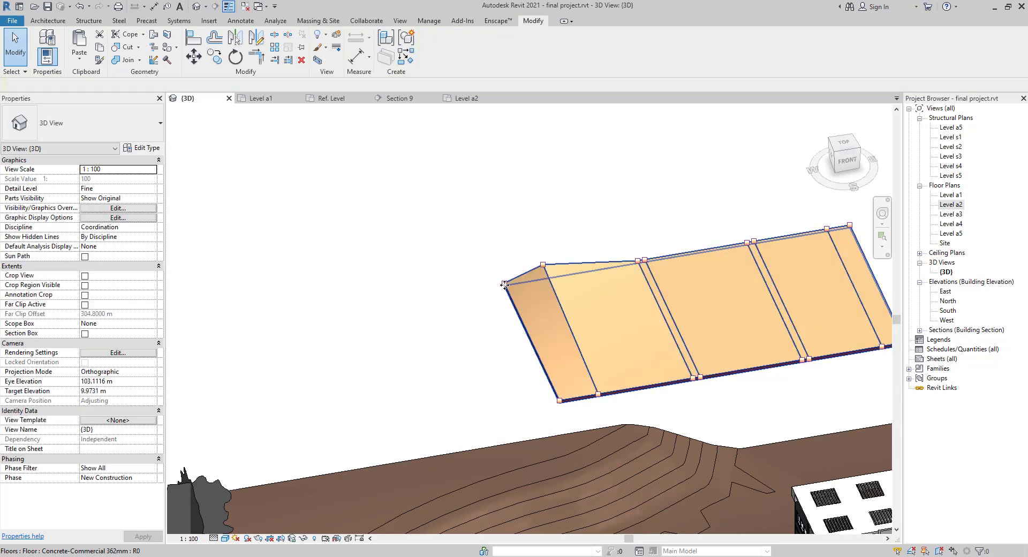
- Modify the floor's sub-elements again and set the elevation of both leftmost corner points to 2 m
{"action": "left_click", "coordinate": [514, 300]}
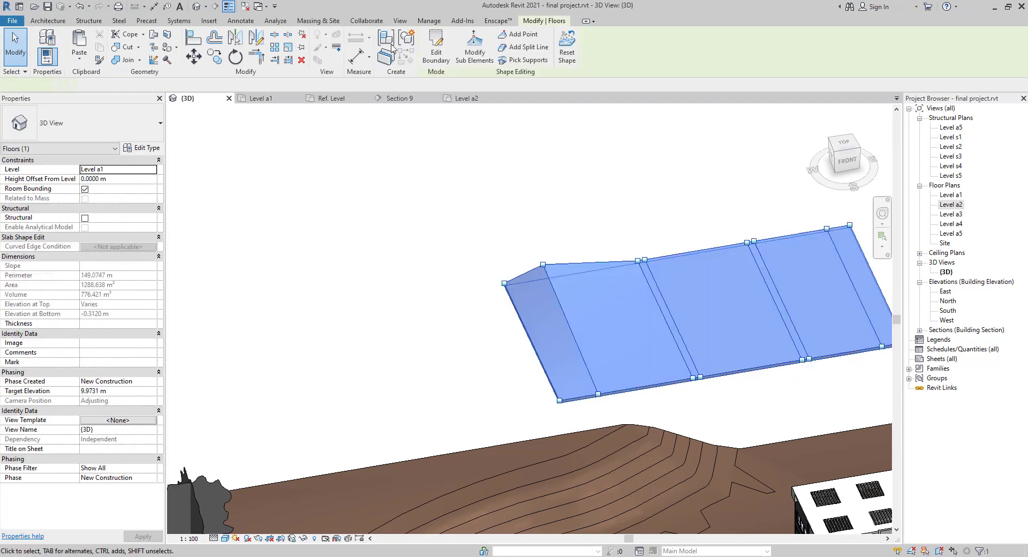
{"action": "left_click", "coordinate": [475, 51]}
{"action": "left_click", "coordinate": [504, 284]}
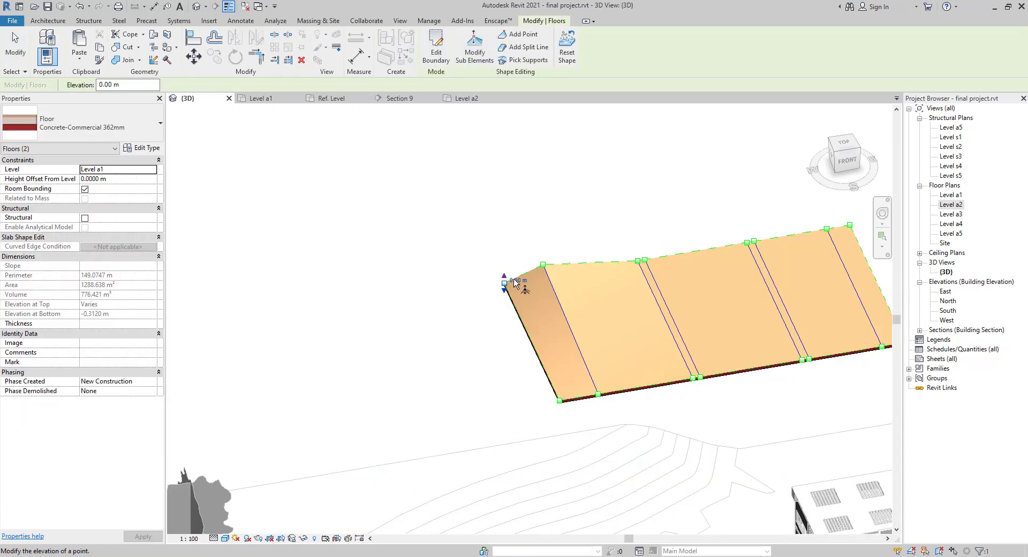
{"action": "left_click", "coordinate": [515, 279]}
{"action": "type", "text": "2"}
{"action": "key", "text": "Return"}
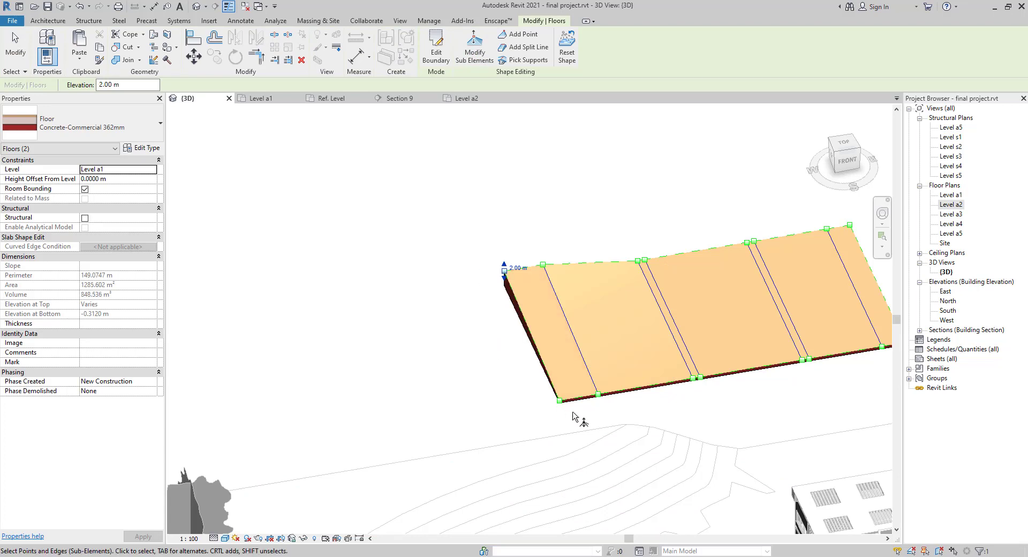
{"action": "left_click", "coordinate": [576, 397]}
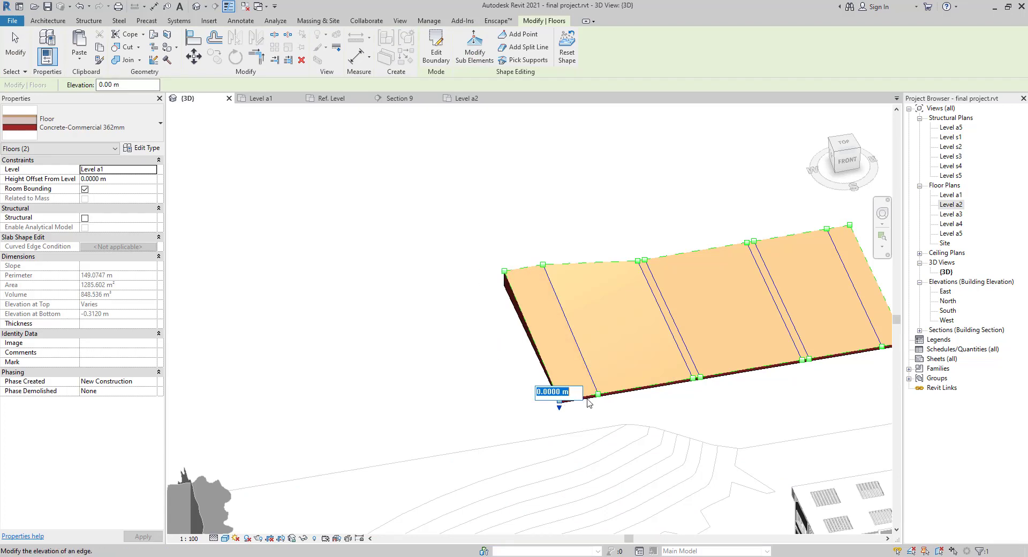
{"action": "type", "text": "2"}
{"action": "key", "text": "Return"}
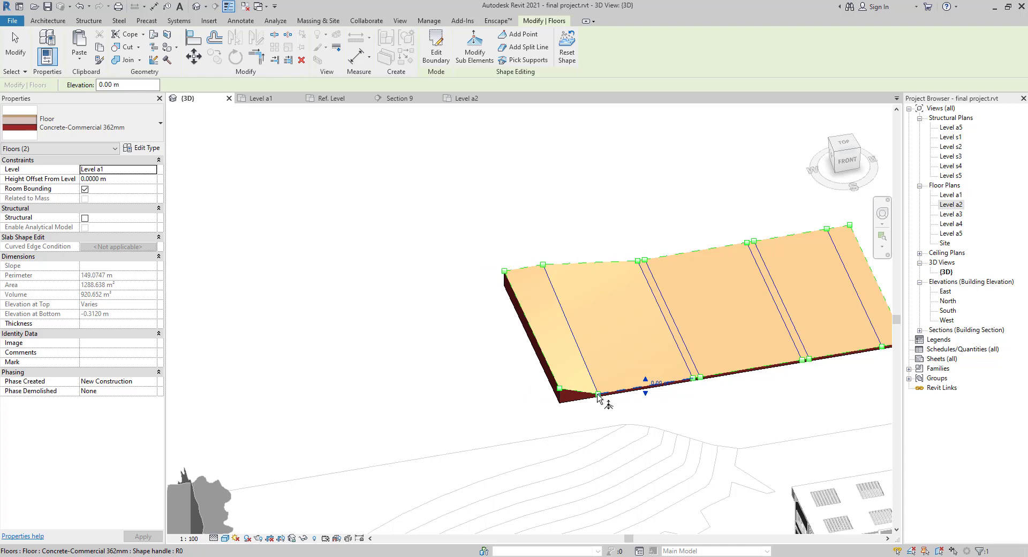
- Try raising the front edge segment between the first and second split lines to 2 m, and undo it
{"action": "left_click", "coordinate": [656, 384]}
{"action": "type", "text": "2"}
{"action": "key", "text": "Return"}
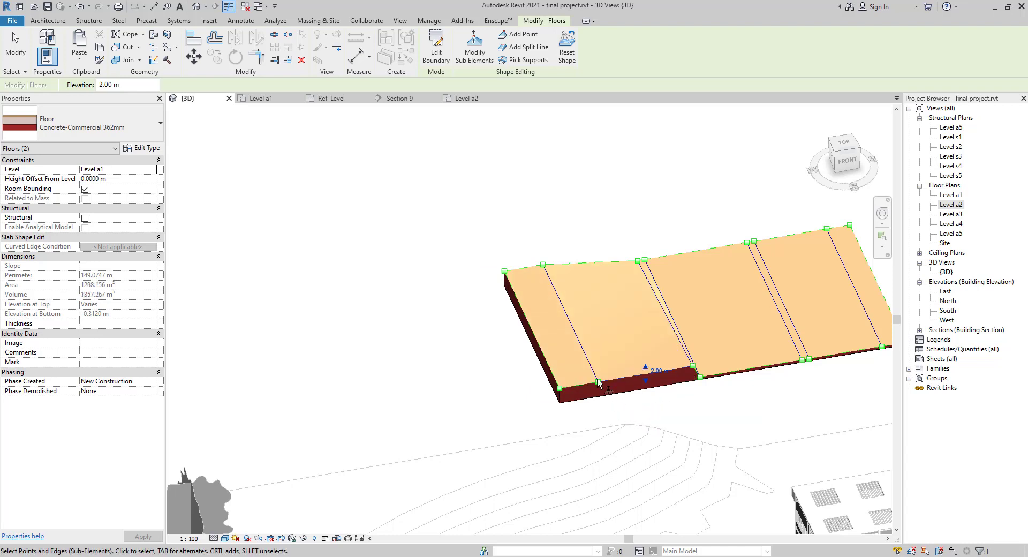
{"action": "key", "text": "ctrl+z"}
- Set the elevation of the first split line's front end point to 2 m
{"action": "left_click", "coordinate": [600, 395]}
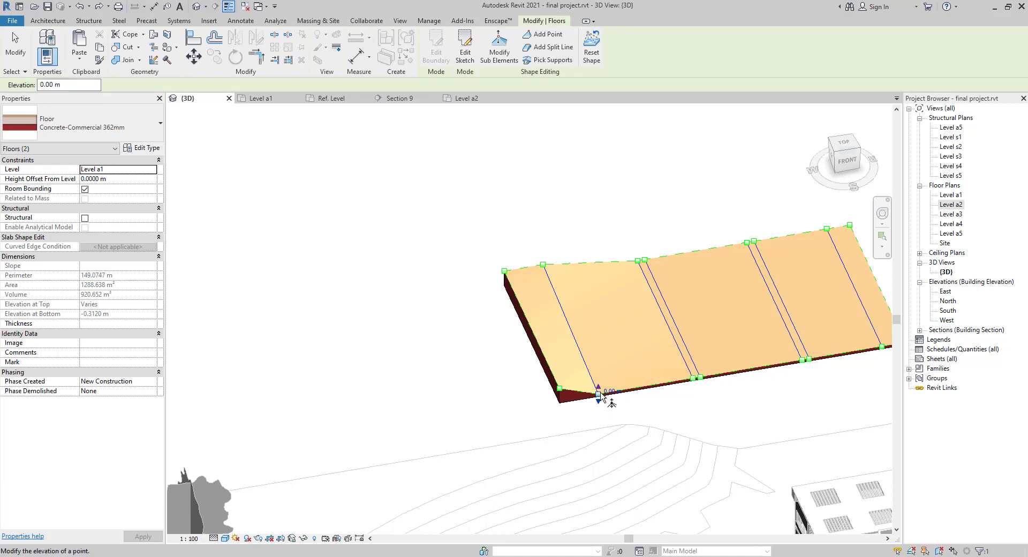
{"action": "left_click", "coordinate": [611, 391]}
{"action": "key", "text": "Return"}
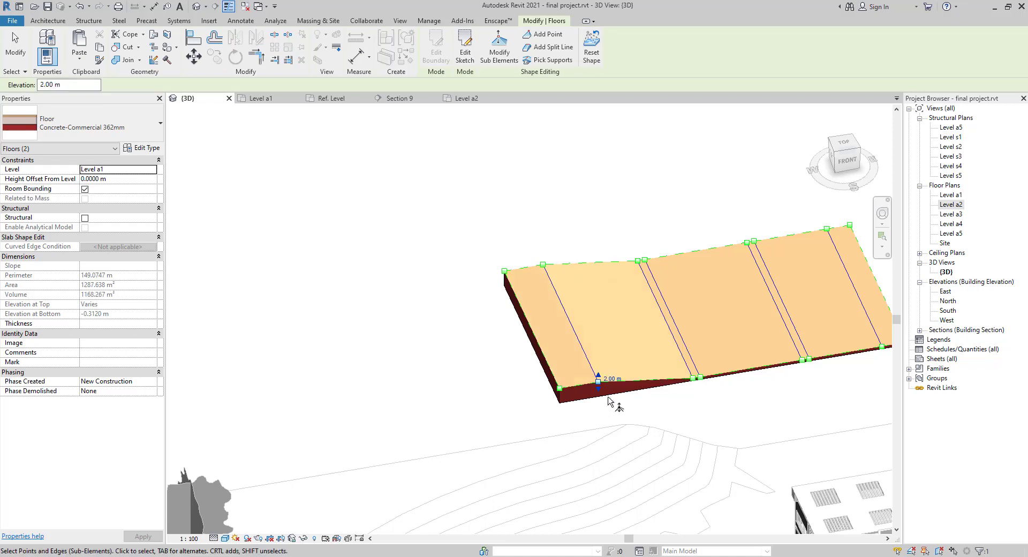
- Try to change the elevation of the narrow strip's front edge between the second and third split lines, including -1 m at the second line's end point
{"action": "left_click", "coordinate": [698, 379]}
{"action": "left_click", "coordinate": [707, 376]}
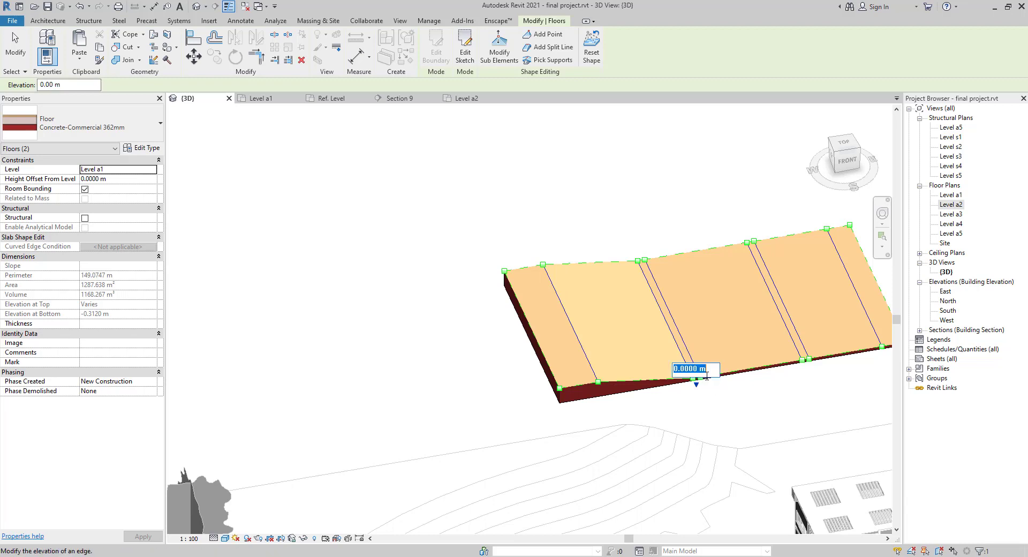
{"action": "key", "text": "Return"}
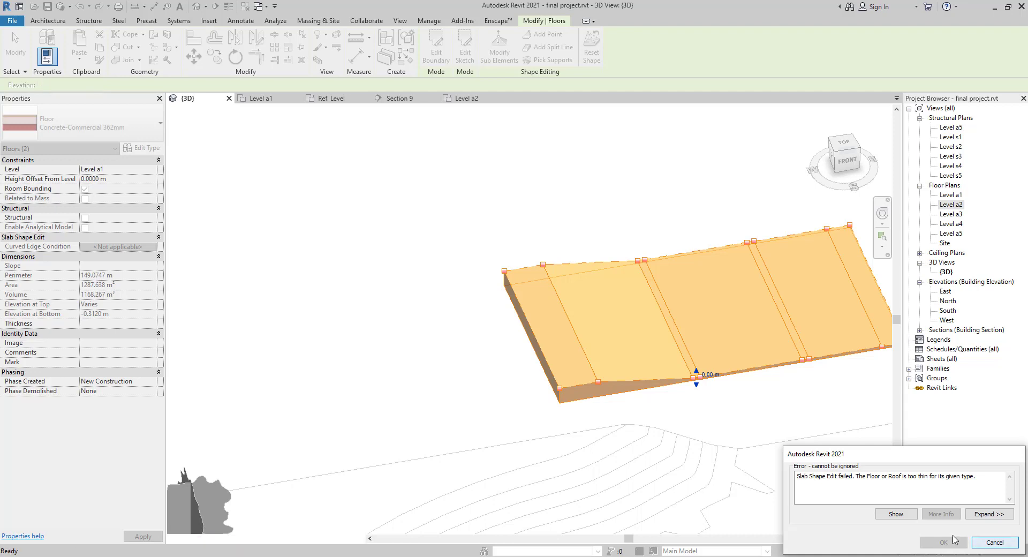
{"action": "left_click", "coordinate": [979, 547]}
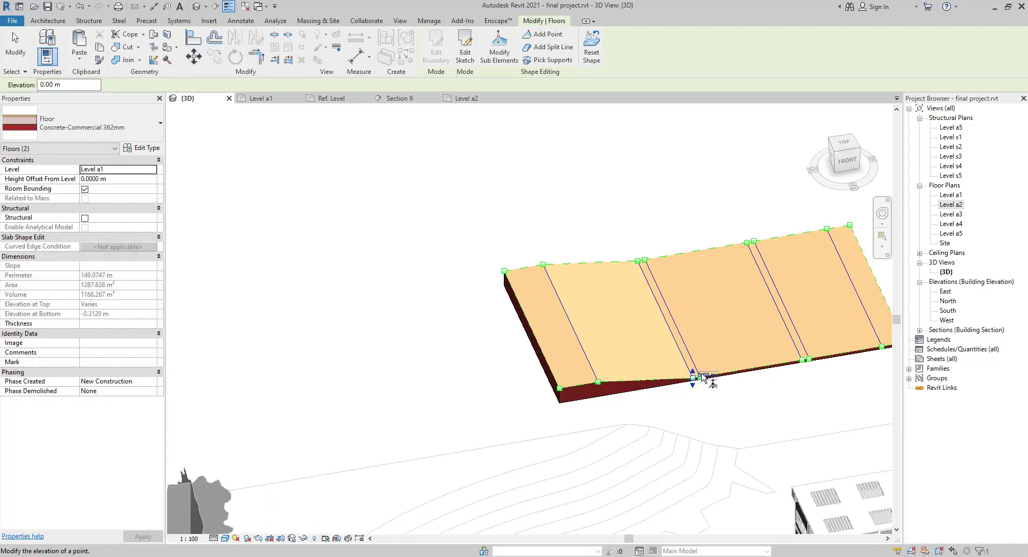
{"action": "left_click", "coordinate": [704, 376]}
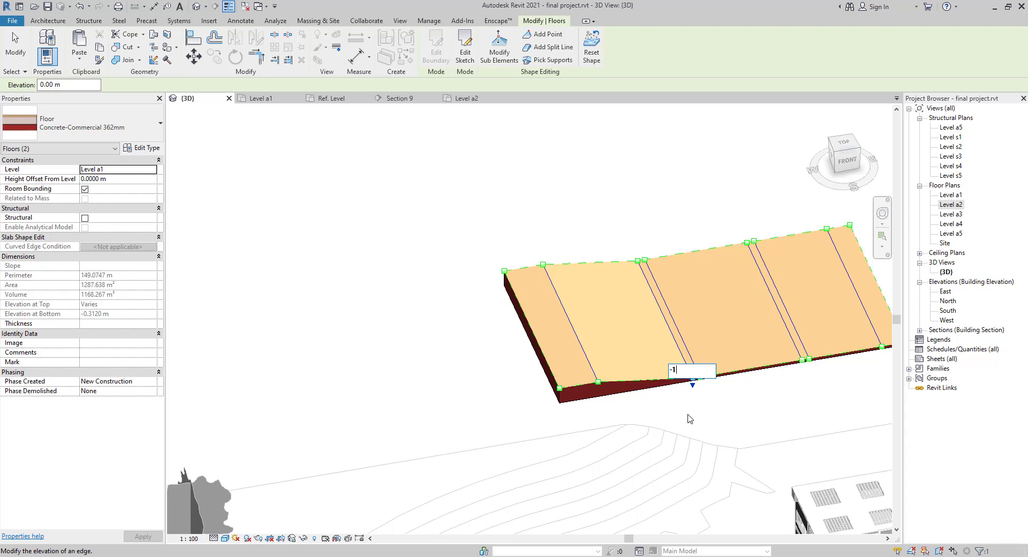
{"action": "key", "text": "Return"}
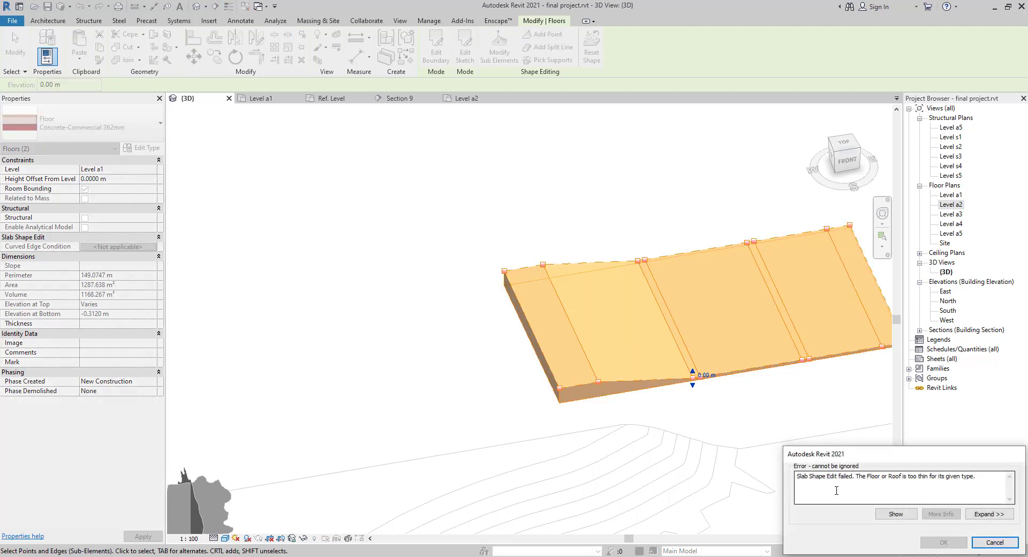
{"action": "left_click", "coordinate": [983, 545]}
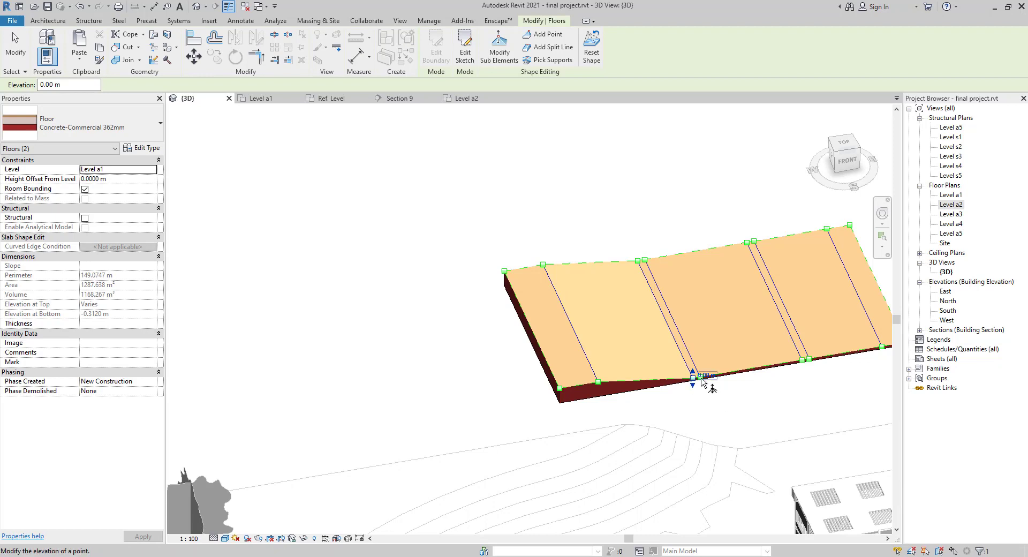
- Select the front end points of the second and third split lines and move them along the front edge towards the first split line
{"action": "left_click", "coordinate": [721, 399]}
{"action": "left_click", "coordinate": [695, 380]}
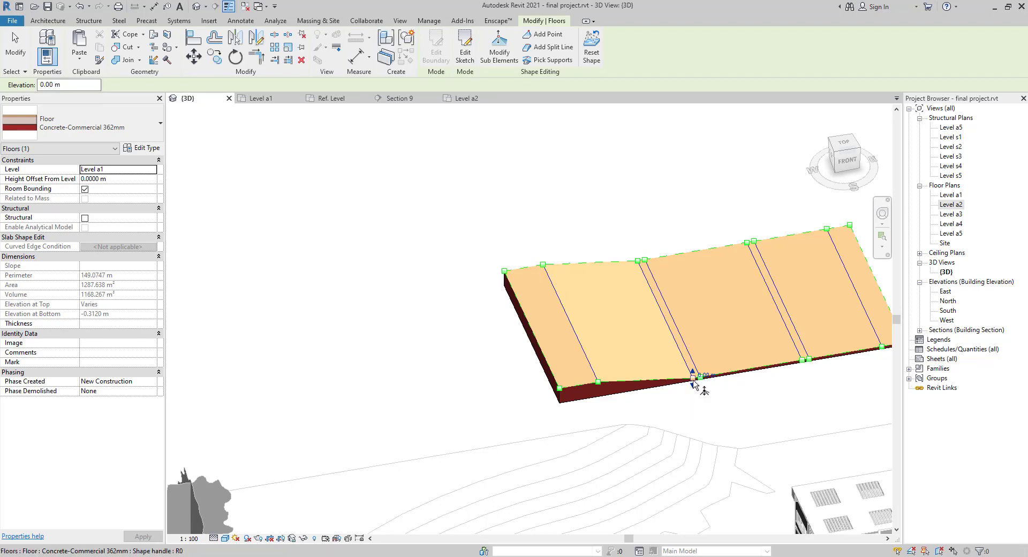
{"action": "scroll", "coordinate": [702, 381], "scroll_direction": "up", "scroll_amount": 3}
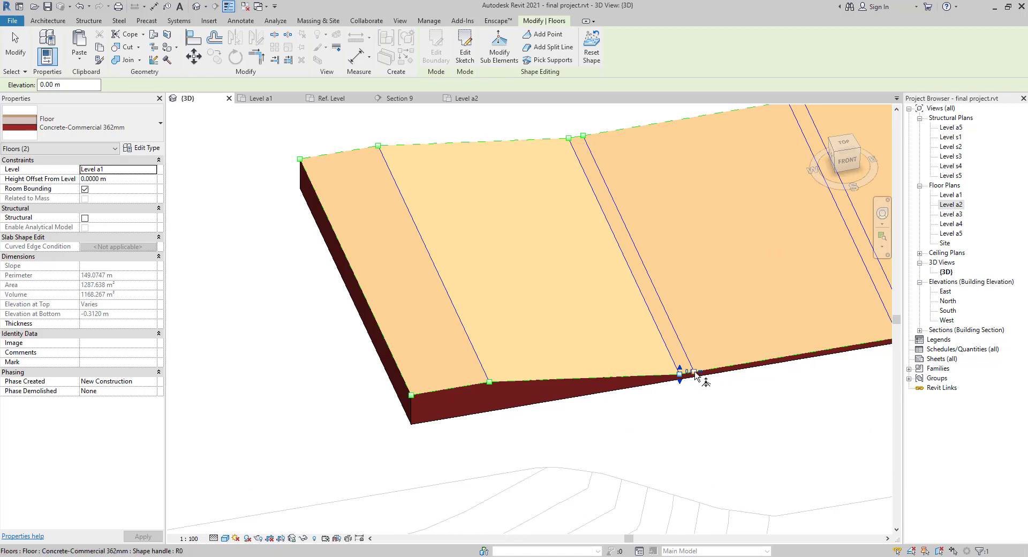
{"action": "left_click", "coordinate": [687, 373], "text": "ctrl"}
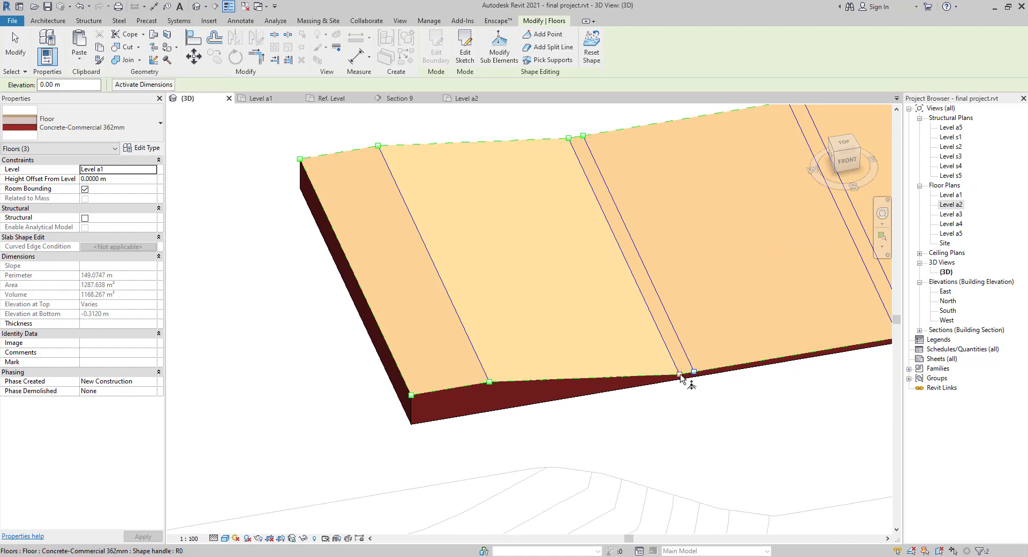
{"action": "left_click_drag", "start_coordinate": [680, 375], "coordinate": [668, 414]}
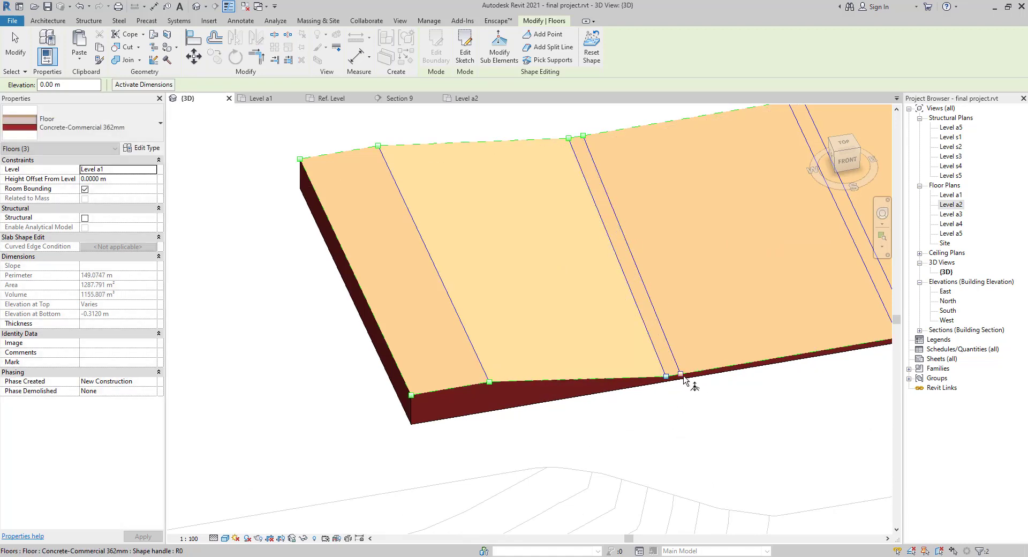
- Try to move the third split line's front end point back along the floor's front edge
{"action": "key", "text": "Escape"}
{"action": "left_click", "coordinate": [683, 377]}
{"action": "left_click_drag", "start_coordinate": [682, 380], "coordinate": [709, 370]}
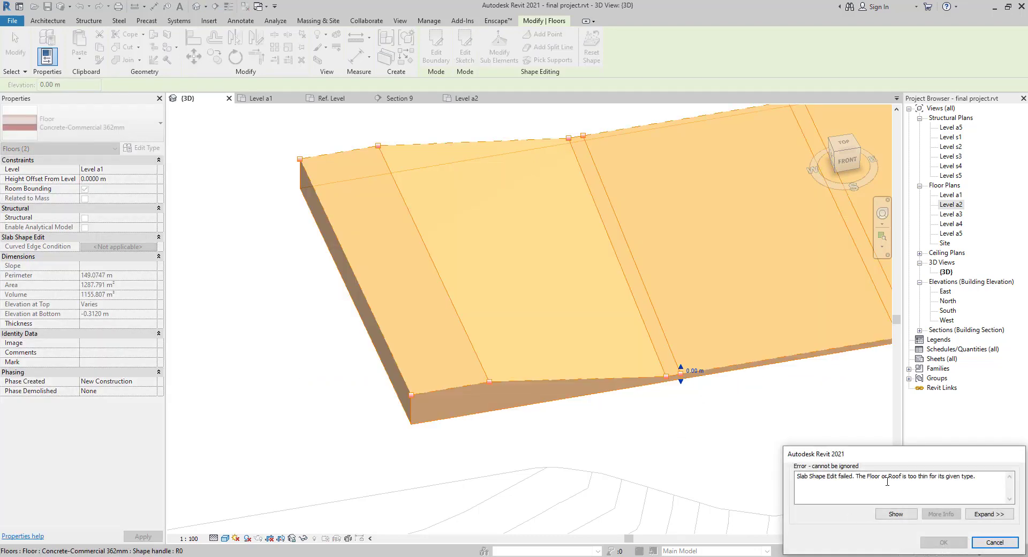
{"action": "left_click", "coordinate": [992, 544]}
- Open the Level a1 floor plan and frame the displaced split line ends at the floor's lower edge
{"action": "double_click", "coordinate": [954, 205]}
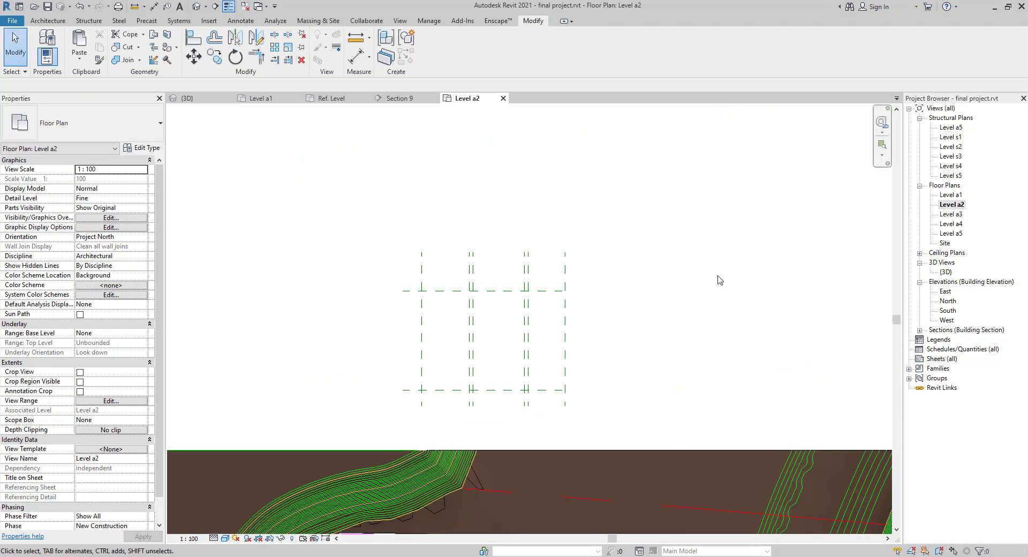
{"action": "double_click", "coordinate": [952, 195]}
{"action": "scroll", "coordinate": [455, 426], "scroll_direction": "up", "scroll_amount": 5}
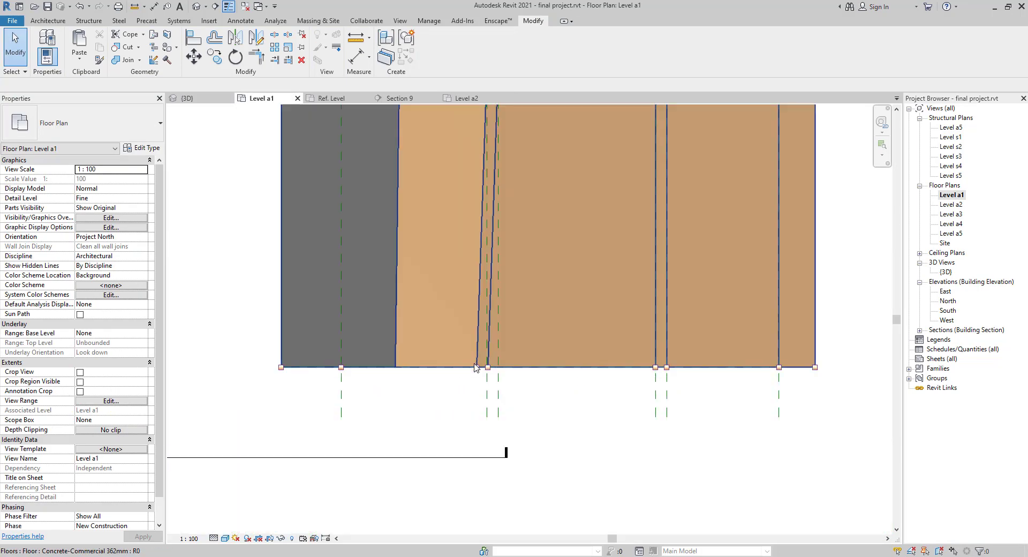
{"action": "left_click", "coordinate": [475, 367]}
{"action": "key", "text": "Escape"}
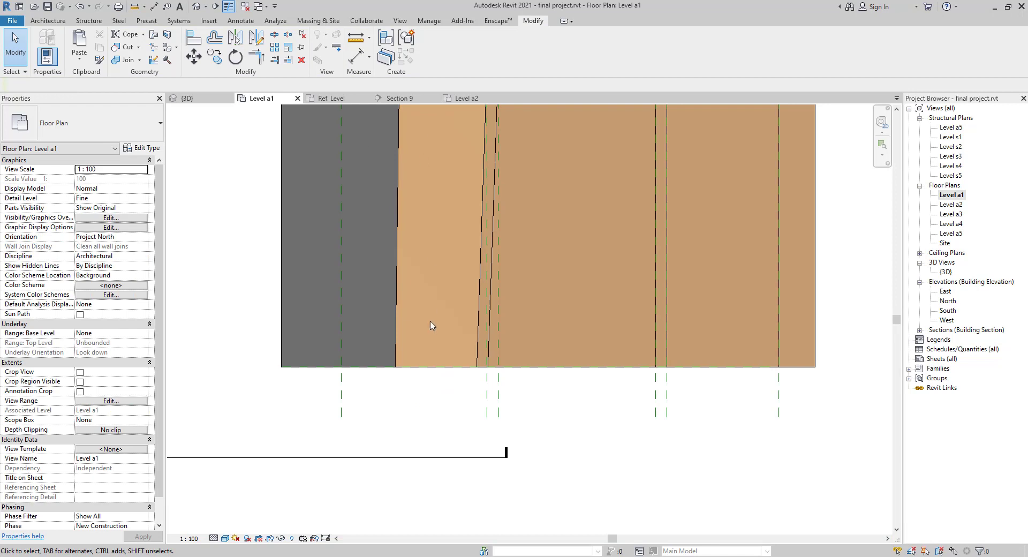
- Edit the floor's sub-elements and move the lower end points of the third and second split lines back onto their reference planes
{"action": "left_click", "coordinate": [389, 312]}
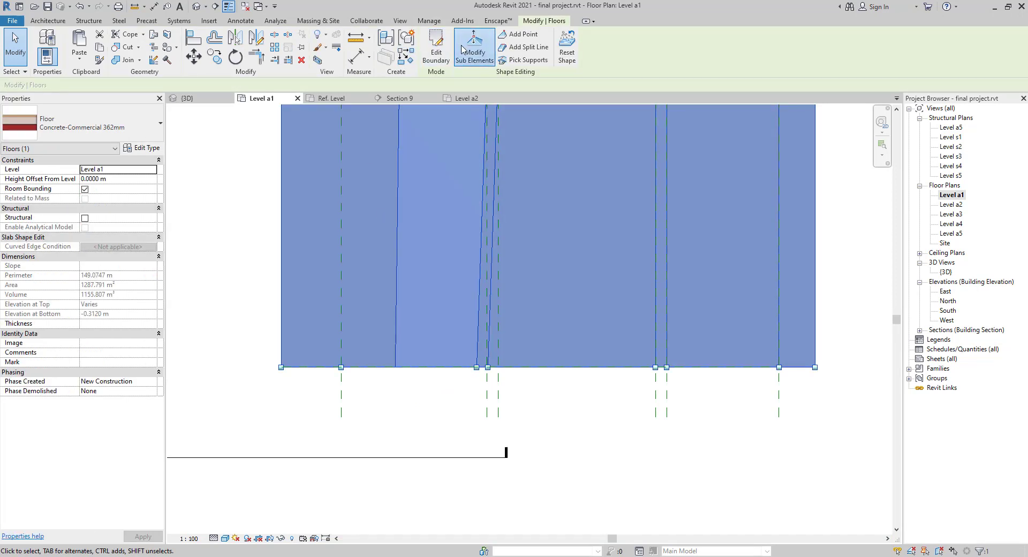
{"action": "left_click", "coordinate": [474, 52]}
{"action": "left_click", "coordinate": [489, 378]}
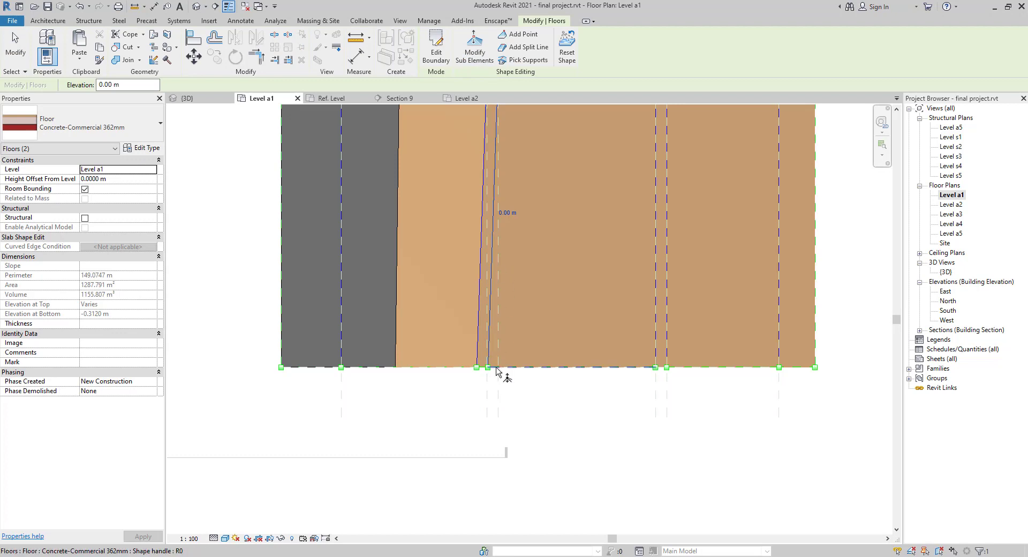
{"action": "left_click", "coordinate": [488, 368]}
{"action": "left_click", "coordinate": [499, 375]}
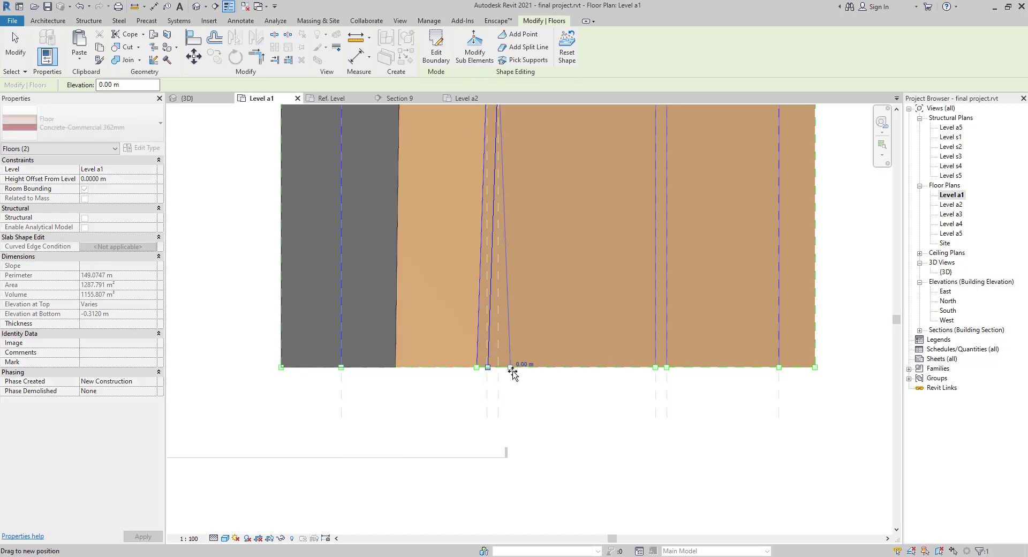
{"action": "left_click_drag", "start_coordinate": [499, 373], "coordinate": [499, 372]}
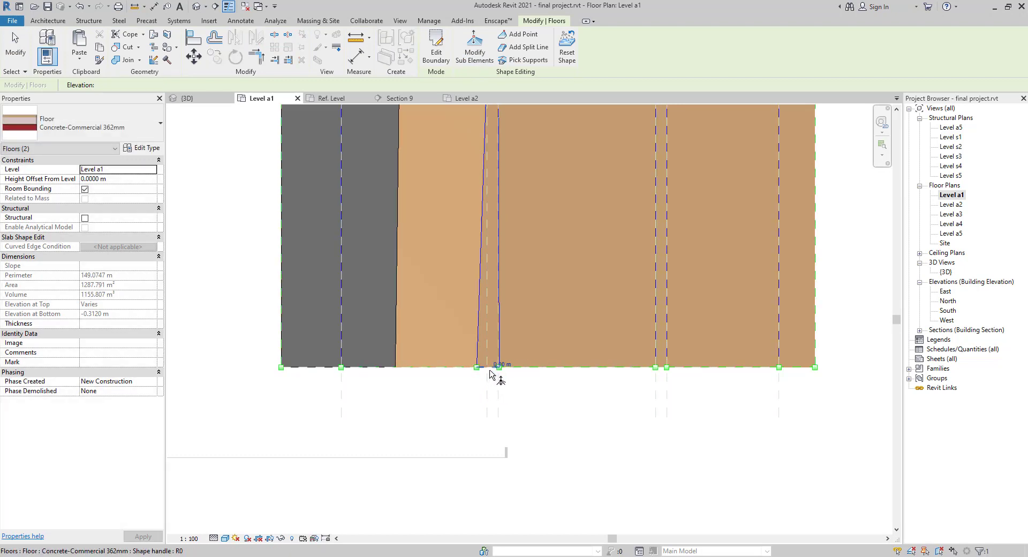
{"action": "left_click", "coordinate": [493, 372]}
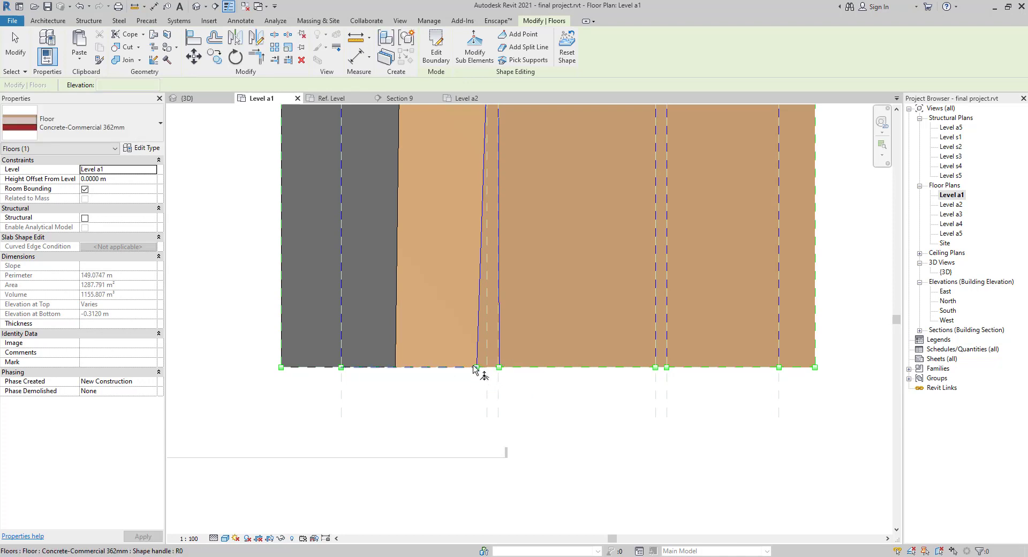
{"action": "left_click", "coordinate": [477, 368]}
{"action": "mouse_move", "coordinate": [486, 371]}
{"action": "left_mouse_down"}
{"action": "mouse_move", "coordinate": [499, 371]}
{"action": "mouse_move", "coordinate": [487, 369]}
{"action": "left_mouse_up"}
- Try to set the third split line's elevation to -2 m
{"action": "left_click", "coordinate": [500, 309]}
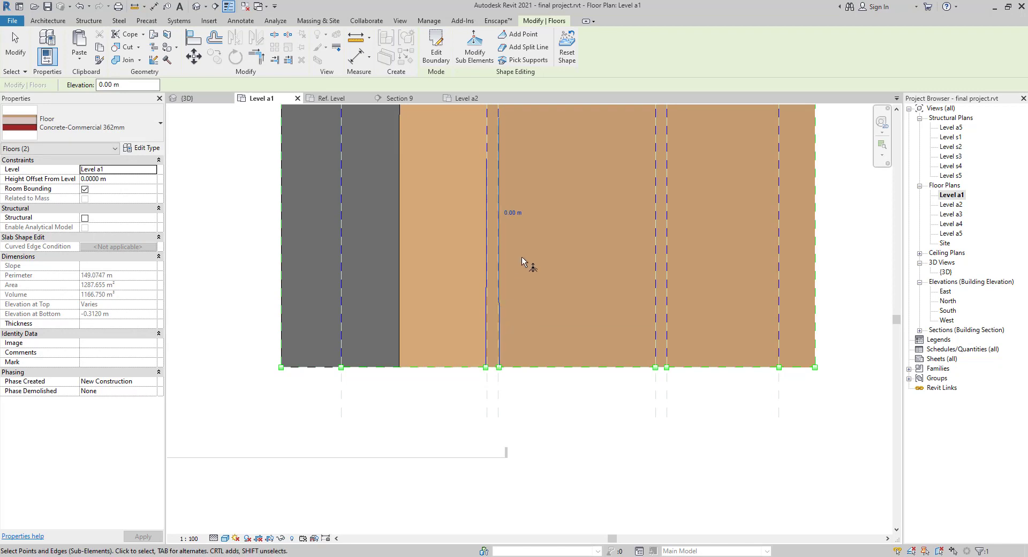
{"action": "left_click", "coordinate": [515, 210]}
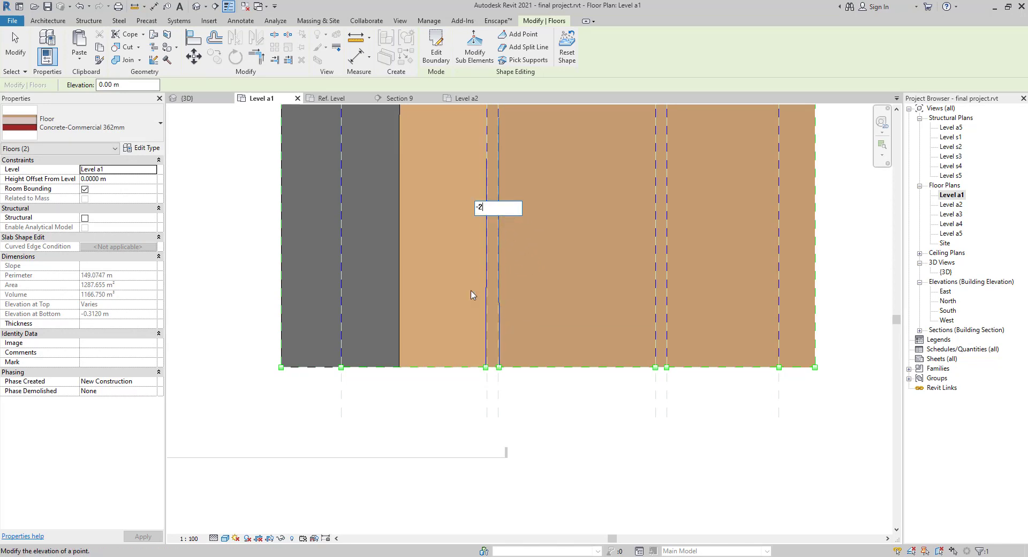
{"action": "key", "text": "Return"}
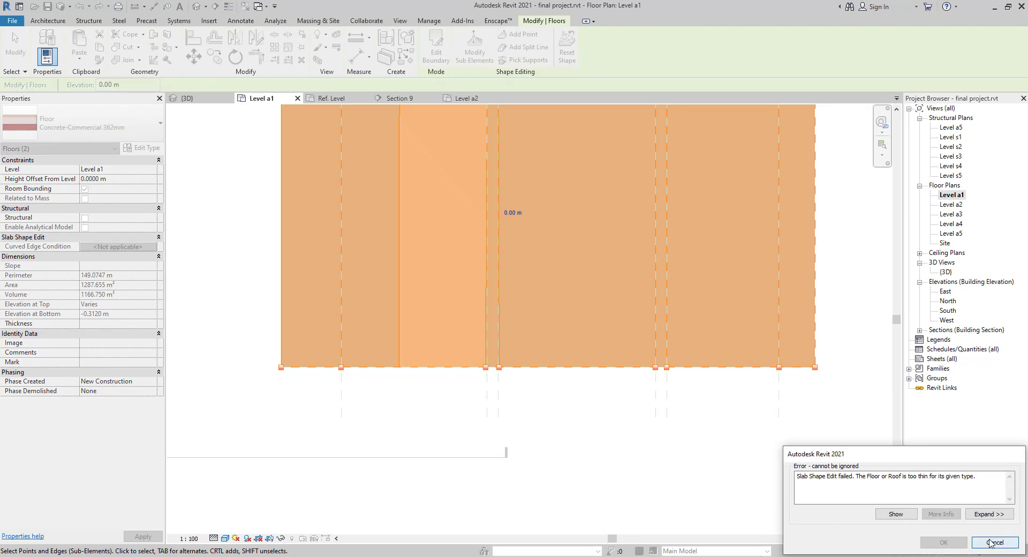
{"action": "left_click", "coordinate": [991, 542]}
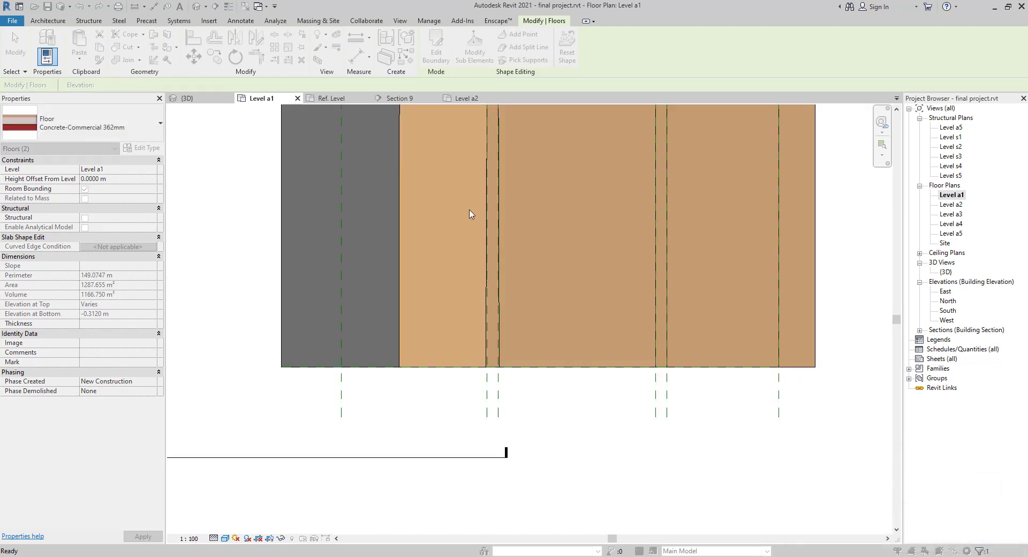
- Try to set the second split line's elevation to -1 m
{"action": "left_click", "coordinate": [502, 265]}
{"action": "left_click", "coordinate": [490, 265]}
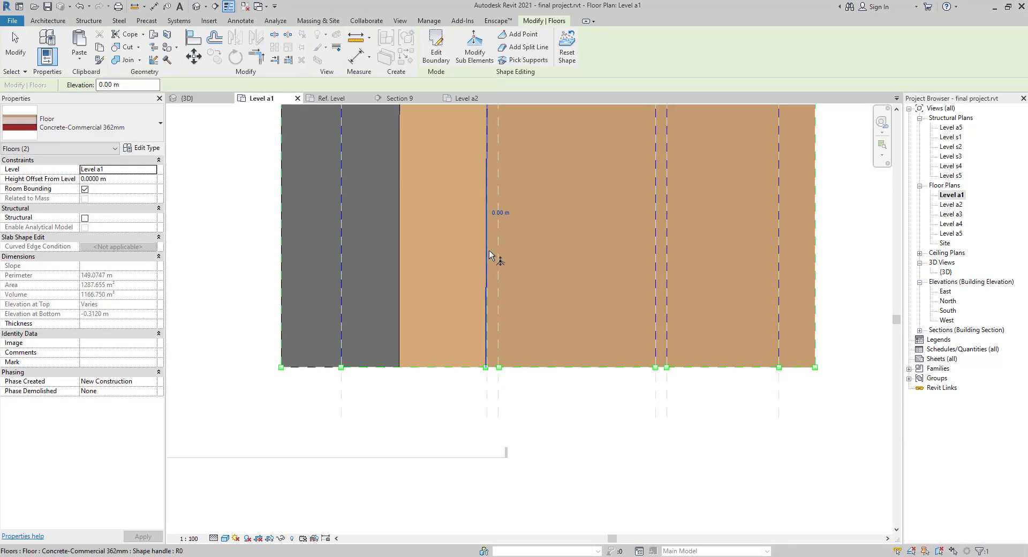
{"action": "left_click", "coordinate": [501, 212]}
{"action": "type", "text": "-1"}
{"action": "key", "text": "Return"}
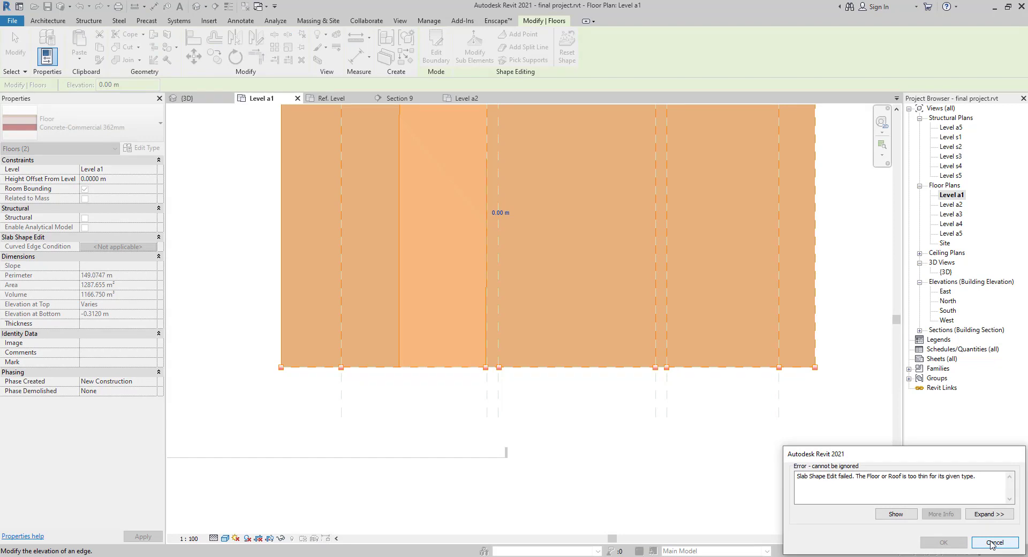
{"action": "left_click", "coordinate": [994, 542]}
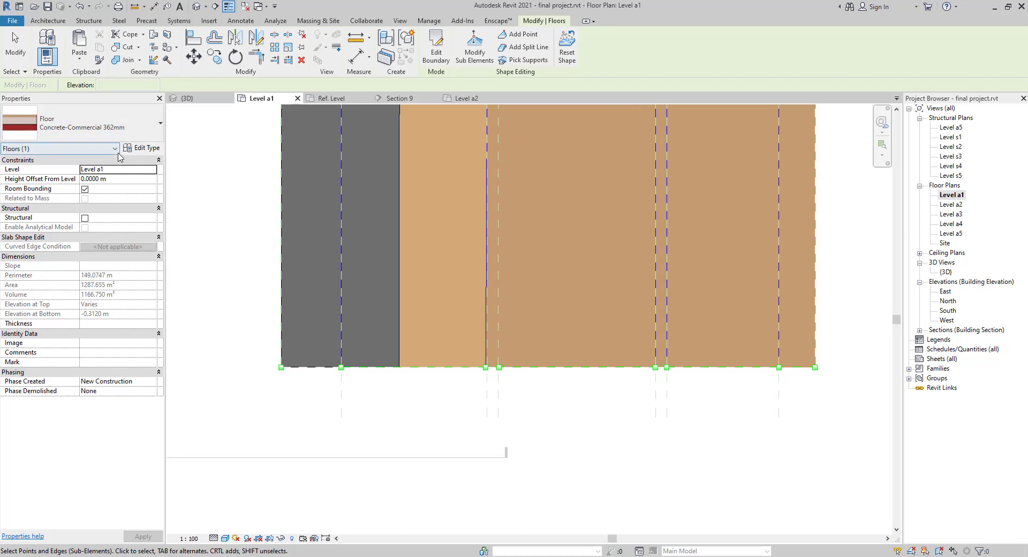
- Turn off variable thickness for the Structure [1] layer in the Concrete-Commercial 362mm floor type's assembly
{"action": "left_click", "coordinate": [132, 148]}
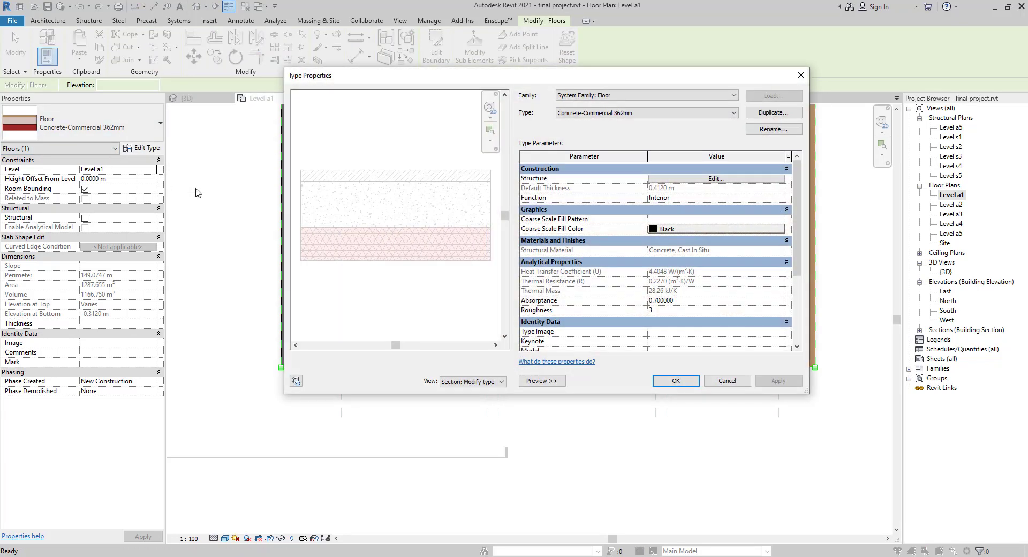
{"action": "left_click", "coordinate": [718, 179]}
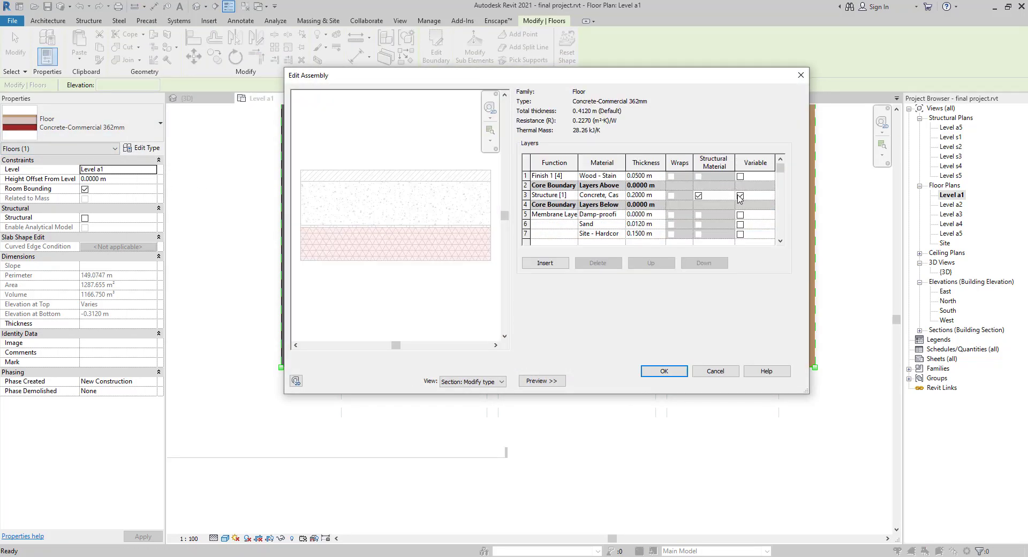
{"action": "left_click", "coordinate": [664, 372]}
{"action": "left_click", "coordinate": [662, 379]}
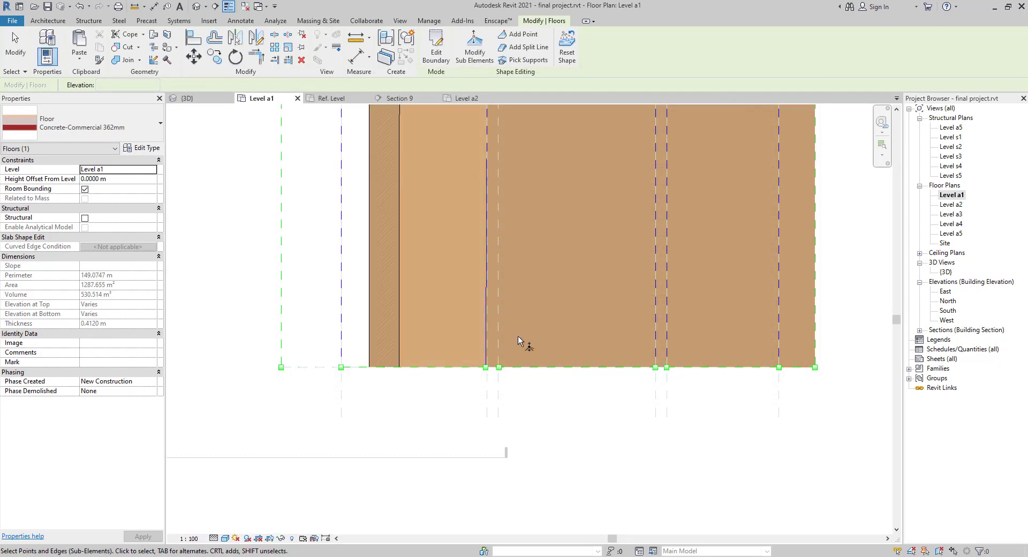
- Lower the elevation of the whole second split line below the level of the adjacent third split line
{"action": "left_click", "coordinate": [490, 274]}
{"action": "left_click", "coordinate": [501, 210]}
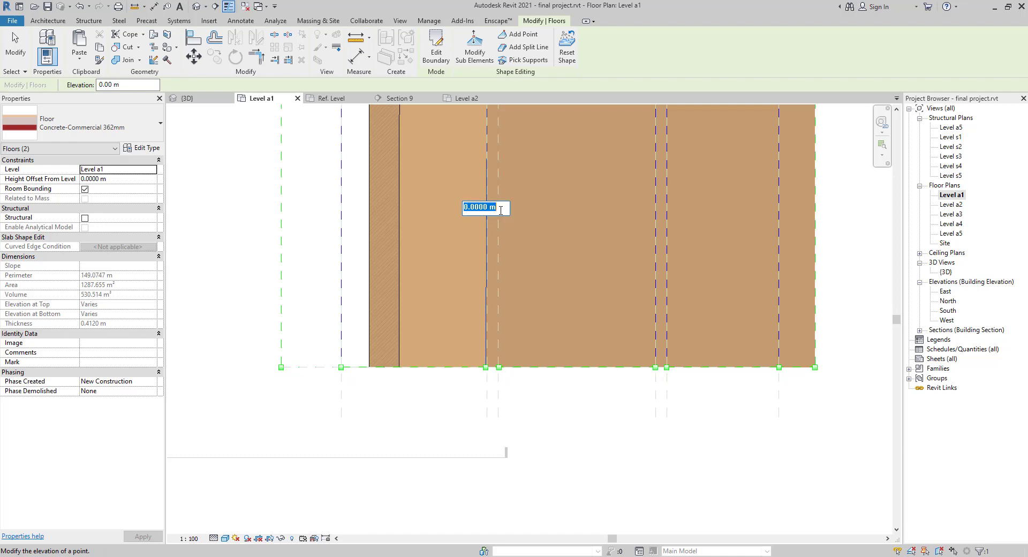
{"action": "key", "text": "Return"}
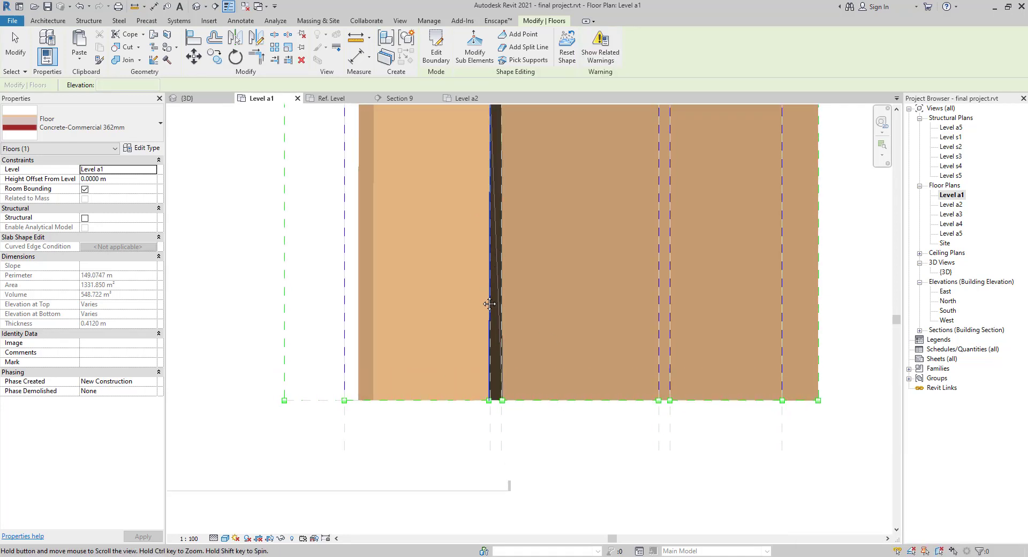
- Set the elevation of the fourth and fifth split lines, the pair bounding the second narrow strip, to -2 m
{"action": "left_click", "coordinate": [657, 284]}
{"action": "left_click", "coordinate": [665, 307]}
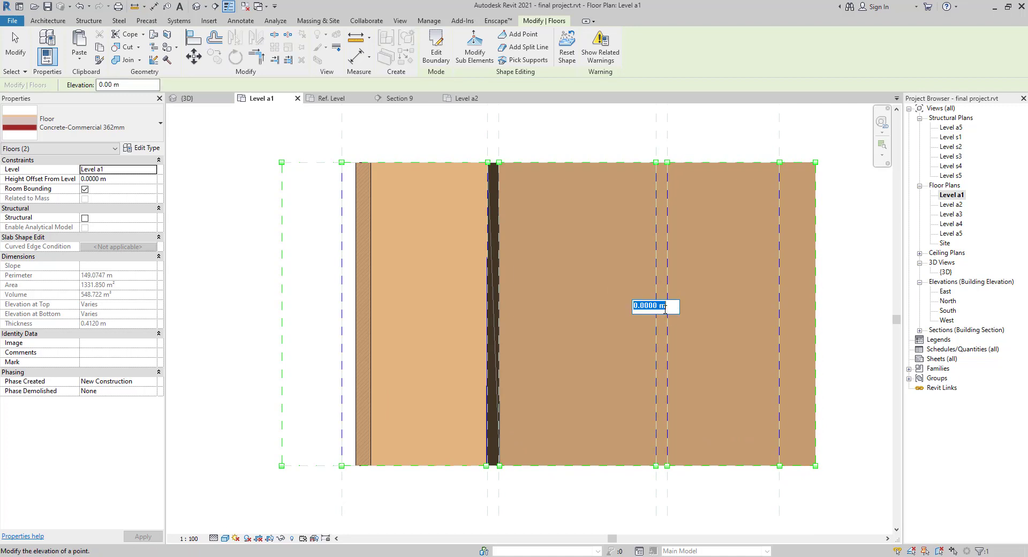
{"action": "type", "text": "-2"}
{"action": "key", "text": "Return"}
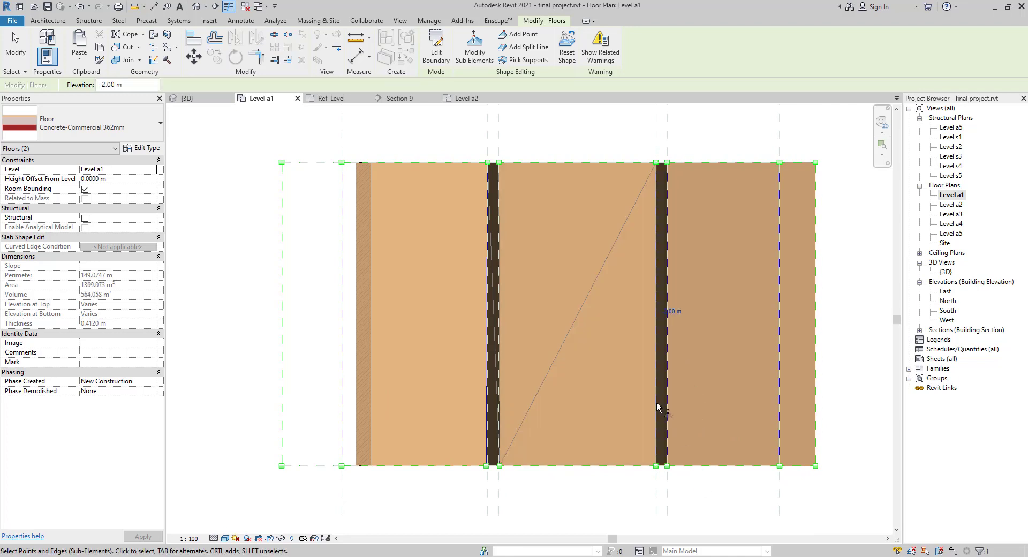
{"action": "left_click", "coordinate": [681, 314]}
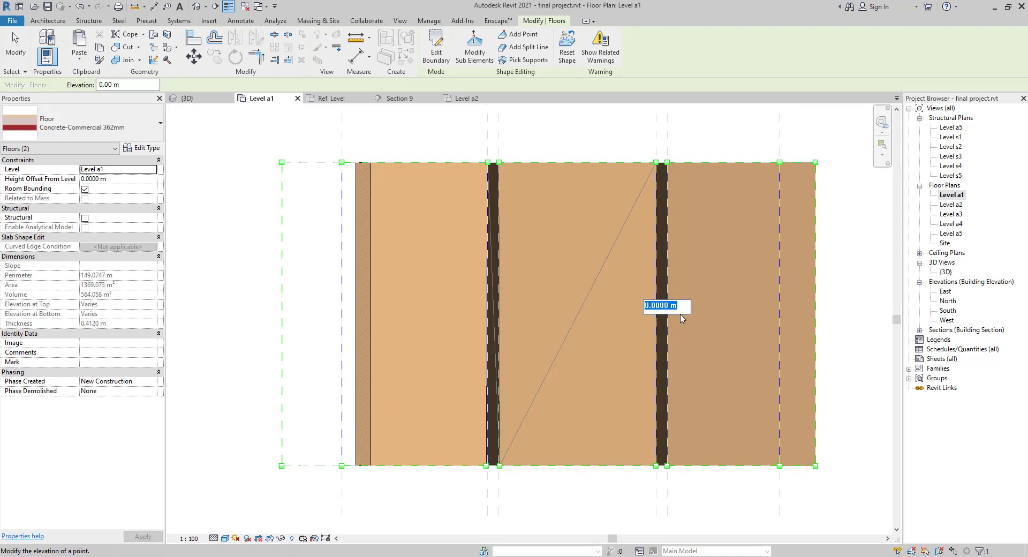
{"action": "key", "text": "Return"}
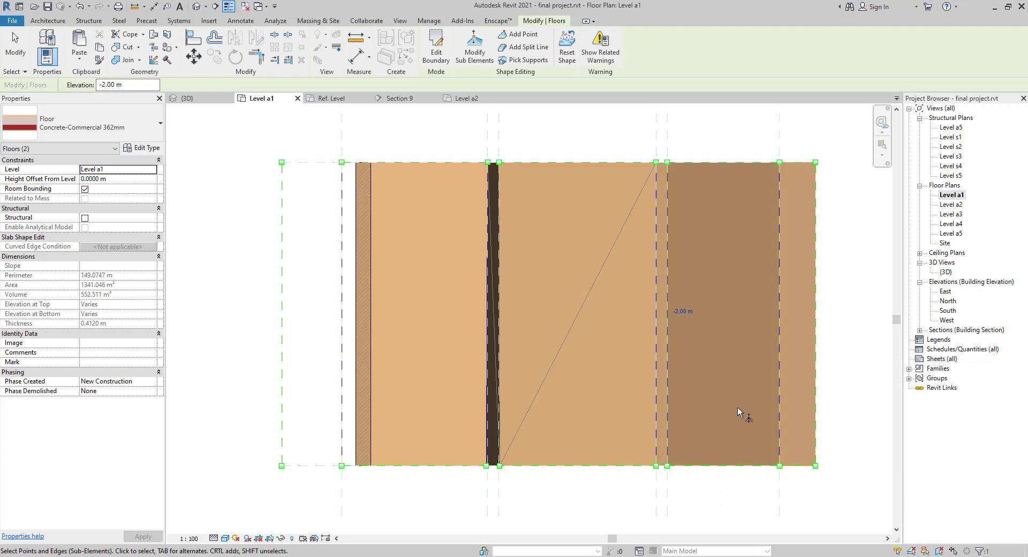
- Set the elevation of the sixth split line and of the floor's outer edge beside it to 3 m
{"action": "left_click", "coordinate": [788, 343]}
{"action": "left_click", "coordinate": [793, 311]}
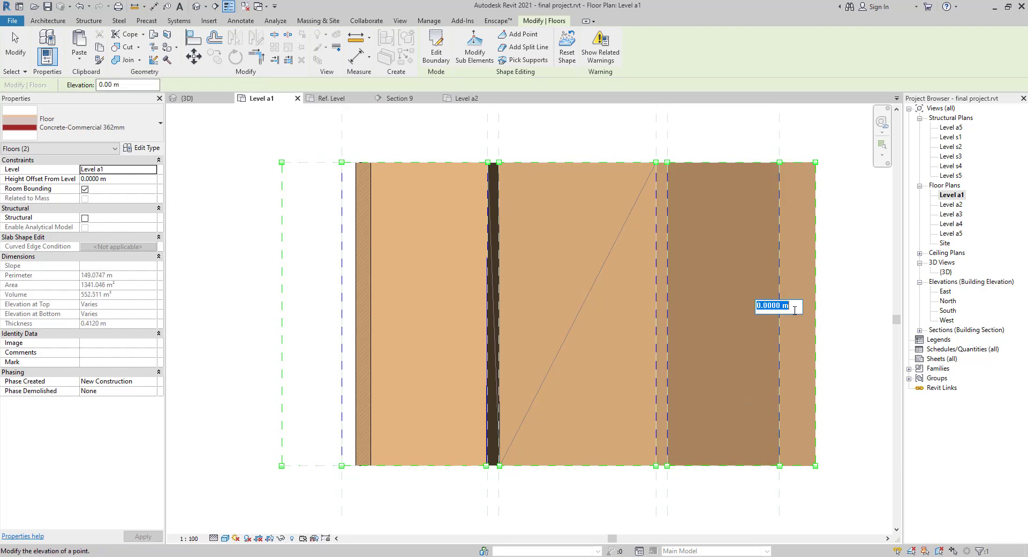
{"action": "key", "text": "Return"}
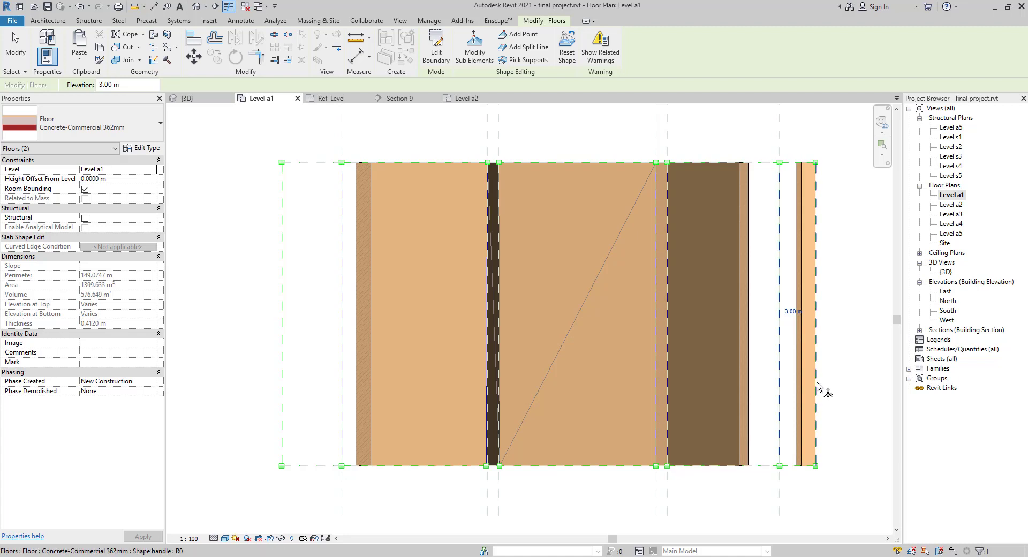
{"action": "left_click", "coordinate": [816, 381]}
{"action": "left_click", "coordinate": [822, 312]}
{"action": "key", "text": "Return"}
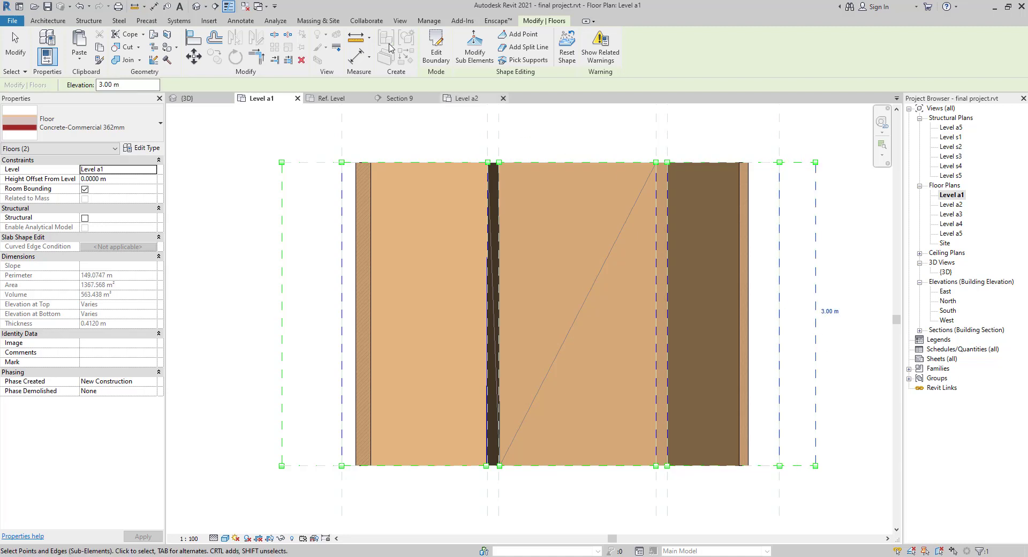
- Switch to the 3D view and set the third split line's elevation to -2 m
{"action": "left_click", "coordinate": [200, 7]}
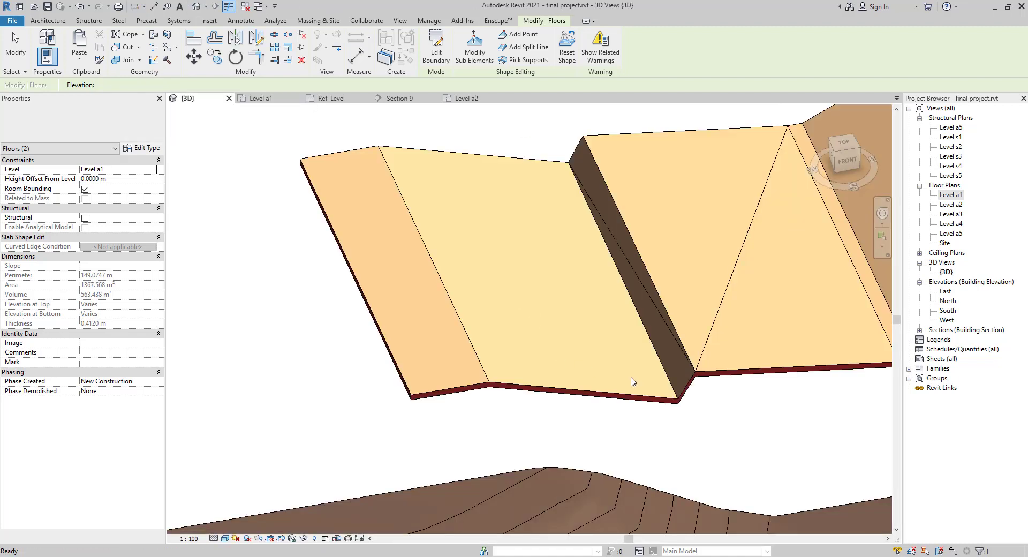
{"action": "scroll", "coordinate": [501, 359], "scroll_direction": "down", "scroll_amount": 2}
{"action": "middle_click_drag", "start_coordinate": [612, 376], "coordinate": [629, 365], "text": "shift"}
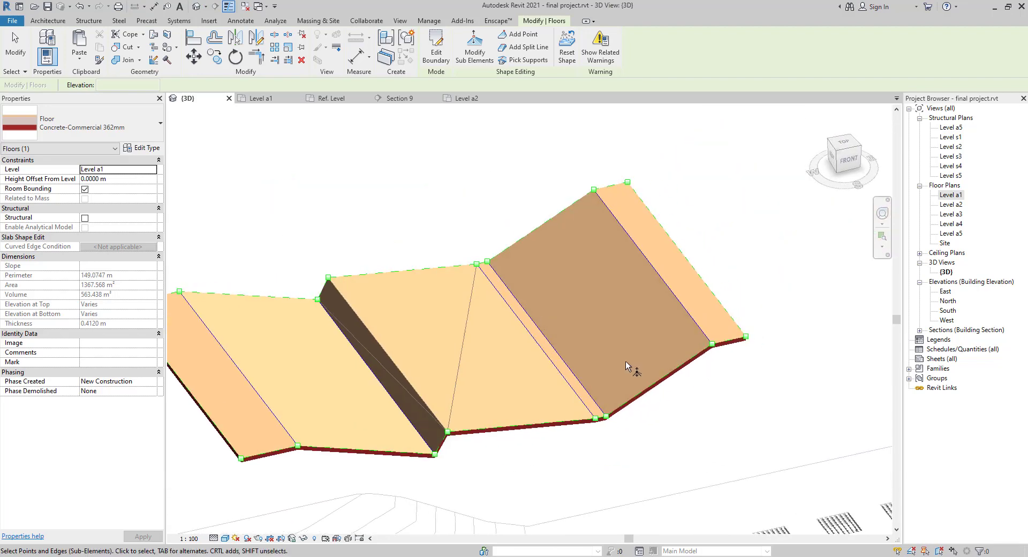
{"action": "left_click", "coordinate": [429, 413]}
{"action": "left_click", "coordinate": [399, 348]}
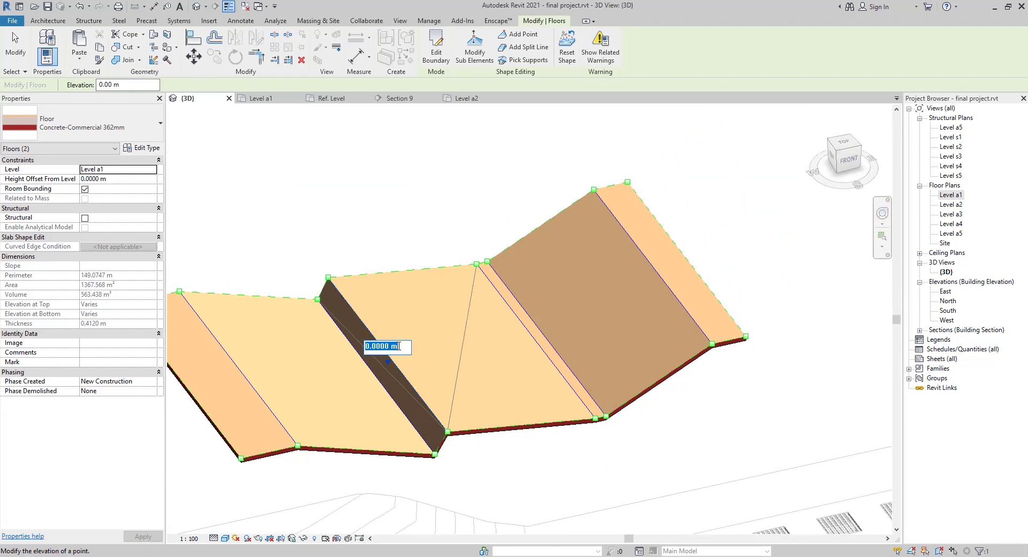
{"action": "type", "text": "-2"}
{"action": "key", "text": "Return"}
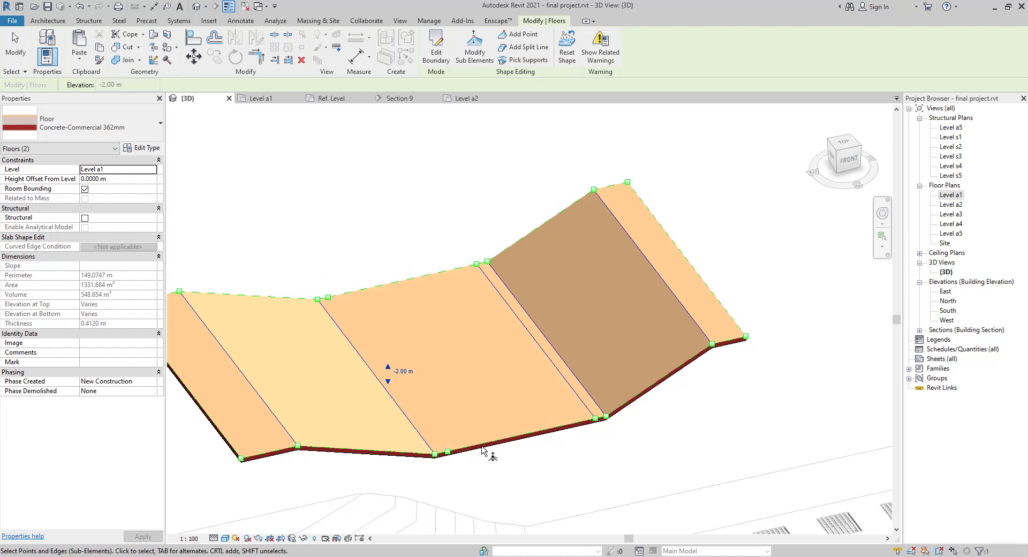
- Set the elevation of the first split line and of the floor's outer edge beside it to 3 m
{"action": "left_click", "coordinate": [285, 433]}
{"action": "left_click", "coordinate": [253, 367]}
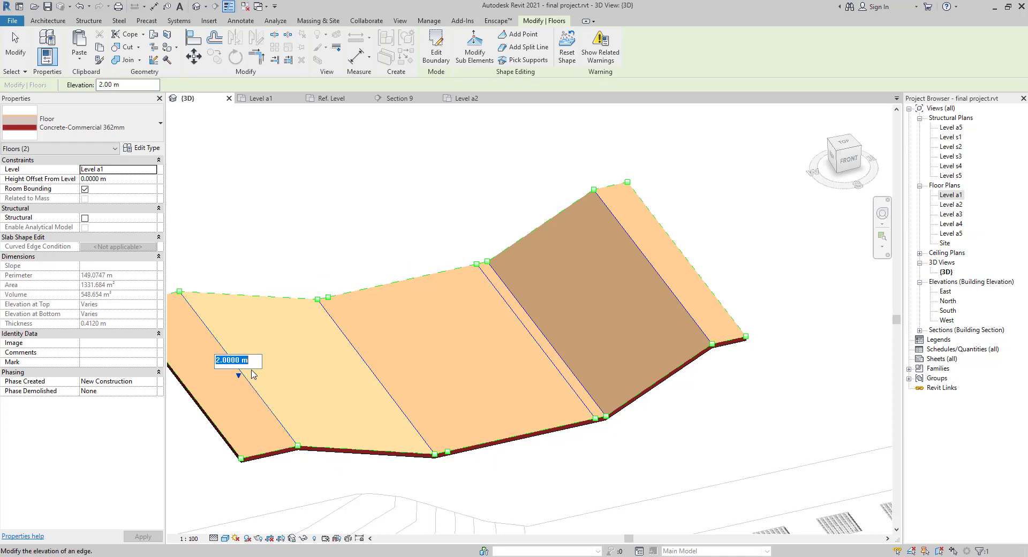
{"action": "key", "text": "Return"}
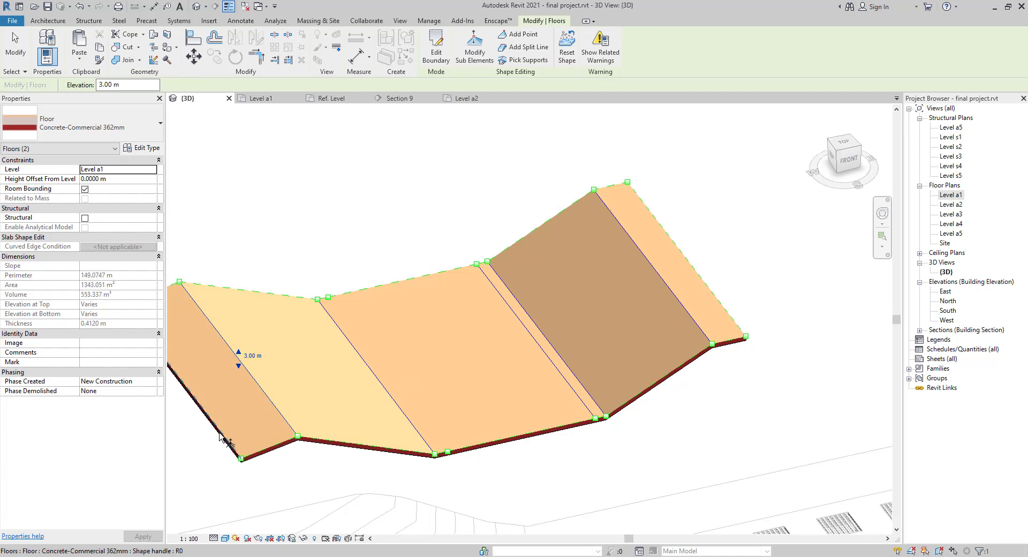
{"action": "left_click", "coordinate": [221, 433]}
{"action": "left_click", "coordinate": [194, 376]}
{"action": "type", "text": "3"}
{"action": "key", "text": "Return"}
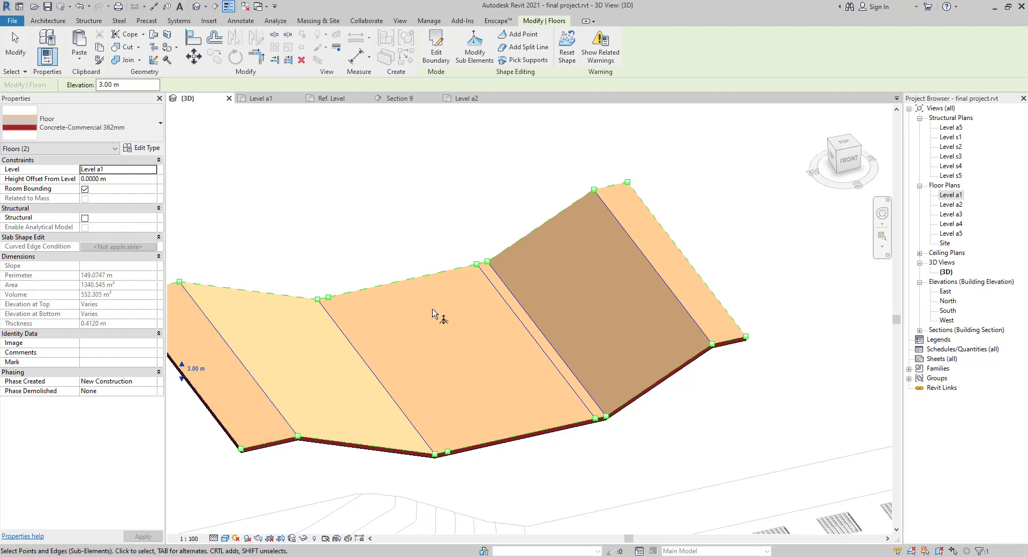
- Set the elevation of the sixth split line and of the floor's outer edge beside it to 5 m
{"action": "left_click", "coordinate": [655, 271]}
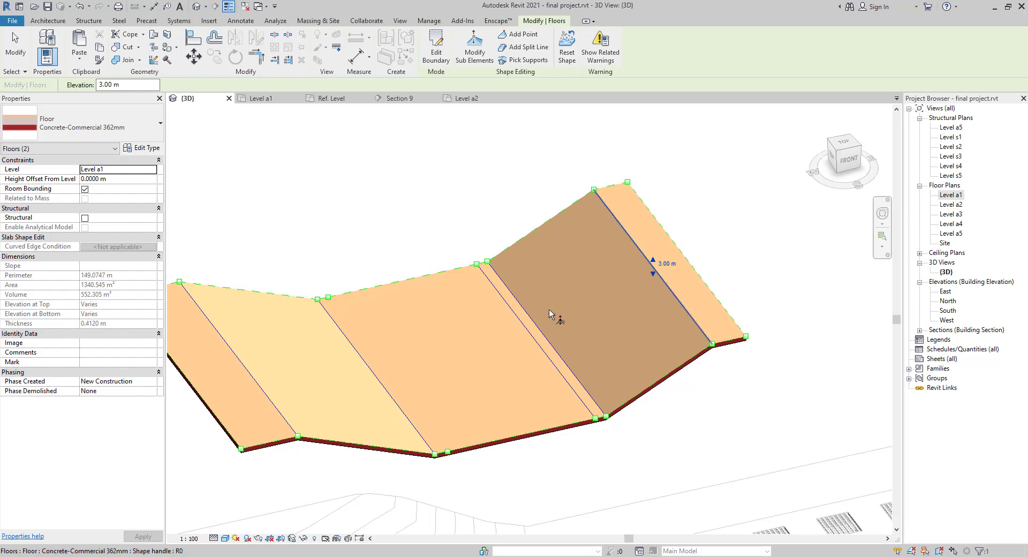
{"action": "left_click", "coordinate": [666, 263]}
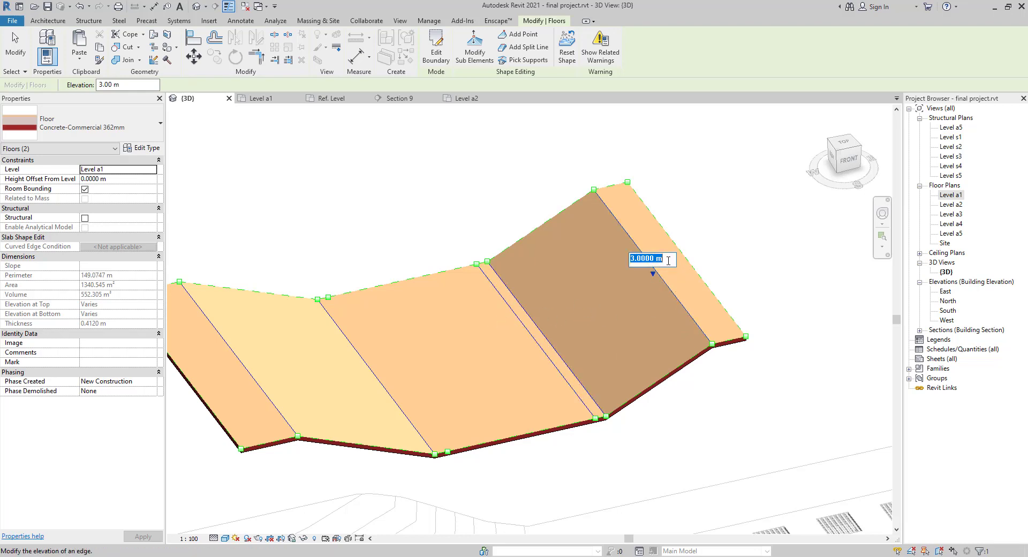
{"action": "type", "text": "5"}
{"action": "key", "text": "Return"}
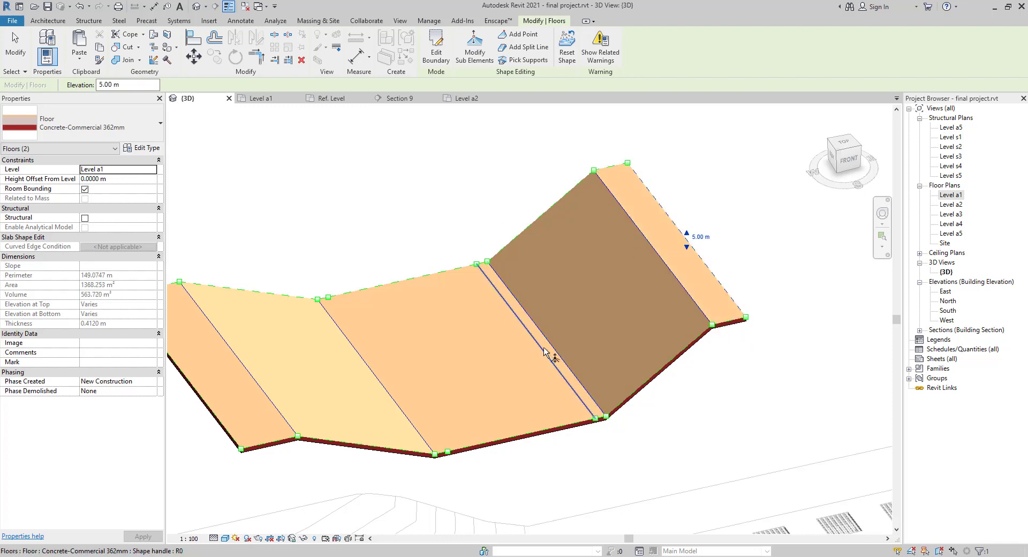
{"action": "middle_click_drag", "start_coordinate": [569, 371], "coordinate": [246, 330], "text": "shift"}
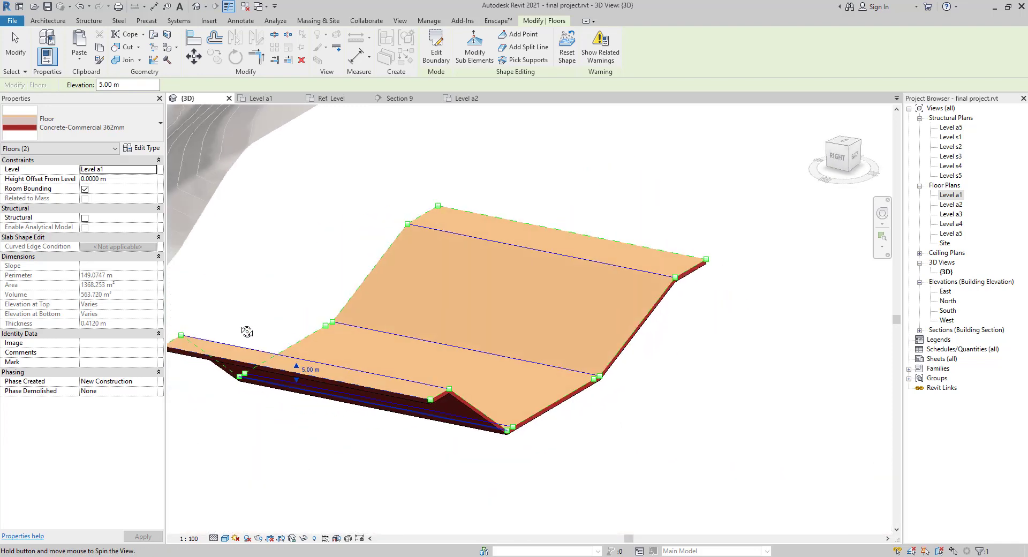
- Finish editing the floor's sub-elements and clear the floor selection
{"action": "middle_click_drag", "start_coordinate": [601, 431], "coordinate": [407, 467], "text": "shift"}
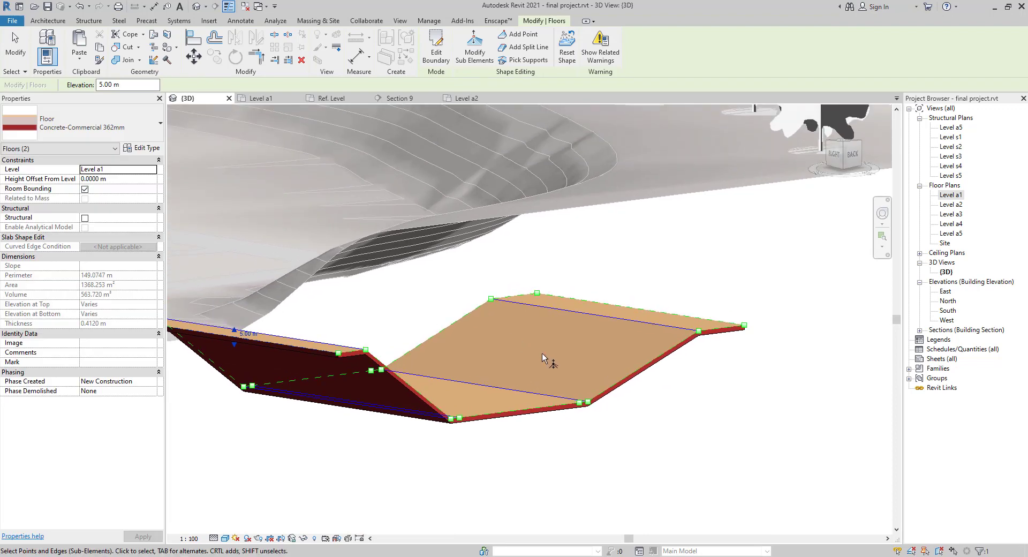
{"action": "left_click", "coordinate": [607, 460]}
{"action": "key", "text": "Escape"}
{"action": "key", "text": "Escape"}
- Change the folded floor's type to Concrete-Domestic 425mm
{"action": "left_click", "coordinate": [536, 423]}
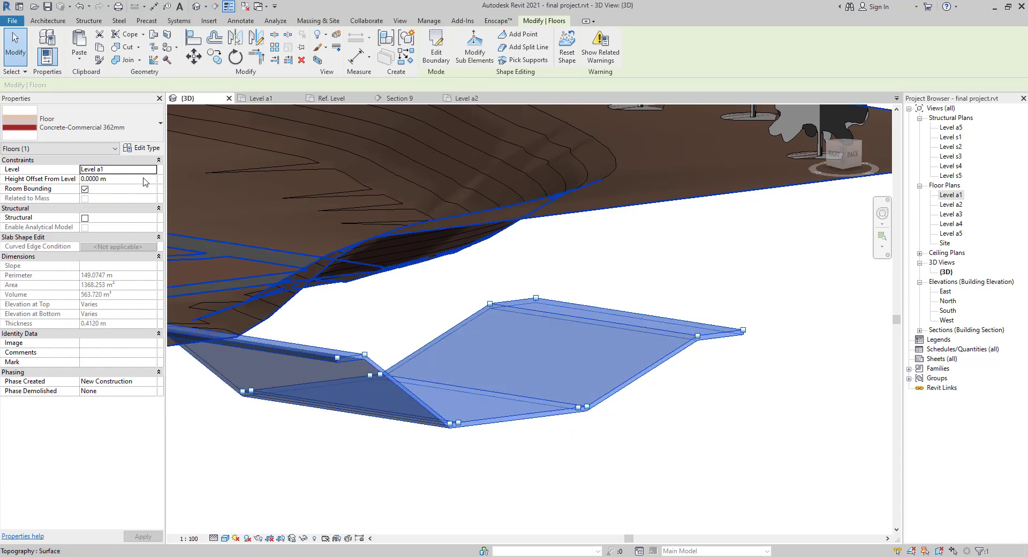
{"action": "left_click", "coordinate": [123, 128]}
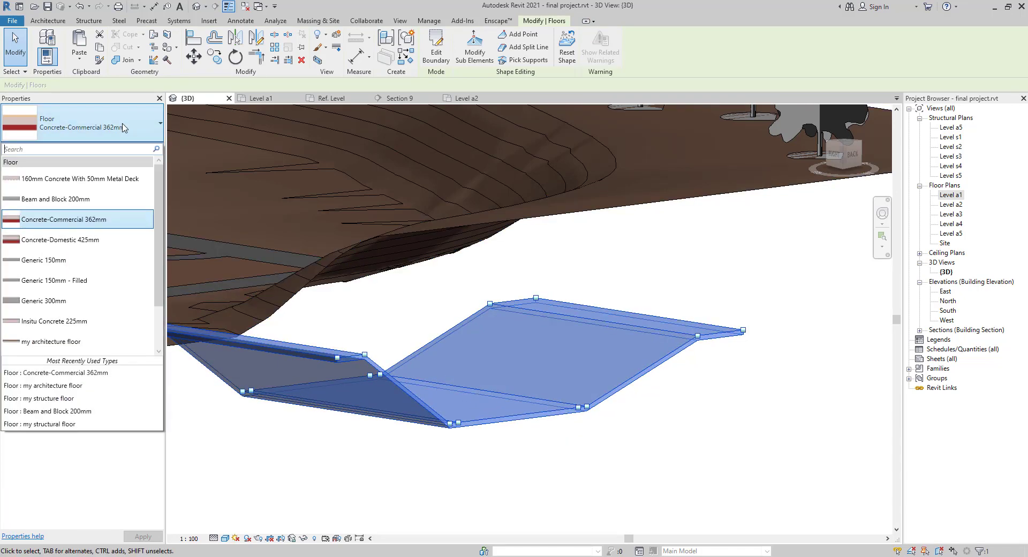
{"action": "left_click", "coordinate": [121, 239]}
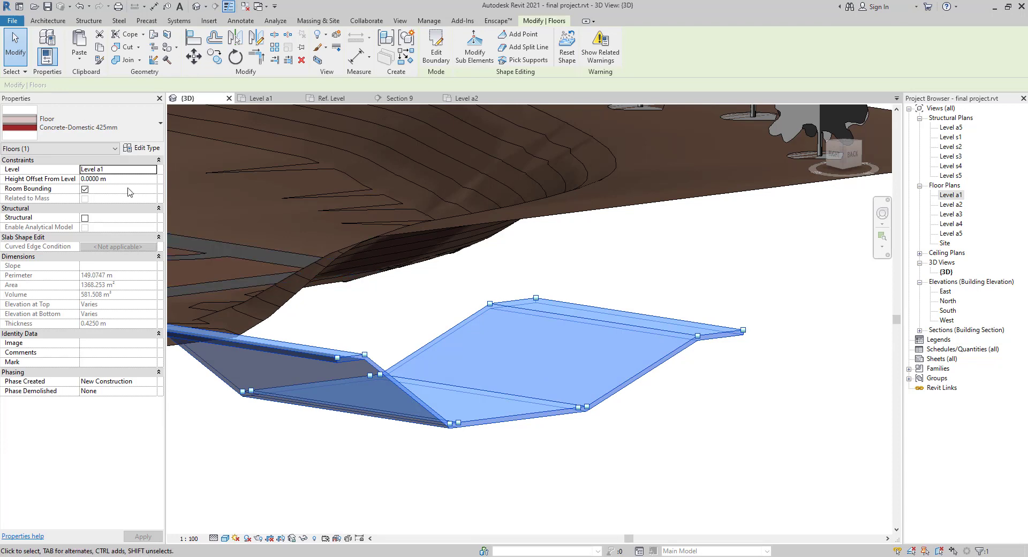
{"action": "left_click", "coordinate": [659, 474]}
- Switch the folded floor's type back to Concrete-Commercial 362mm
{"action": "left_click", "coordinate": [557, 407]}
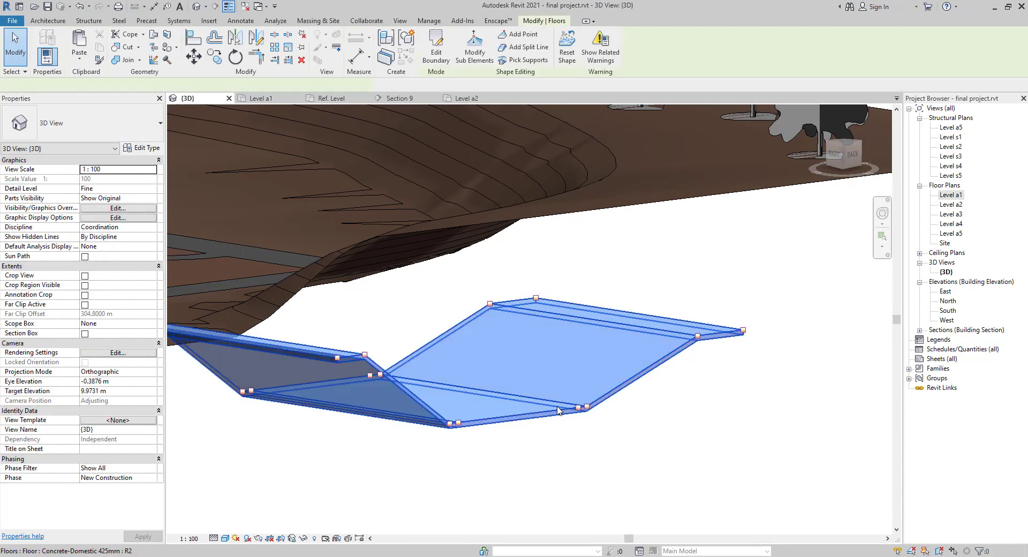
{"action": "left_click", "coordinate": [94, 126]}
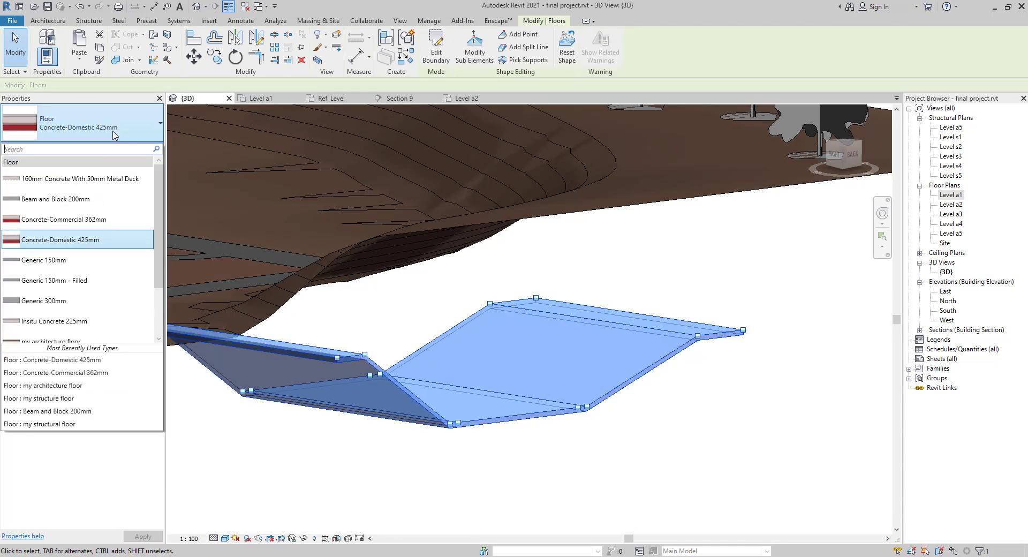
{"action": "left_click", "coordinate": [83, 220]}
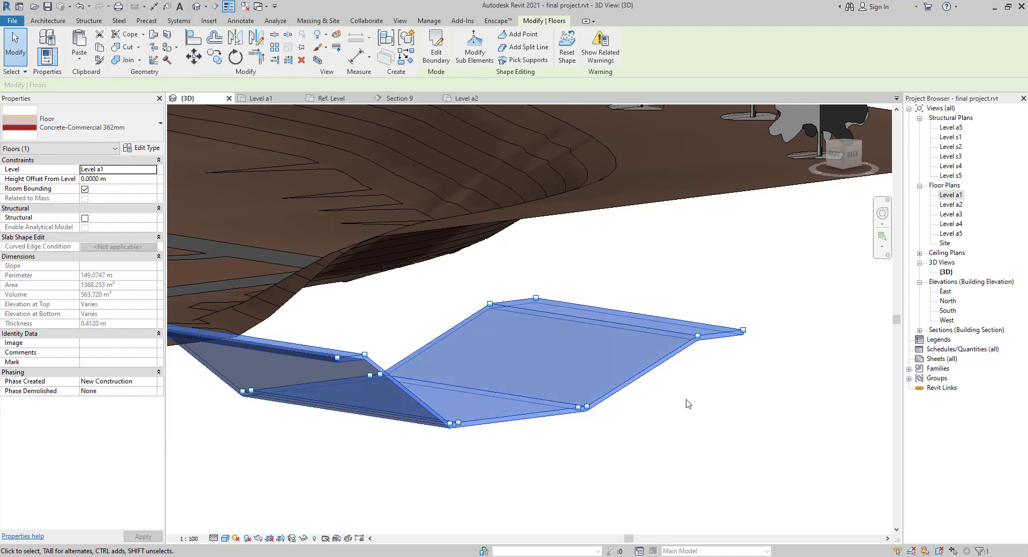
{"action": "left_click", "coordinate": [707, 415]}
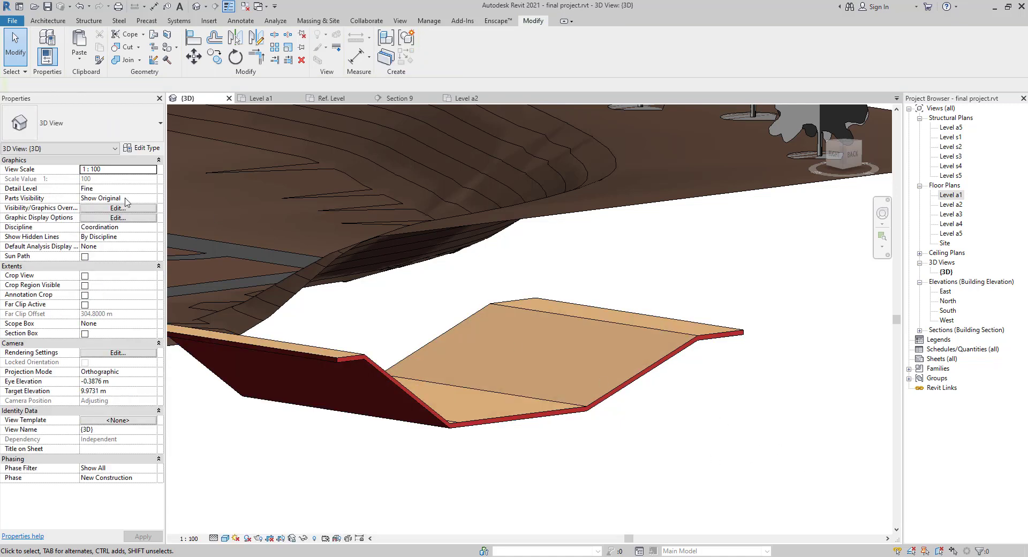
- Inspect the layer structure and Variable settings of the Concrete-Commercial 362mm floor type, leaving the type unedited
{"action": "left_click", "coordinate": [356, 355]}
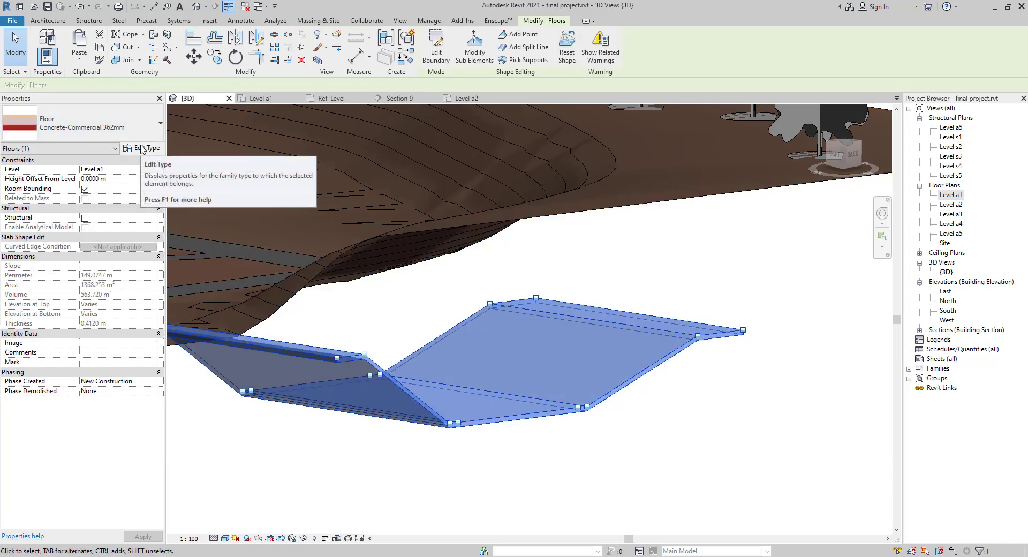
{"action": "left_click", "coordinate": [142, 148]}
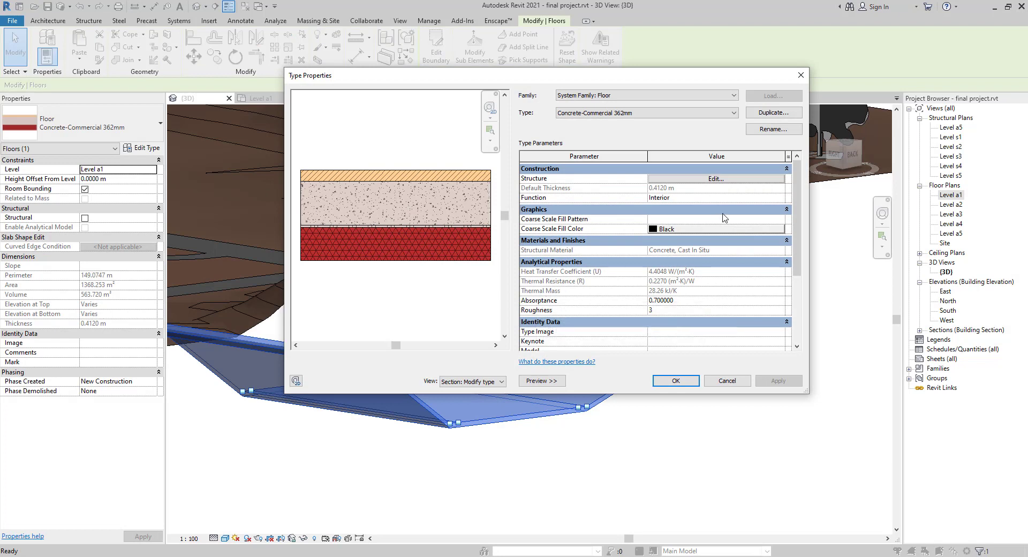
{"action": "left_click", "coordinate": [723, 180]}
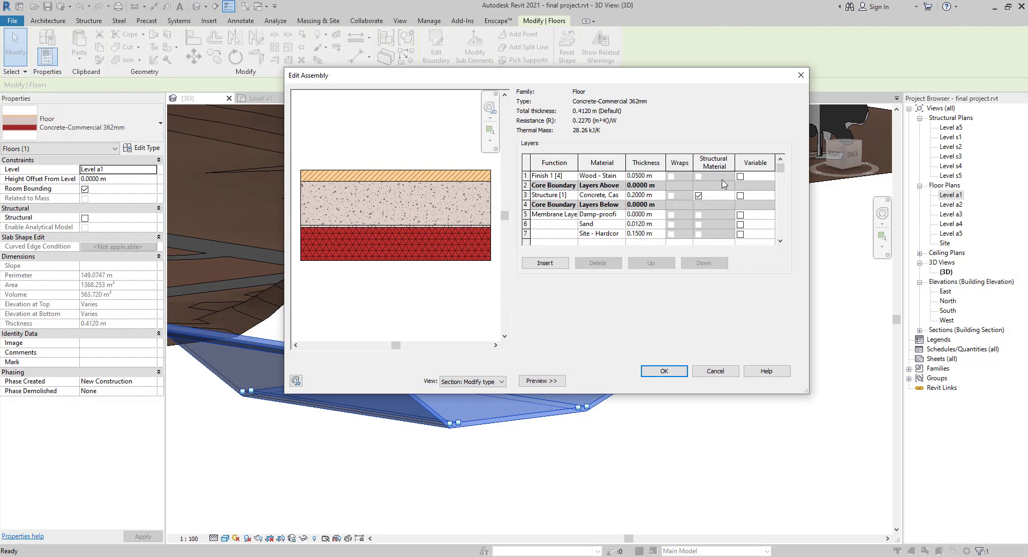
{"action": "scroll", "coordinate": [703, 219], "scroll_direction": "down", "scroll_amount": 1}
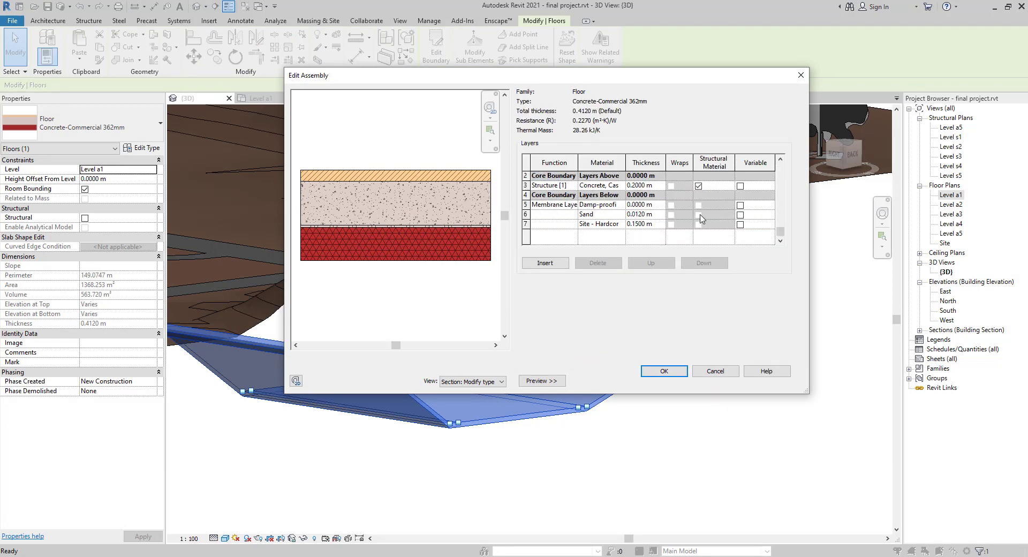
{"action": "scroll", "coordinate": [654, 233], "scroll_direction": "up", "scroll_amount": 1}
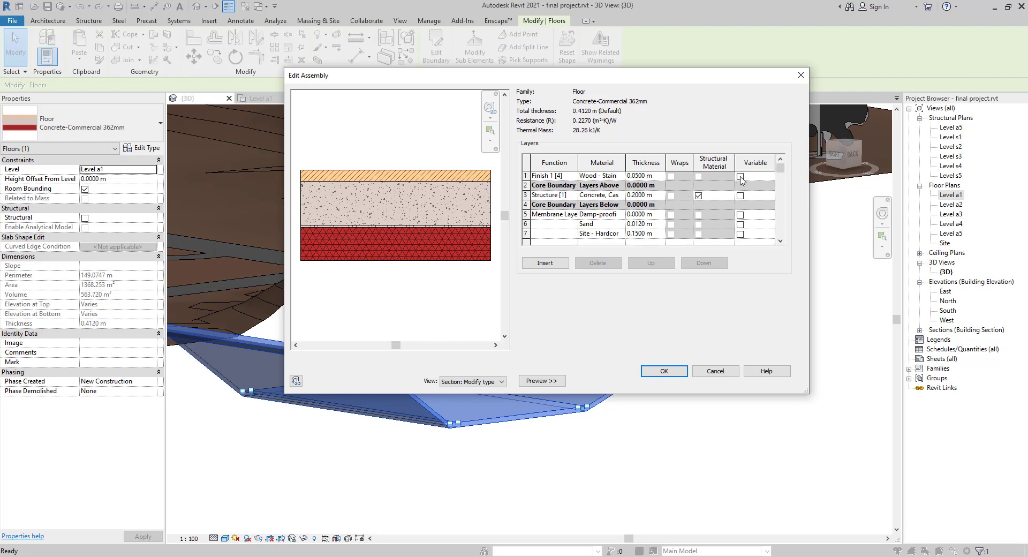
{"action": "left_click", "coordinate": [716, 371]}
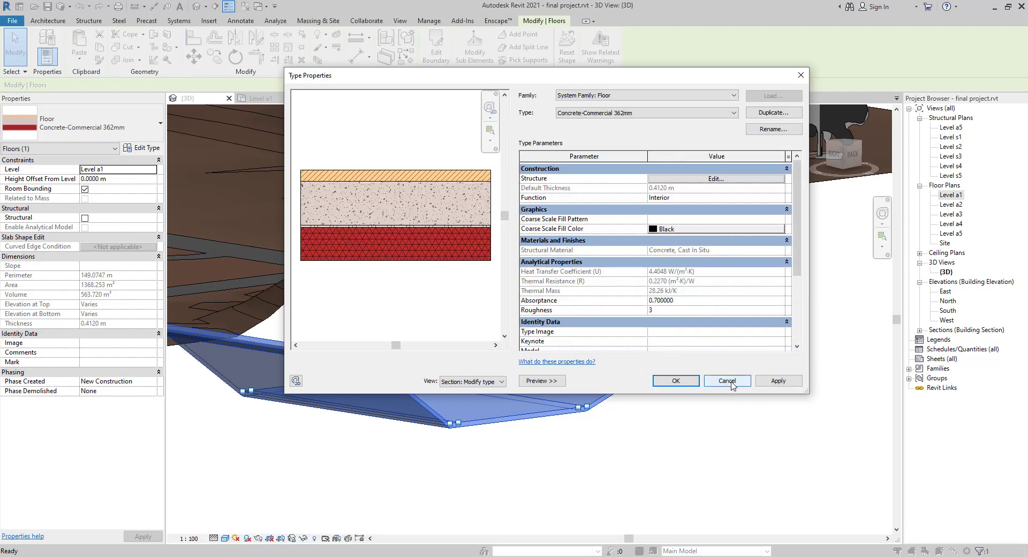
{"action": "left_click", "coordinate": [722, 376]}
- Assign the Concrete-Domestic 425mm type to the folded floor and deselect it
{"action": "left_click", "coordinate": [97, 126]}
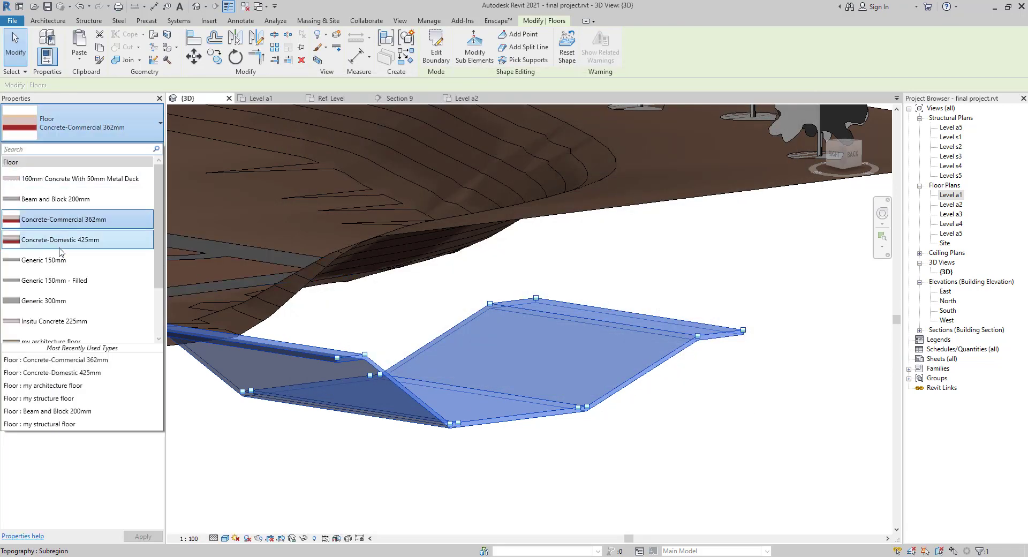
{"action": "scroll", "coordinate": [80, 242], "scroll_direction": "down", "scroll_amount": 1}
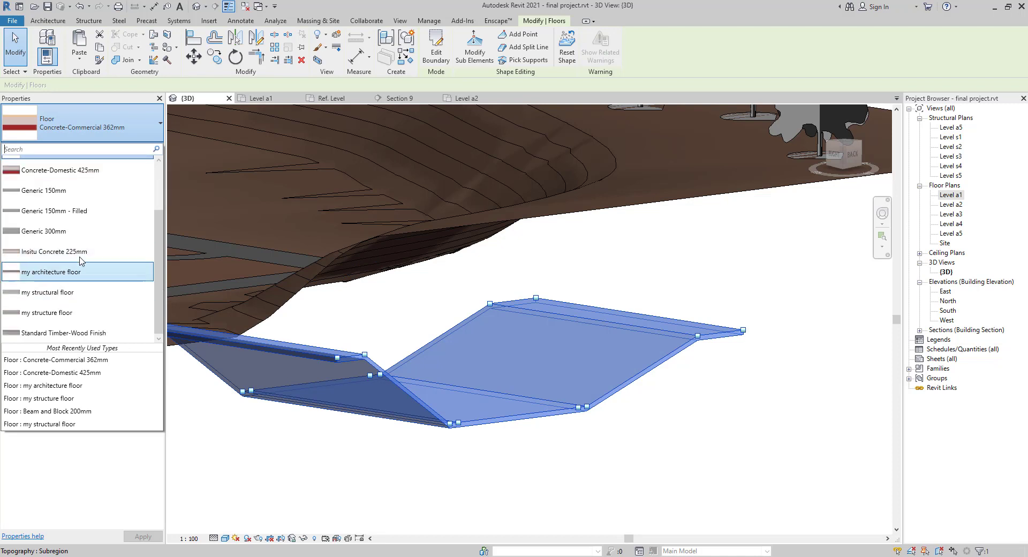
{"action": "scroll", "coordinate": [75, 268], "scroll_direction": "up", "scroll_amount": 1}
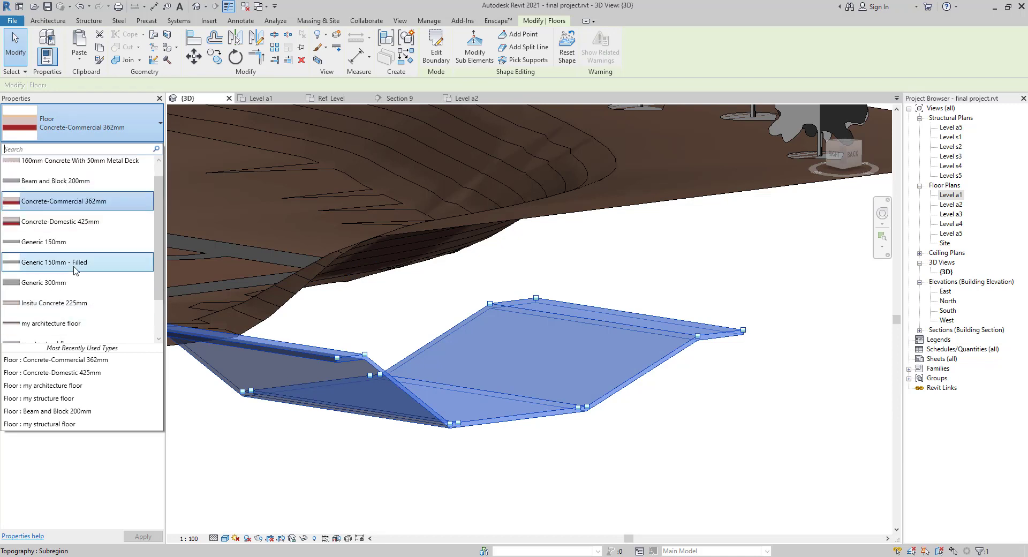
{"action": "left_click", "coordinate": [46, 199]}
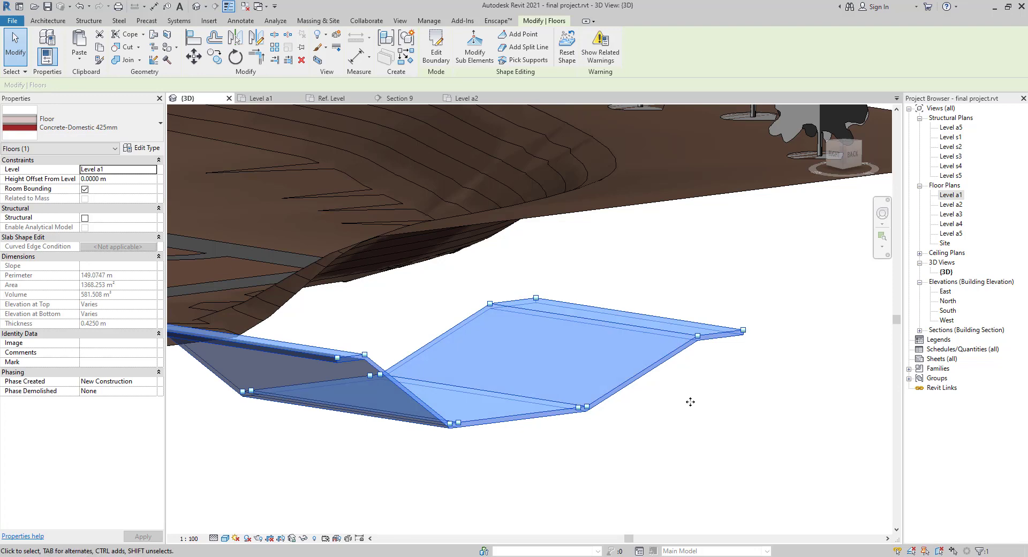
{"action": "left_click", "coordinate": [777, 434]}
- Examine the folded floor's edges and underside from several angles in 3D
{"action": "middle_click_drag", "start_coordinate": [277, 422], "coordinate": [445, 415], "text": "shift"}
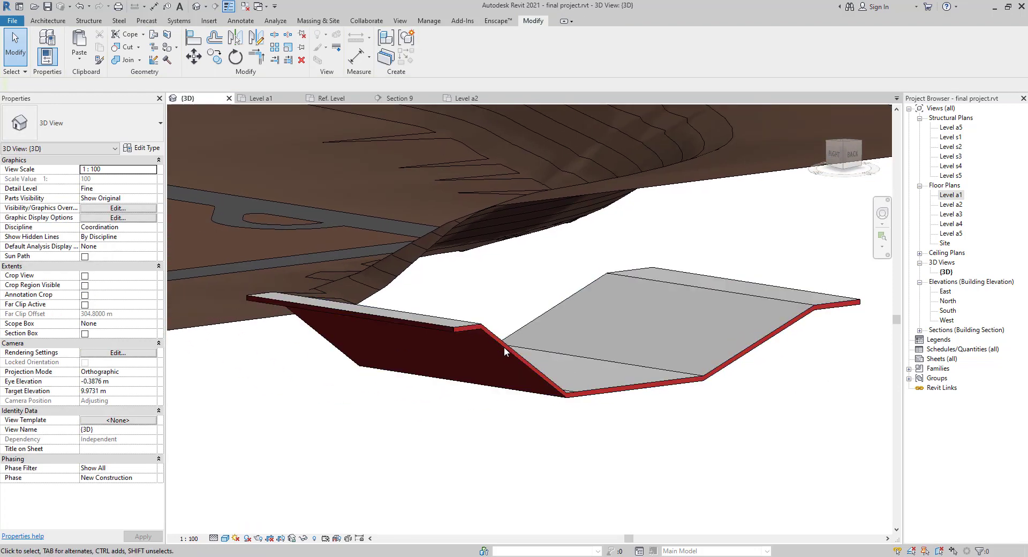
{"action": "left_click", "coordinate": [508, 366]}
{"action": "middle_click_drag", "start_coordinate": [723, 429], "coordinate": [202, 456], "text": "shift"}
{"action": "key", "text": "b"}
{"action": "key", "text": "x"}
{"action": "middle_click_drag", "start_coordinate": [429, 456], "coordinate": [466, 455], "text": "shift"}
{"action": "left_click", "coordinate": [302, 384]}
{"action": "middle_click_drag", "start_coordinate": [302, 384], "coordinate": [878, 372], "text": "shift"}
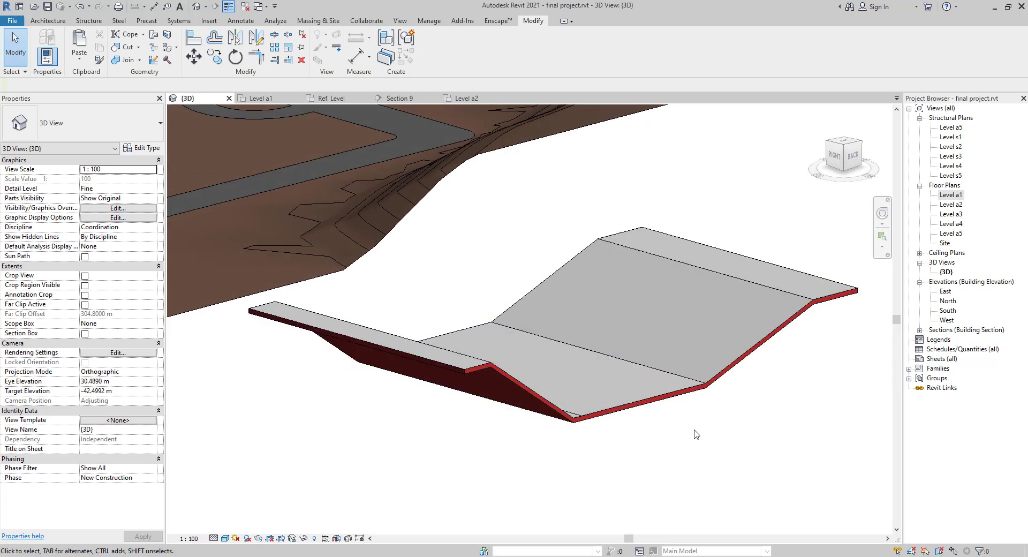
- Review the folded floor's type parameters, its layer assembly and its instance properties such as Room Bounding
{"action": "left_click", "coordinate": [424, 354]}
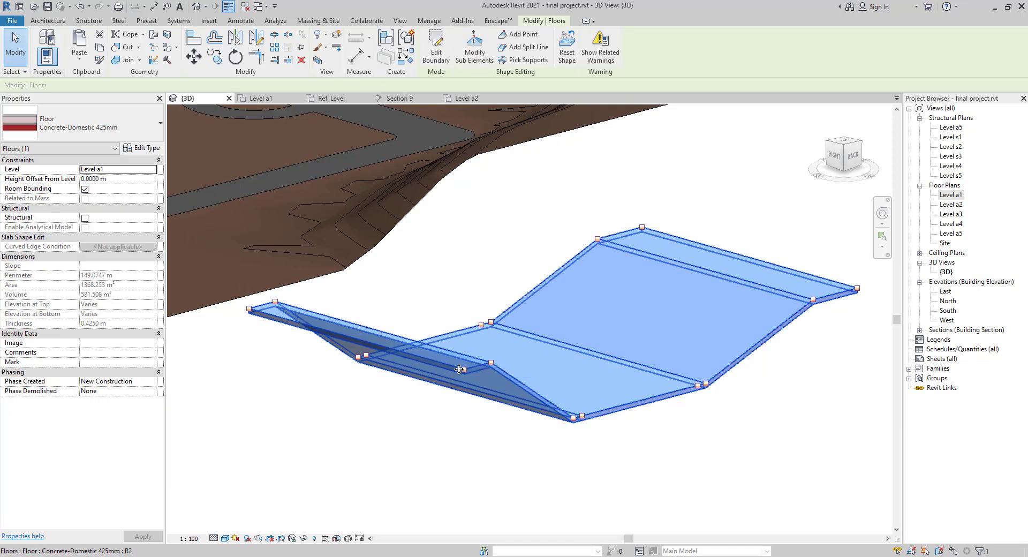
{"action": "left_click", "coordinate": [142, 148]}
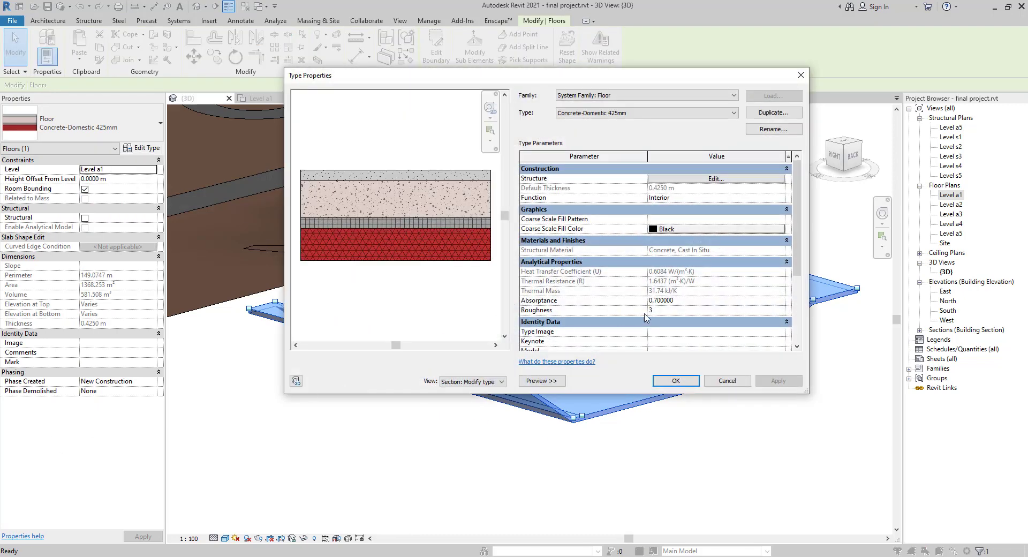
{"action": "scroll", "coordinate": [643, 321], "scroll_direction": "down", "scroll_amount": 3}
{"action": "scroll", "coordinate": [590, 321], "scroll_direction": "down", "scroll_amount": 1}
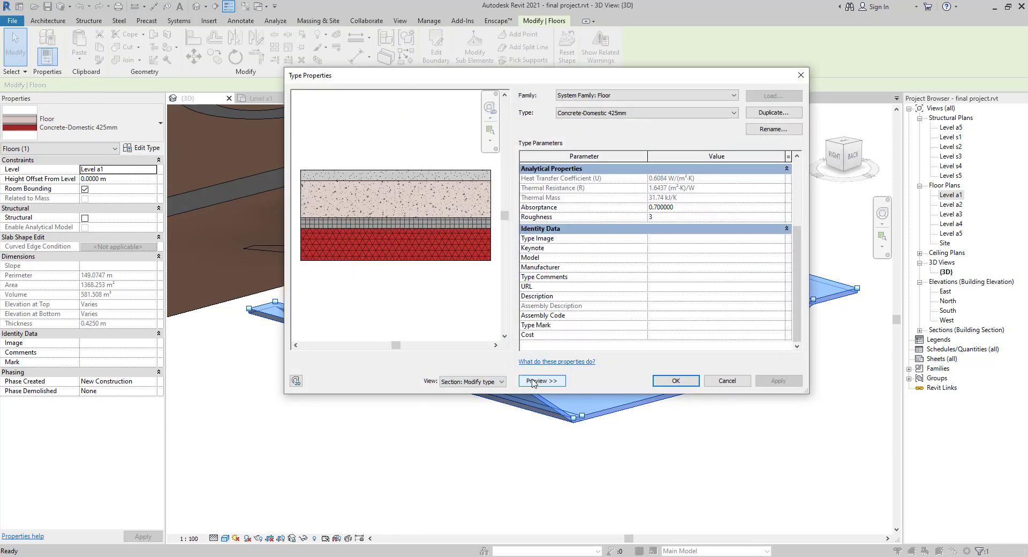
{"action": "left_click", "coordinate": [490, 382]}
{"action": "left_click", "coordinate": [480, 391]}
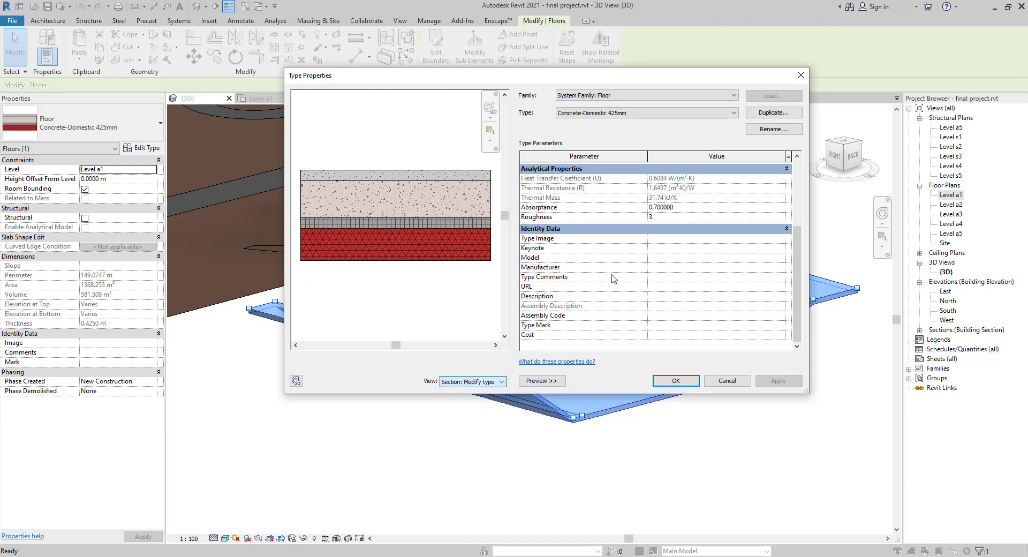
{"action": "scroll", "coordinate": [612, 270], "scroll_direction": "up", "scroll_amount": 4}
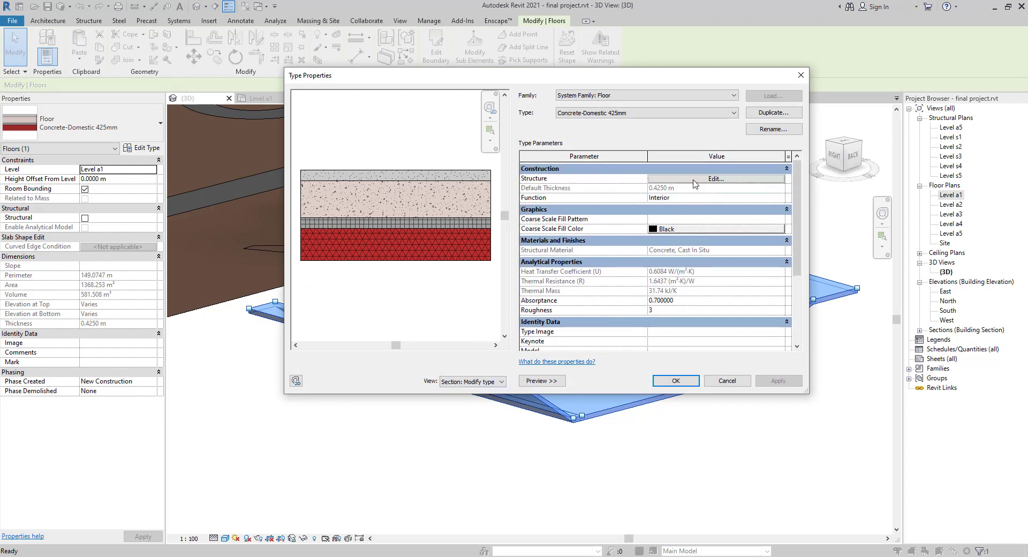
{"action": "left_click", "coordinate": [695, 180]}
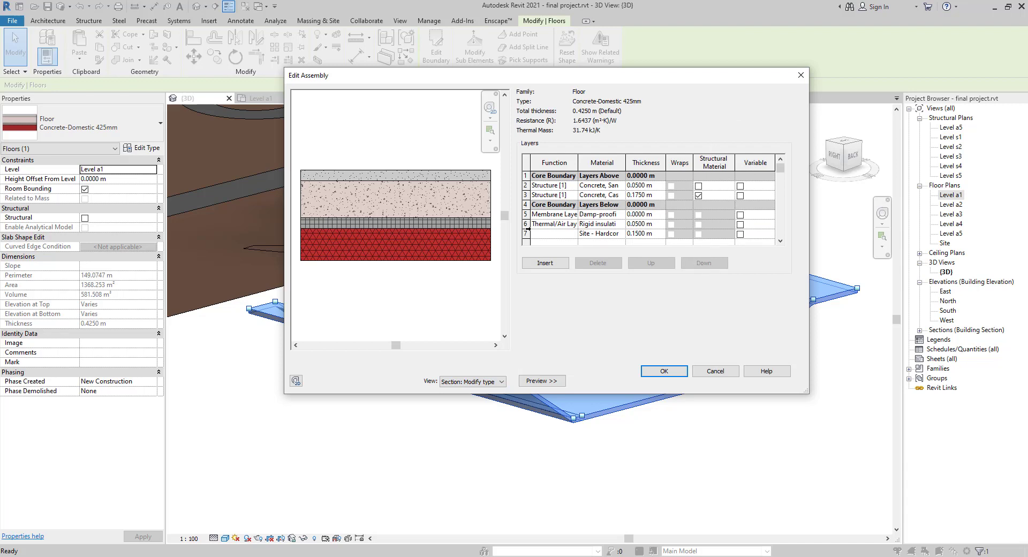
{"action": "scroll", "coordinate": [594, 235], "scroll_direction": "down", "scroll_amount": 1}
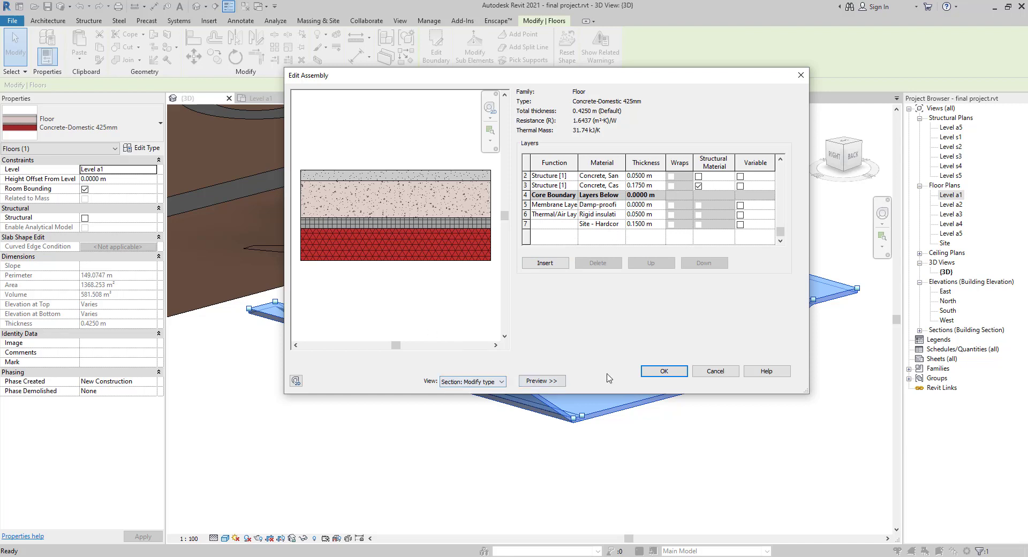
{"action": "left_click", "coordinate": [663, 371]}
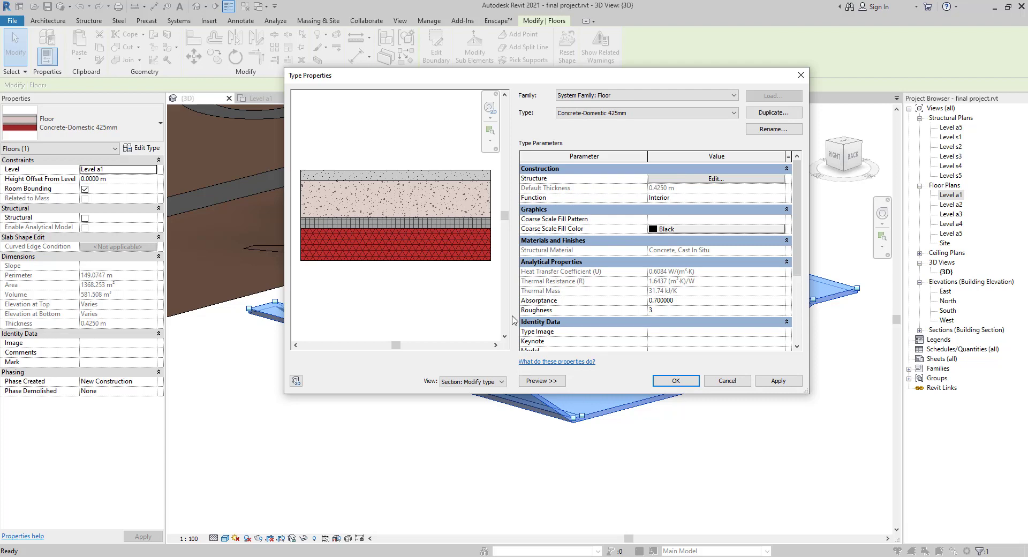
{"action": "scroll", "coordinate": [601, 320], "scroll_direction": "down", "scroll_amount": 3}
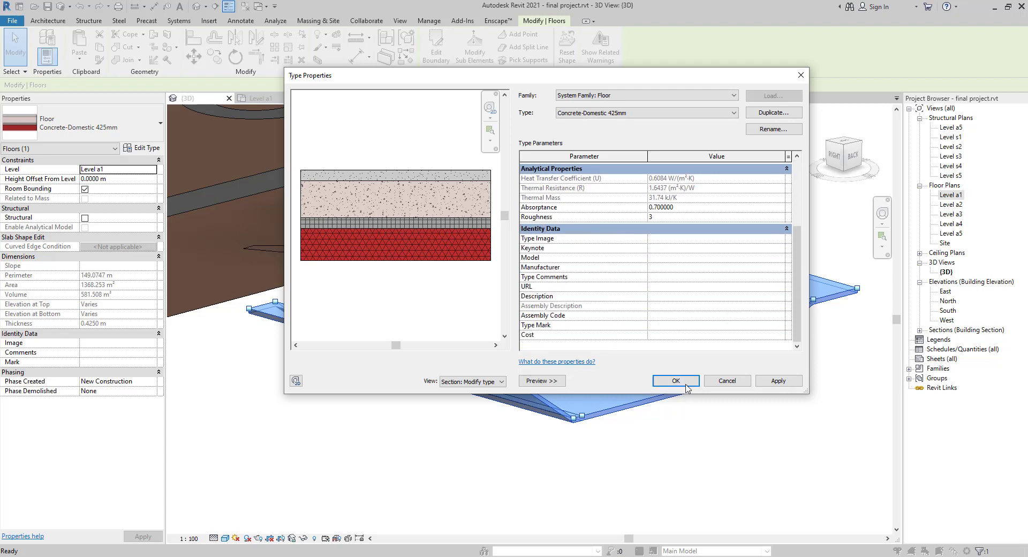
{"action": "left_click", "coordinate": [670, 381]}
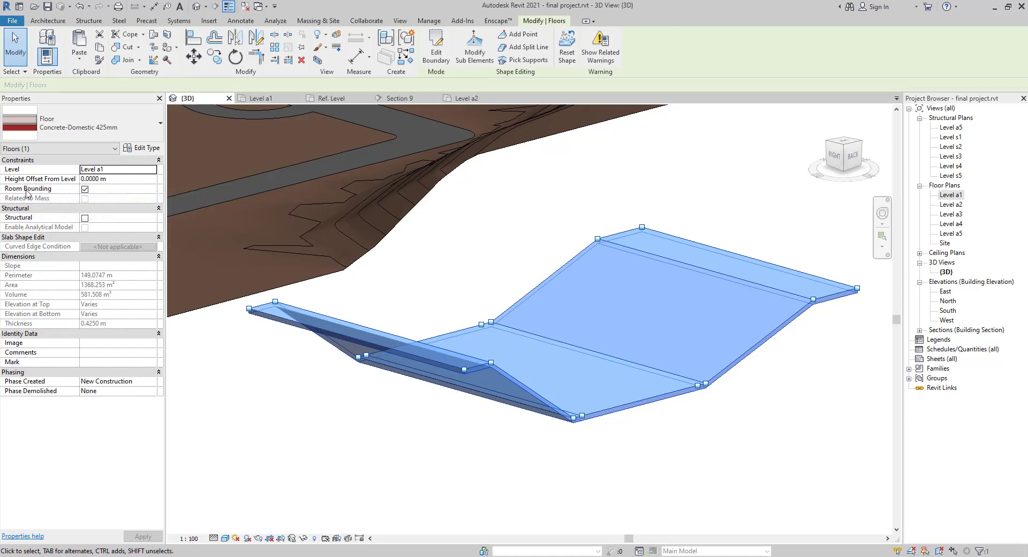
{"action": "left_click", "coordinate": [86, 191]}
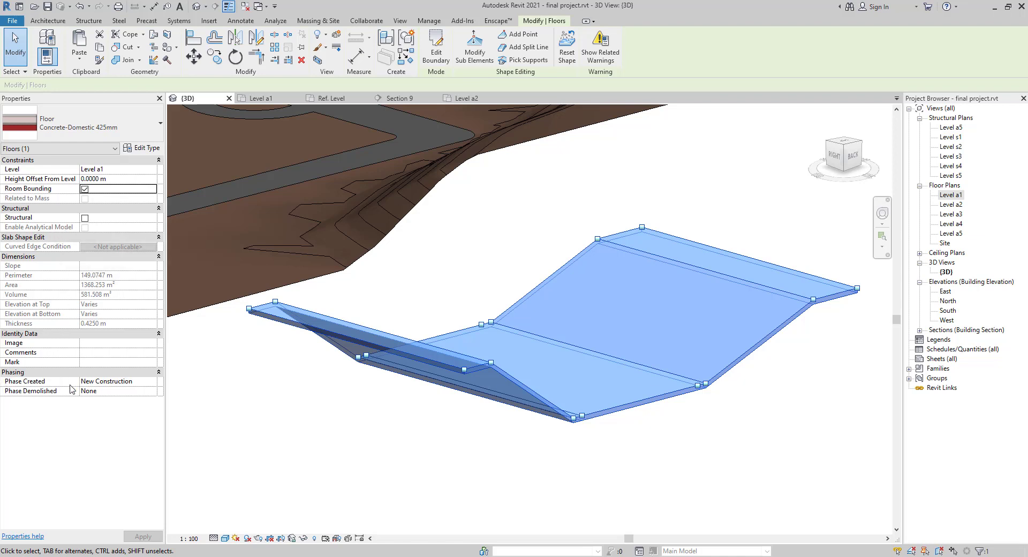
{"action": "left_click", "coordinate": [526, 462]}
- Inspect the finished folded floor in 3D, selecting it briefly to check its shape points and split lines
{"action": "scroll", "coordinate": [736, 443], "scroll_direction": "down", "scroll_amount": 1}
{"action": "middle_click_drag", "start_coordinate": [737, 442], "coordinate": [649, 462]}
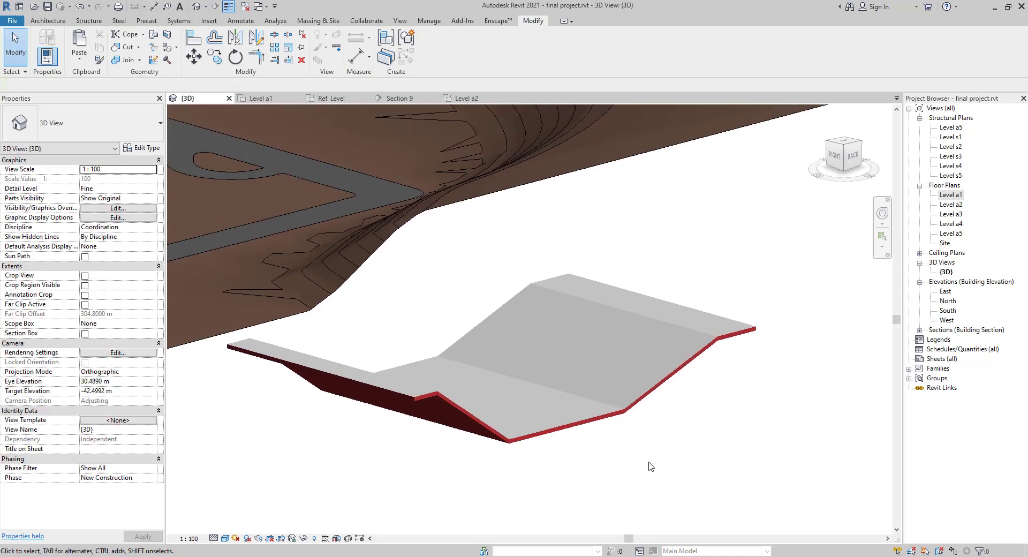
{"action": "middle_click_drag", "start_coordinate": [336, 411], "coordinate": [351, 409], "text": "shift"}
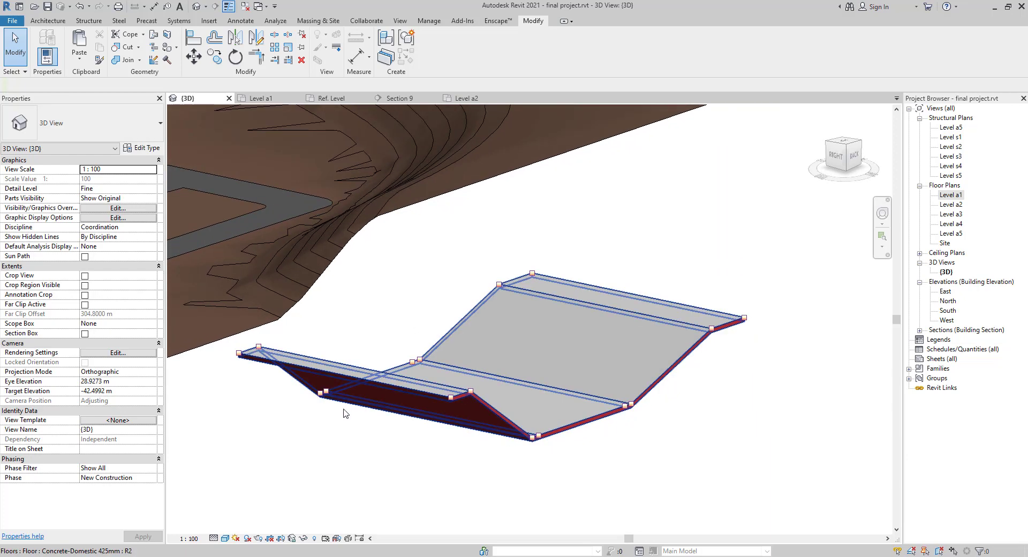
{"action": "left_click", "coordinate": [462, 392]}
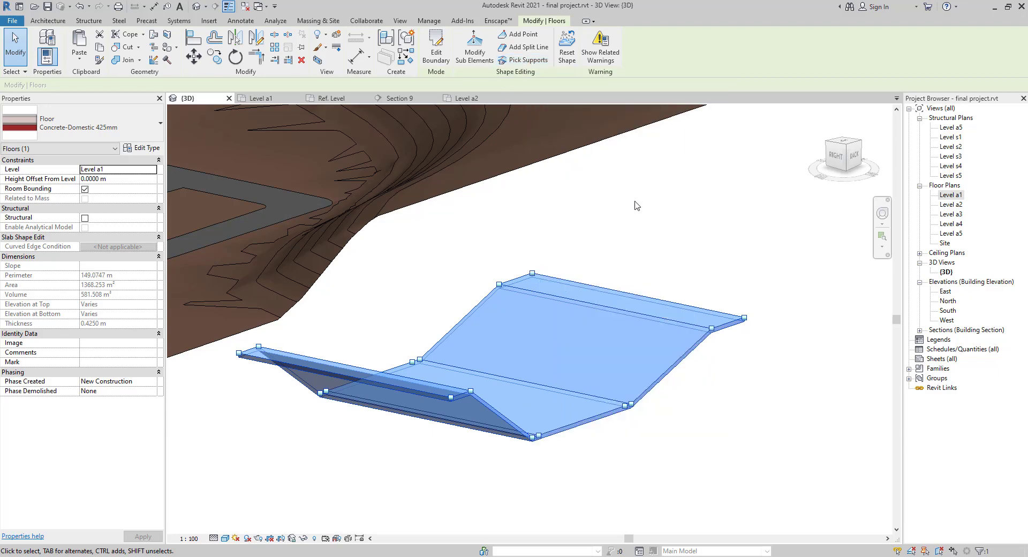
{"action": "left_click", "coordinate": [693, 232]}
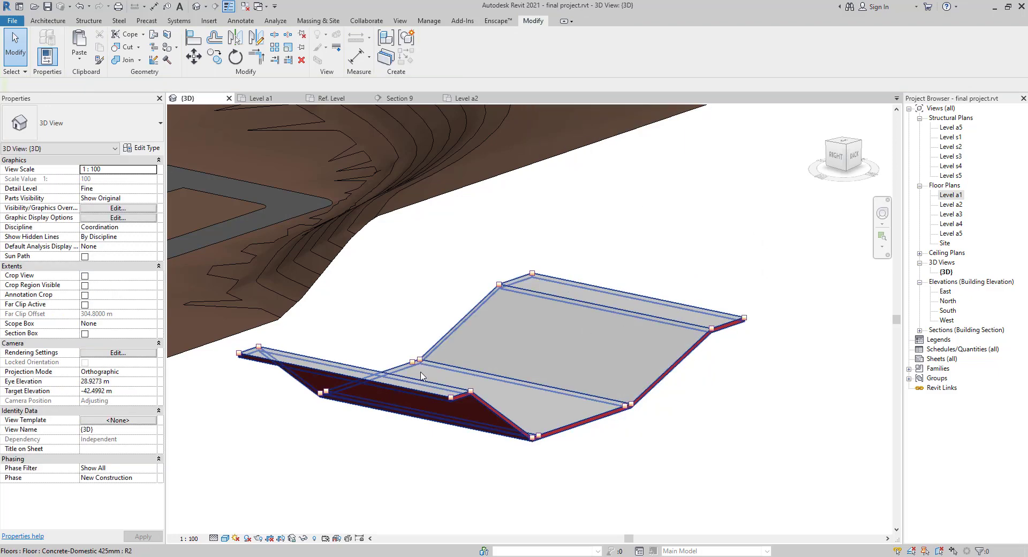